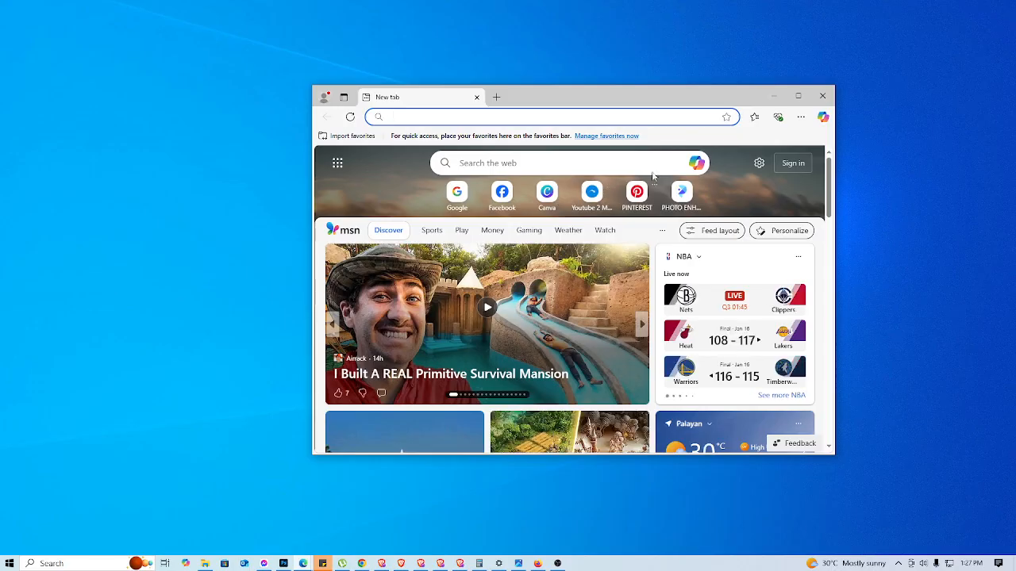
Step: Open Canva in the maximized browser and open the 1749 x 592 px wedding thank-you design from the recent designs
click(797, 96)
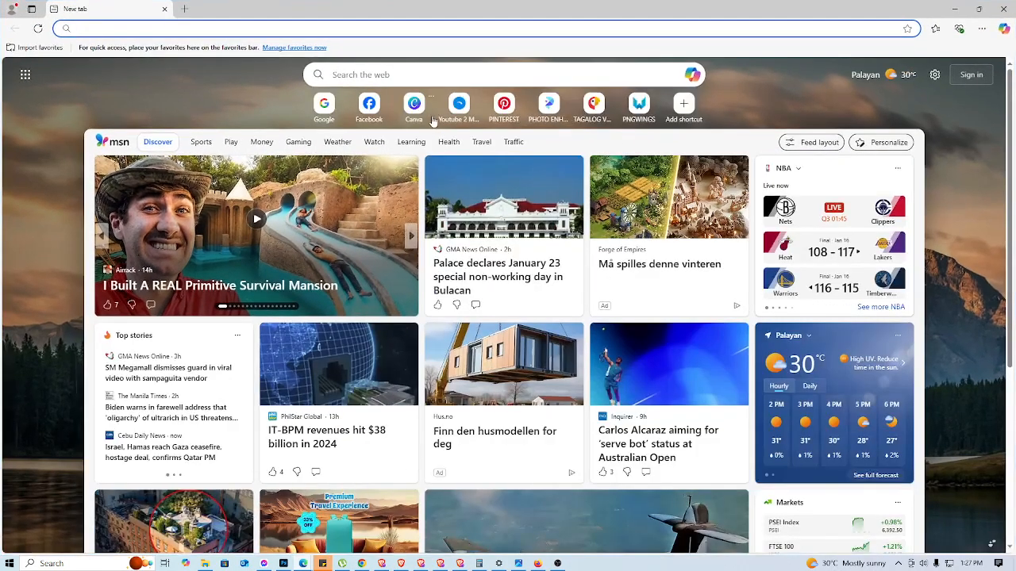
click(420, 107)
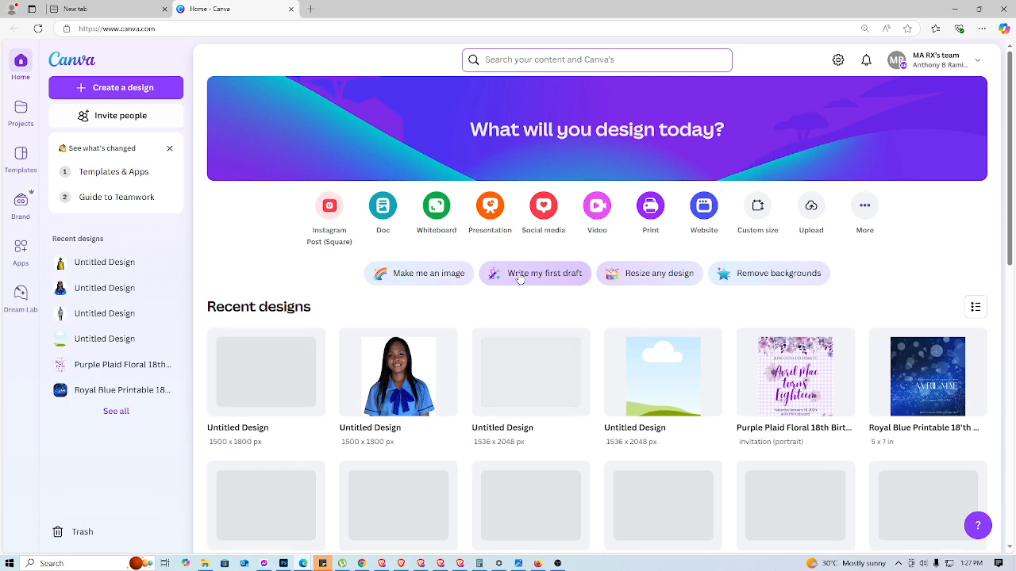
scroll(532, 340, down, 1)
scroll(531, 340, down, 2)
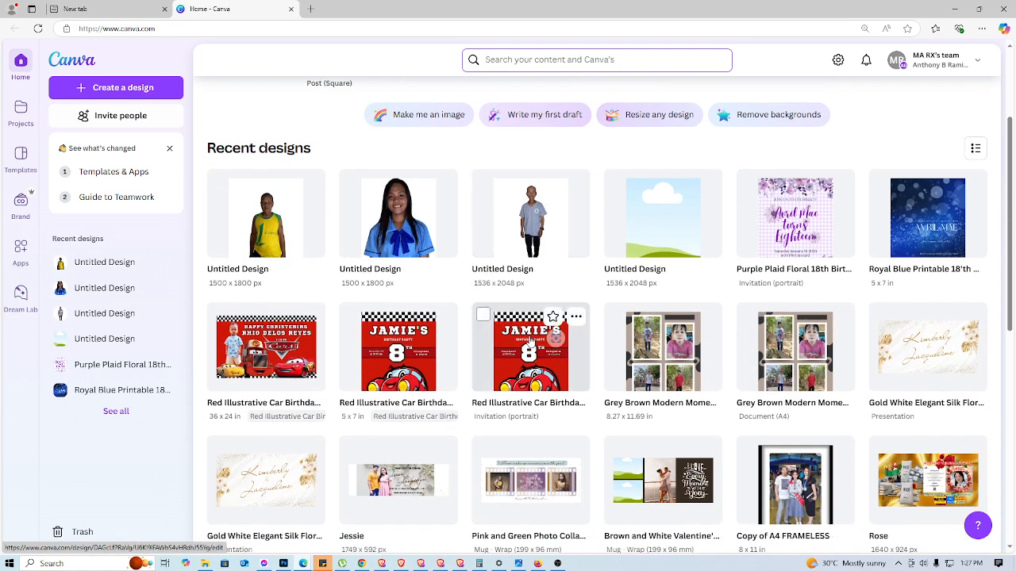
scroll(530, 340, down, 1)
click(412, 421)
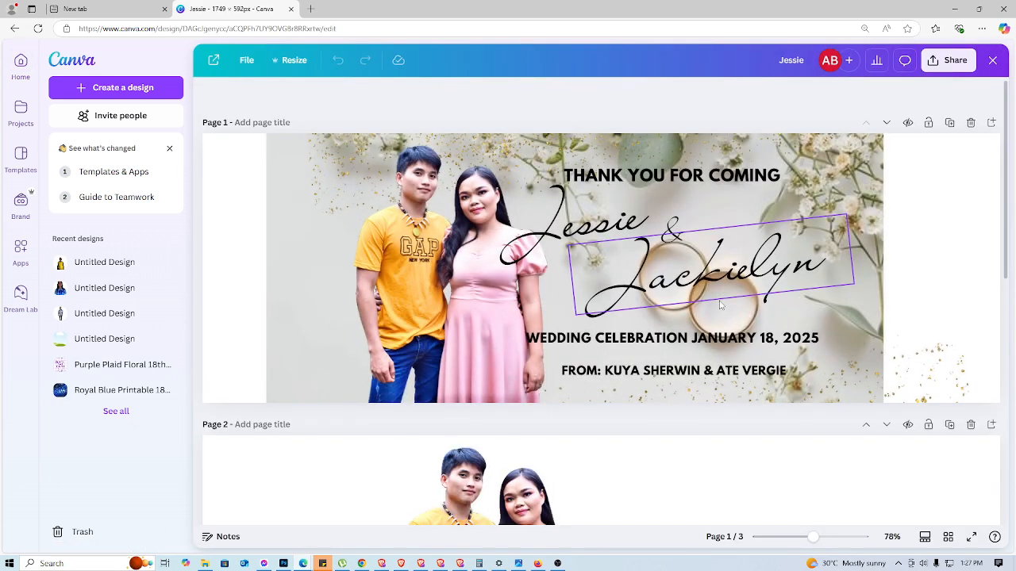
scroll(693, 291, down, 4)
scroll(693, 290, up, 4)
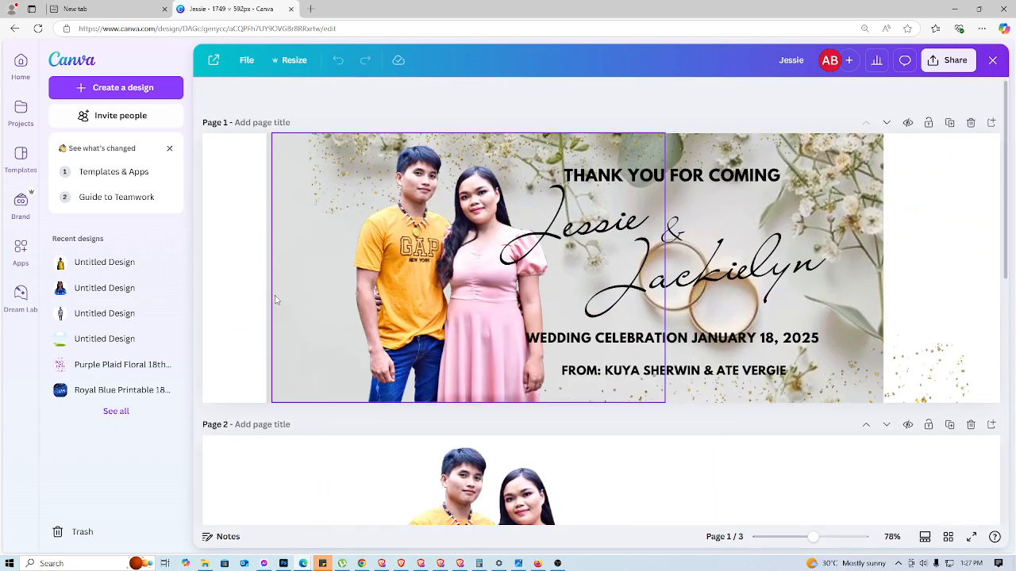
Step: Open Canva in another browser tab and open the Pink and Green Photo Collage Valentine's Day Mug design
click(310, 9)
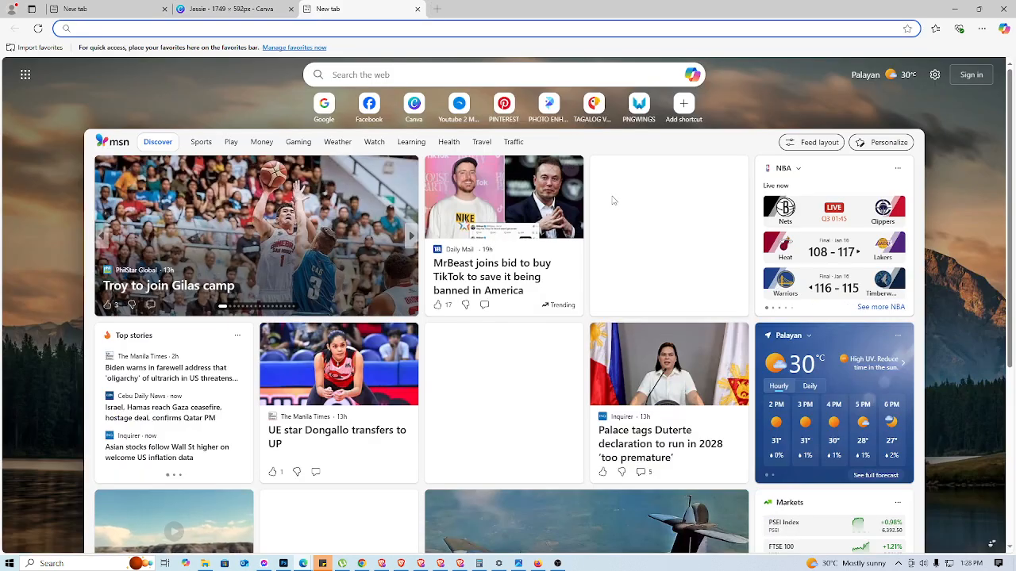
click(414, 104)
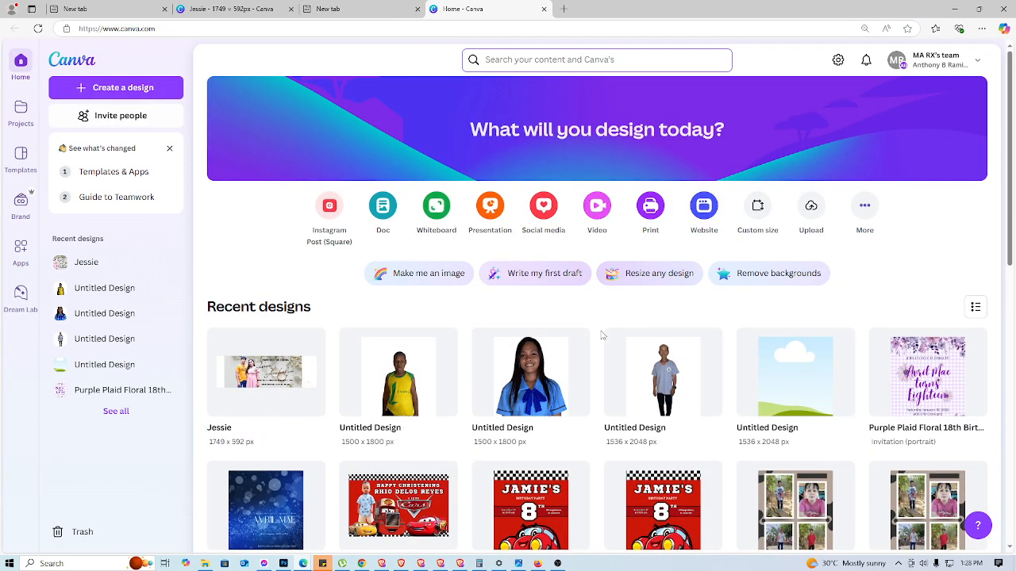
scroll(602, 335, down, 2)
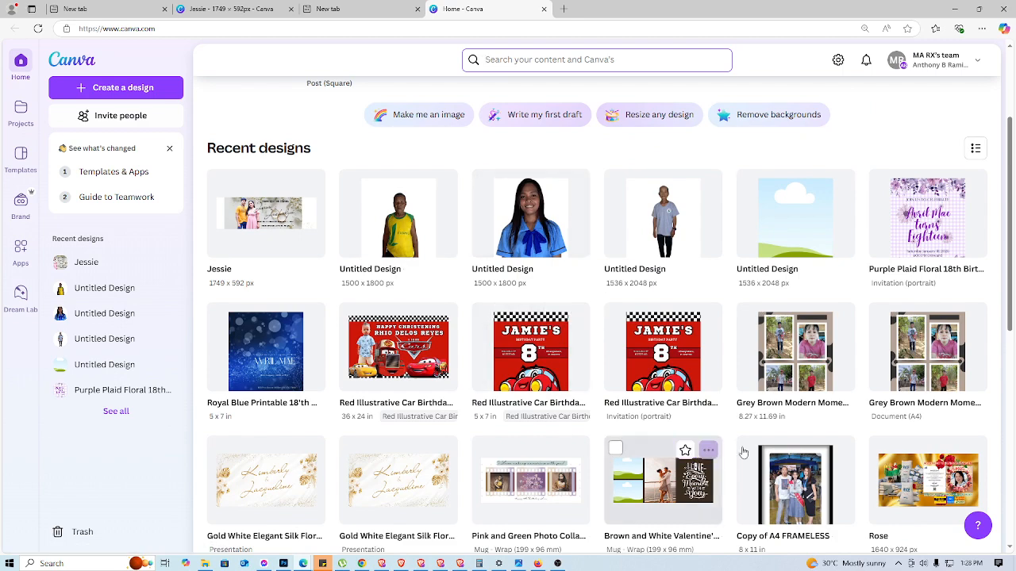
scroll(800, 429, down, 4)
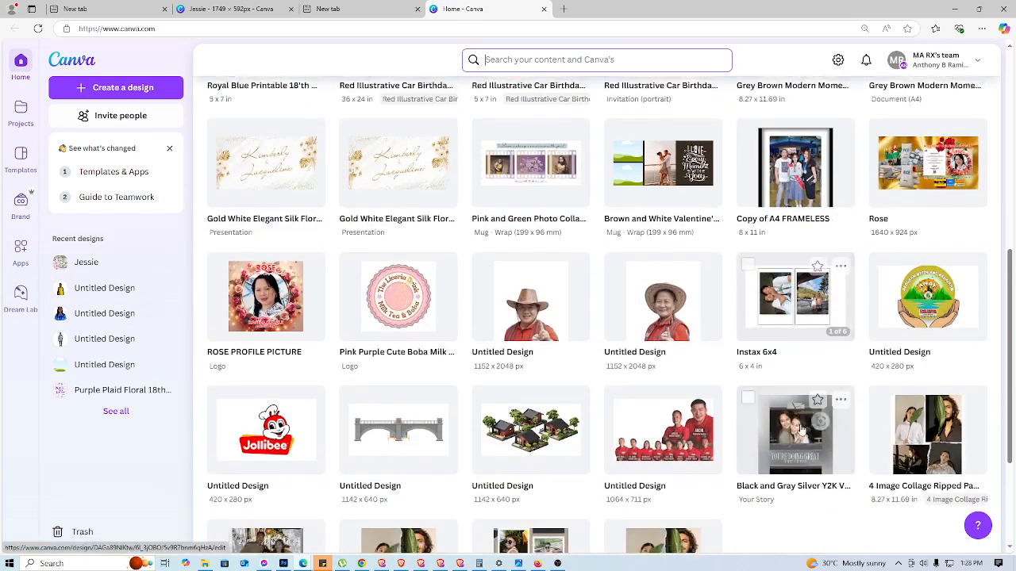
scroll(801, 429, down, 3)
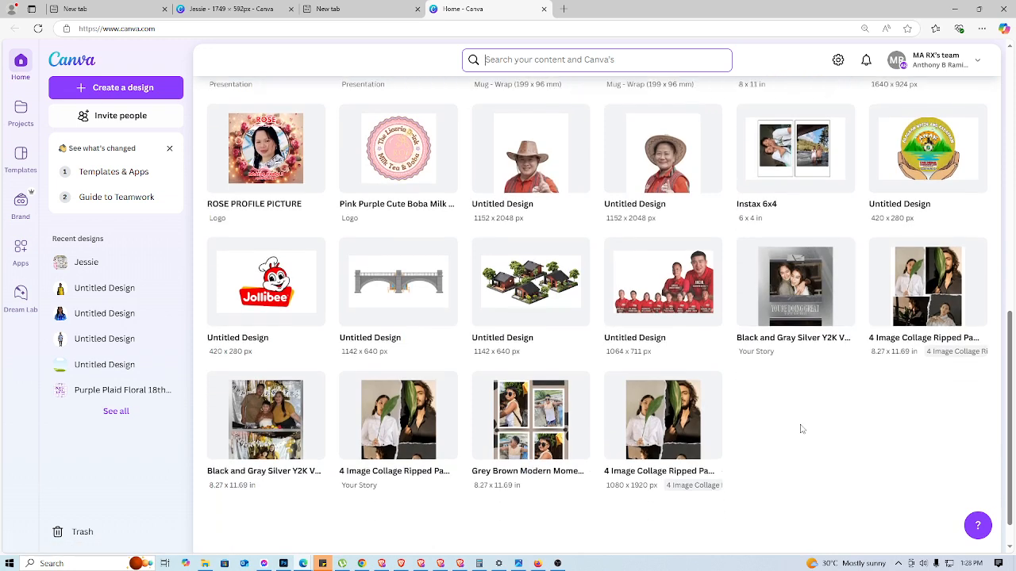
scroll(801, 429, up, 4)
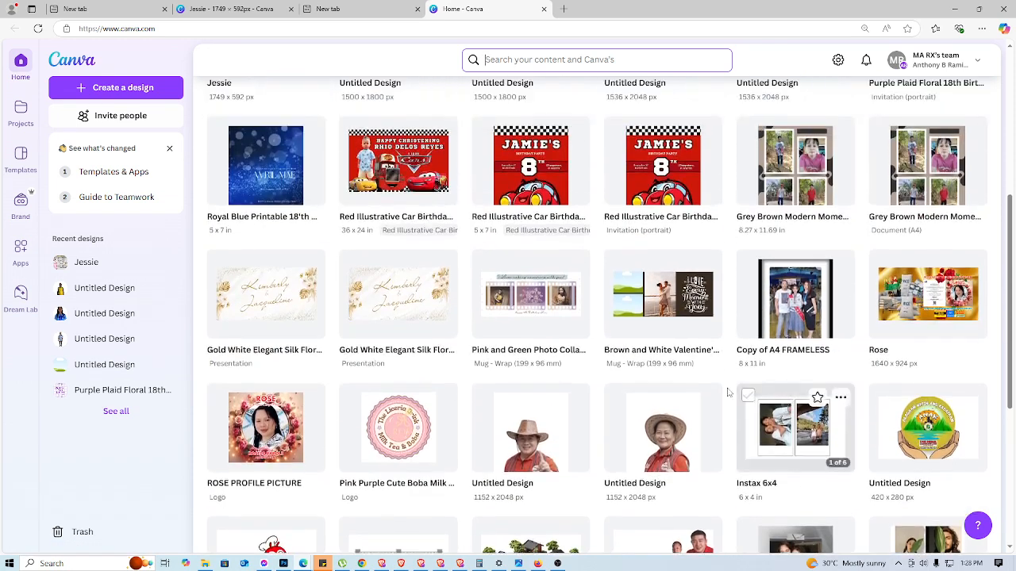
click(554, 310)
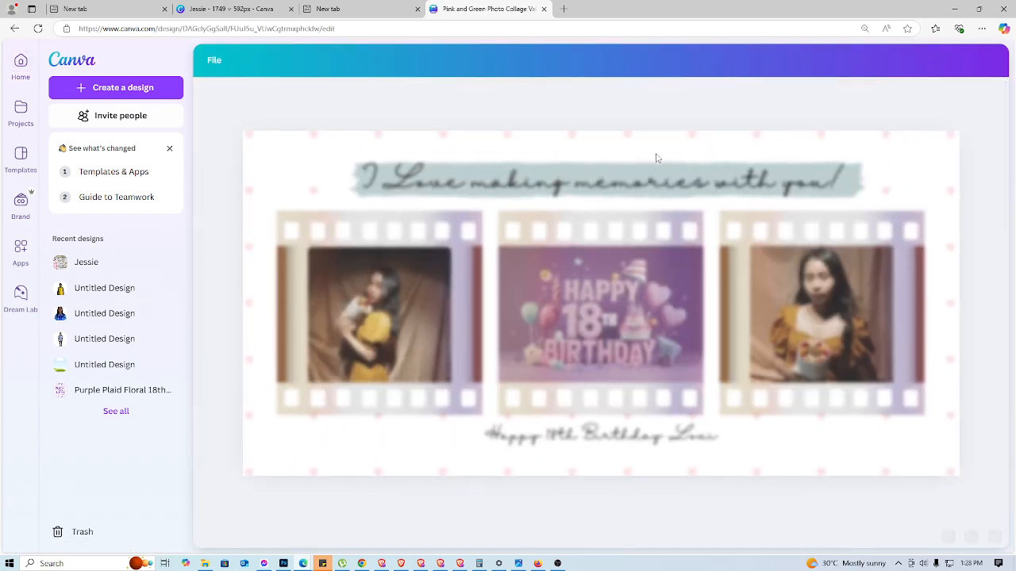
Step: Copy all elements from page 1 of the wedding design and paste them into the Valentine's Day Mug design
click(356, 13)
key(ctrl+shift+Tab)
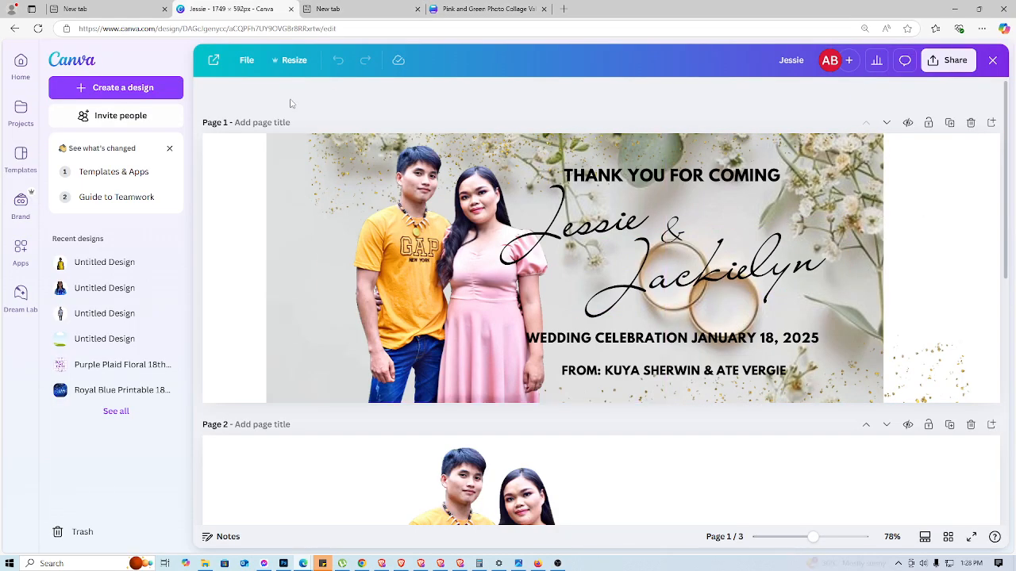
drag(290, 104, 882, 408)
scroll(882, 408, down, 2)
scroll(883, 411, down, 2)
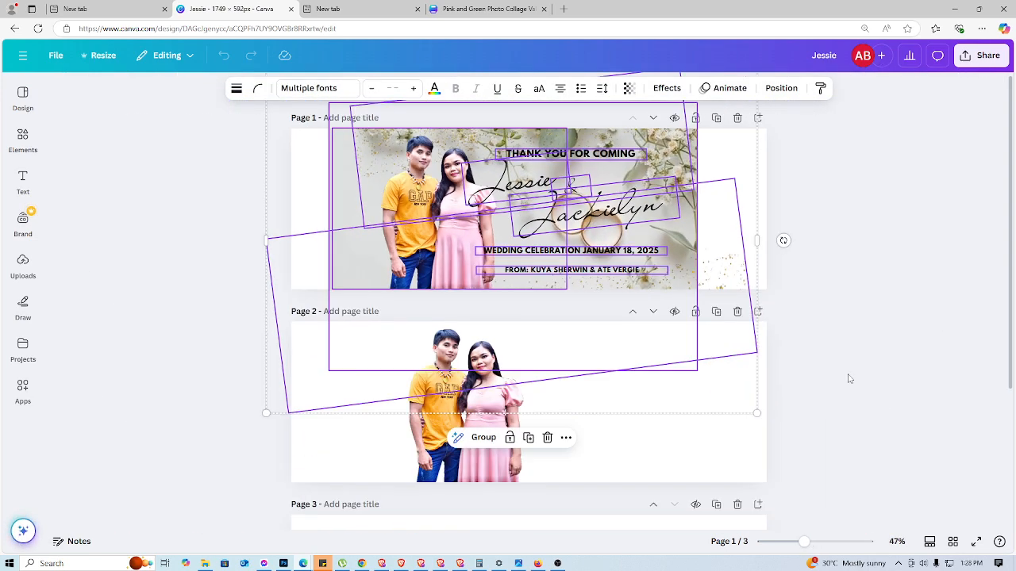
right_click(644, 258)
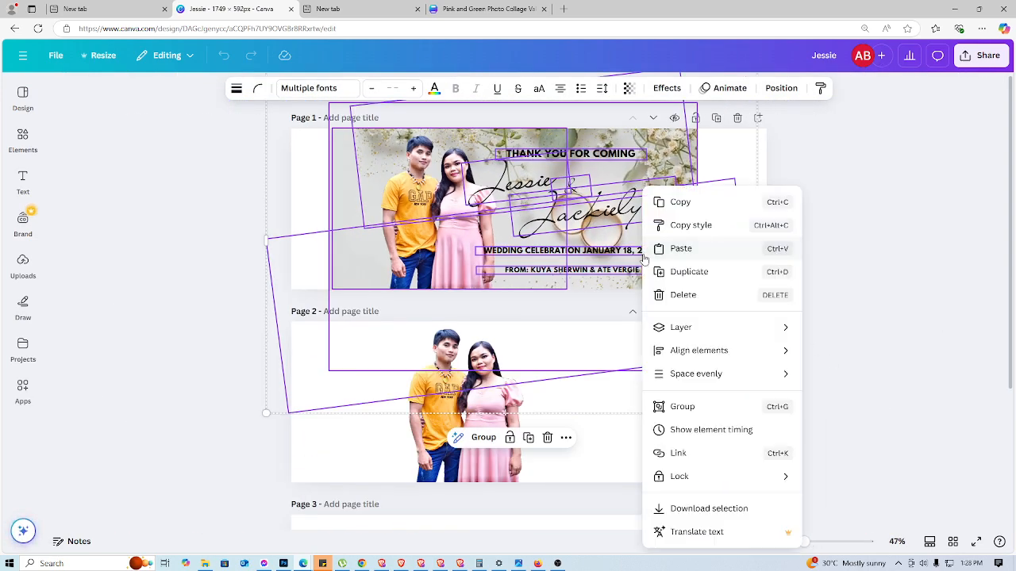
click(673, 205)
click(491, 9)
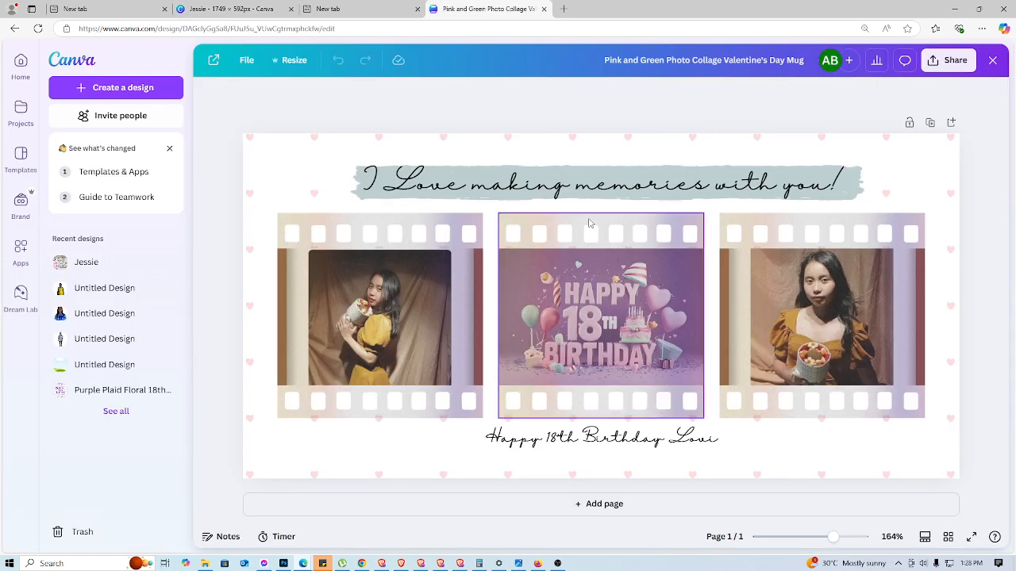
key(ctrl+v)
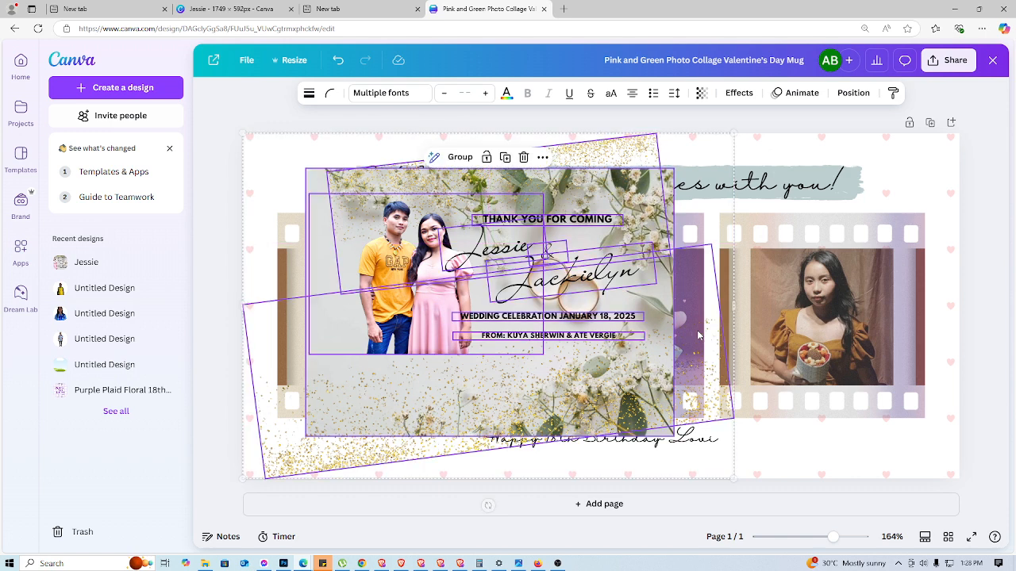
Step: Enlarge and reposition the pasted wedding elements so they cover most of the mug page
scroll(689, 326, down, 3)
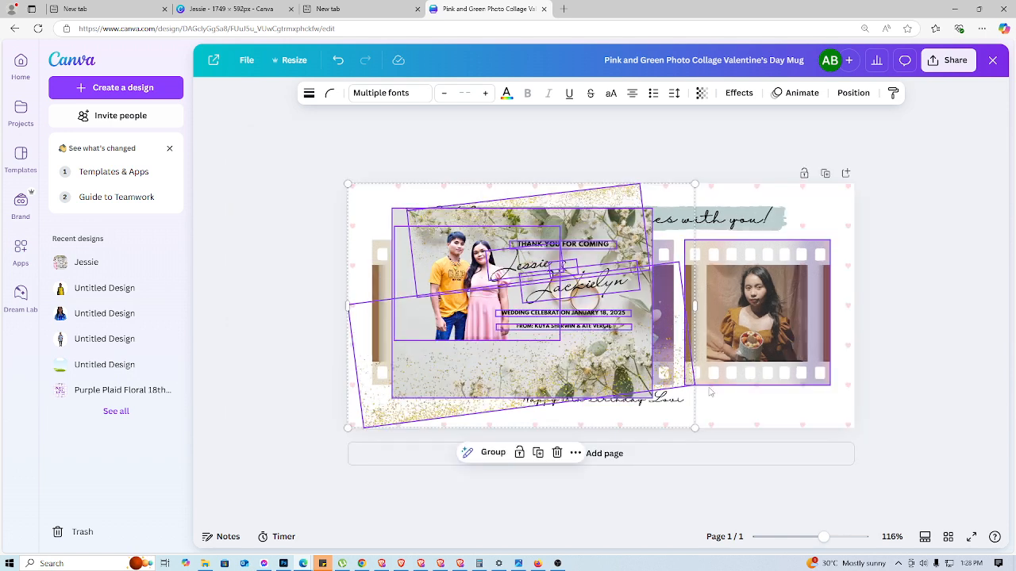
click(696, 431)
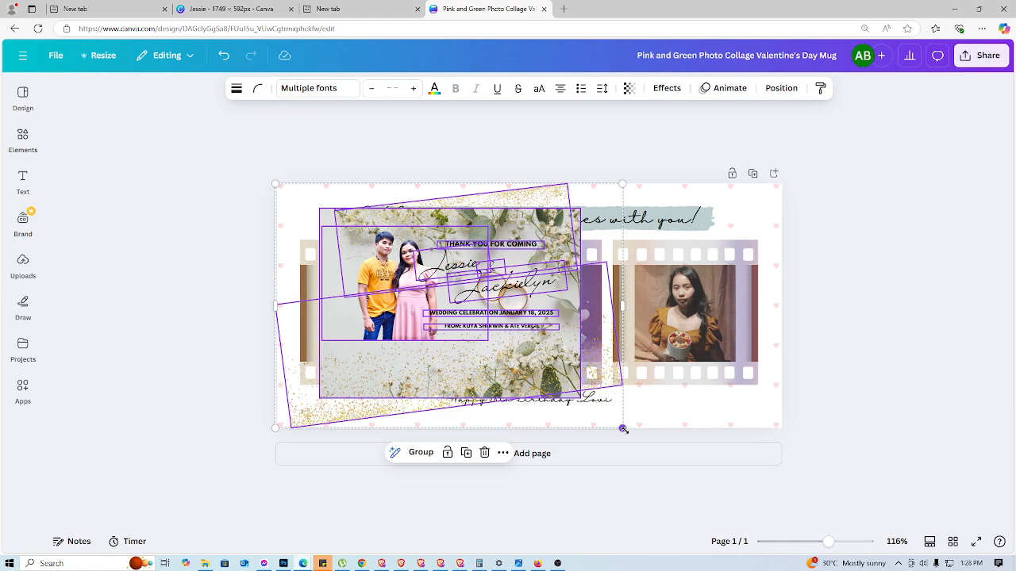
drag(623, 429, 813, 524)
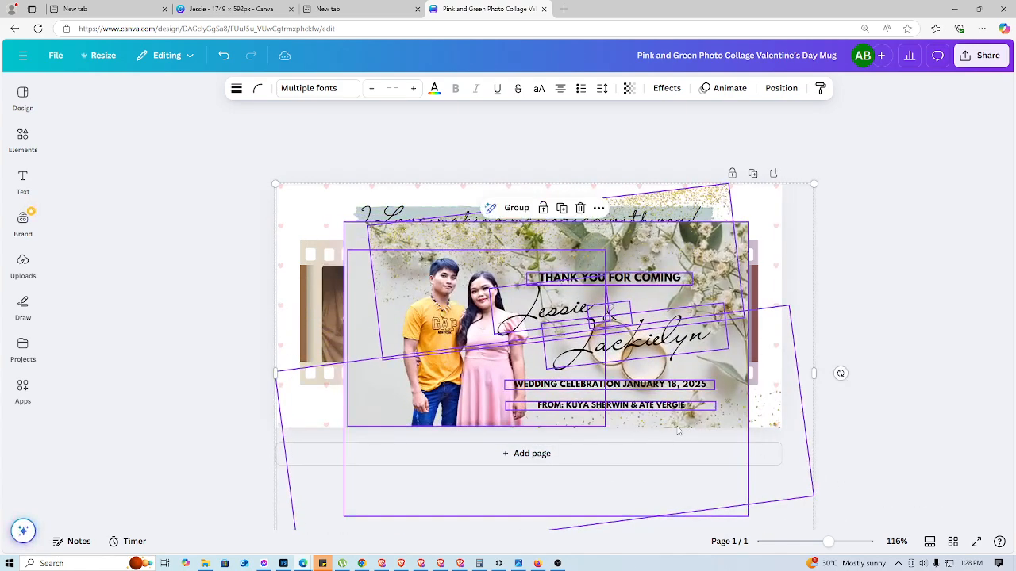
drag(678, 430, 679, 407)
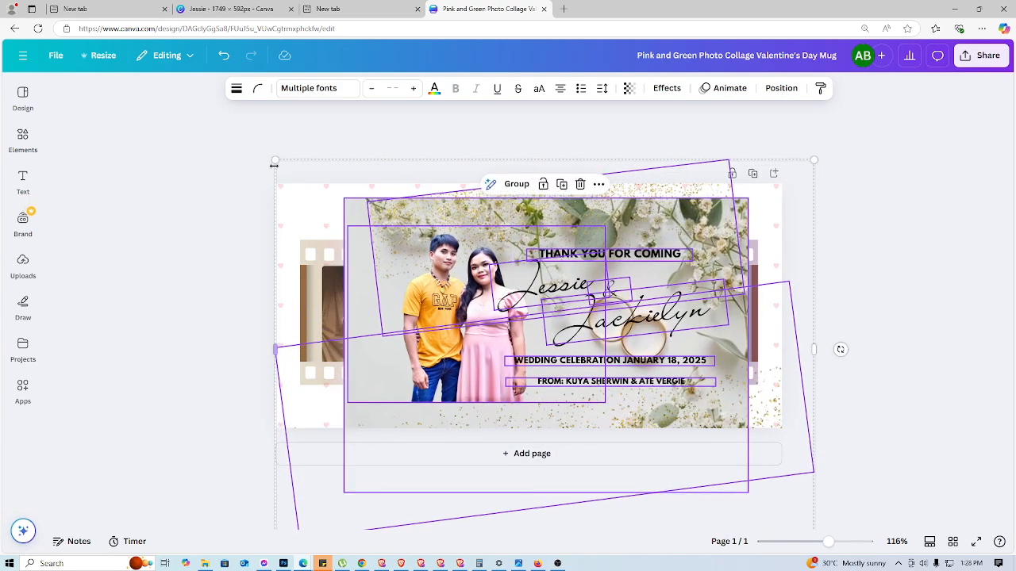
drag(274, 165, 212, 148)
drag(830, 545, 823, 541)
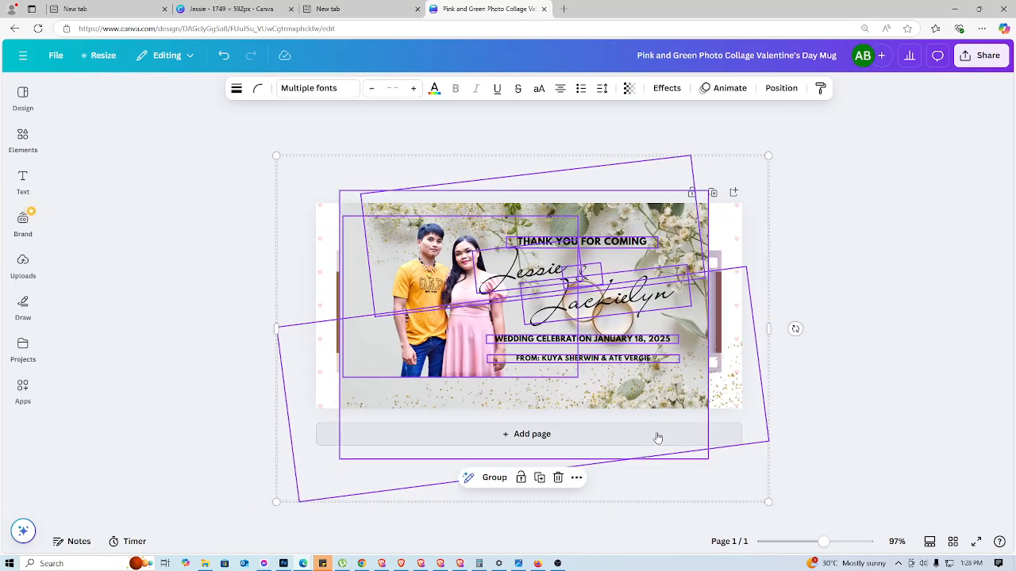
drag(764, 503, 843, 530)
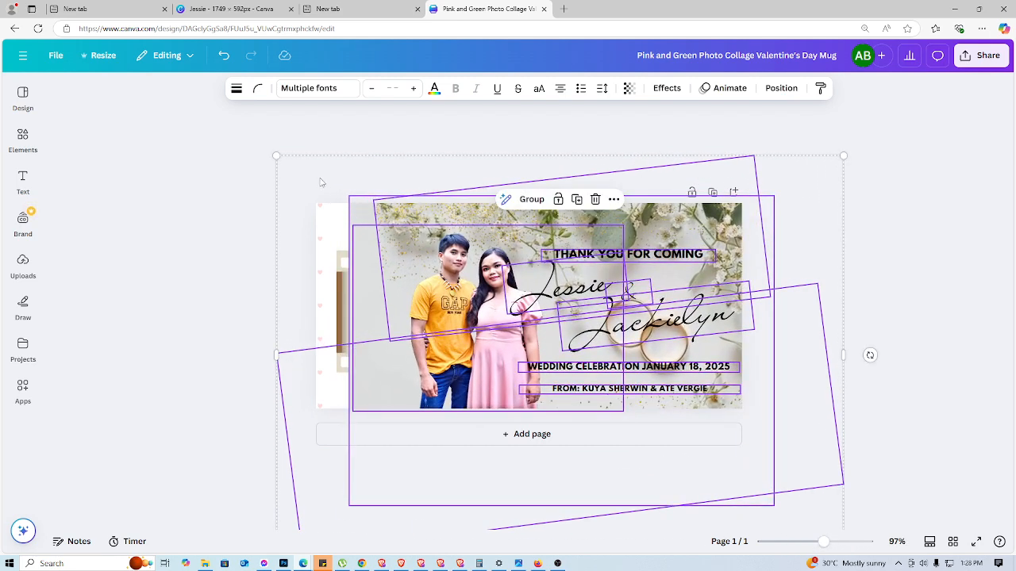
Step: Try enlarging the pasted elements further from their upper-left corner, and undo the resize
drag(272, 155, 244, 151)
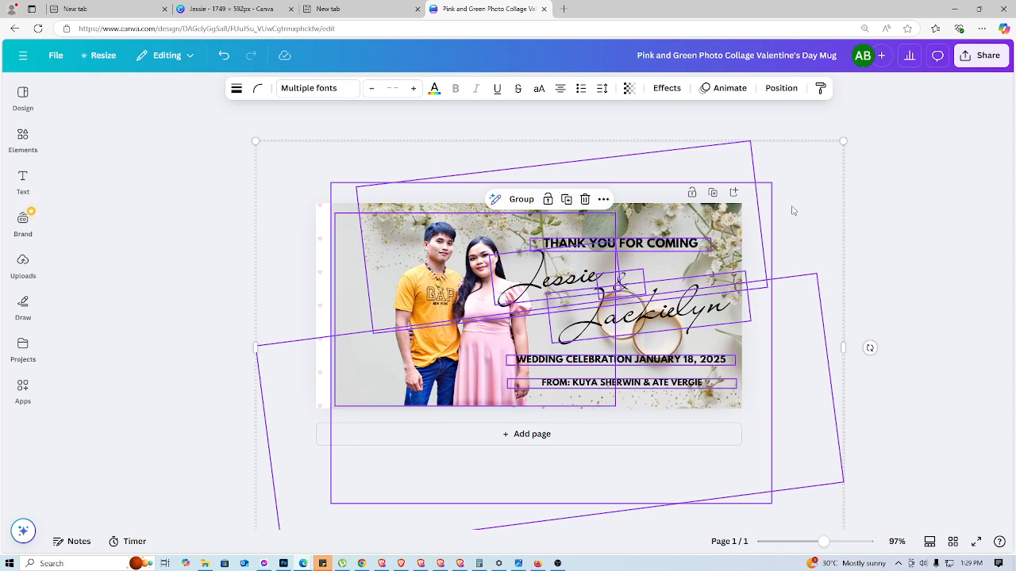
click(967, 278)
click(708, 325)
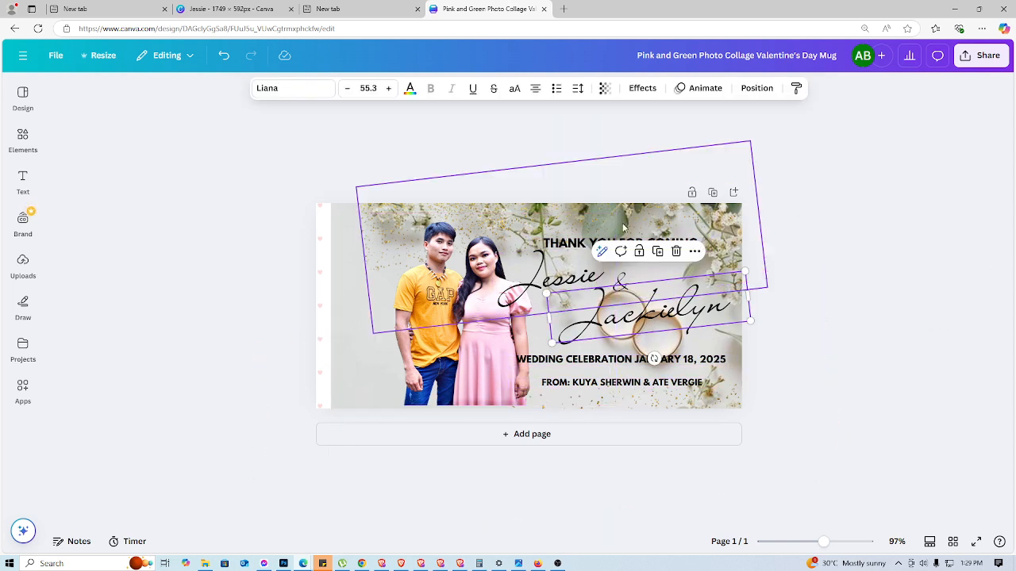
click(809, 343)
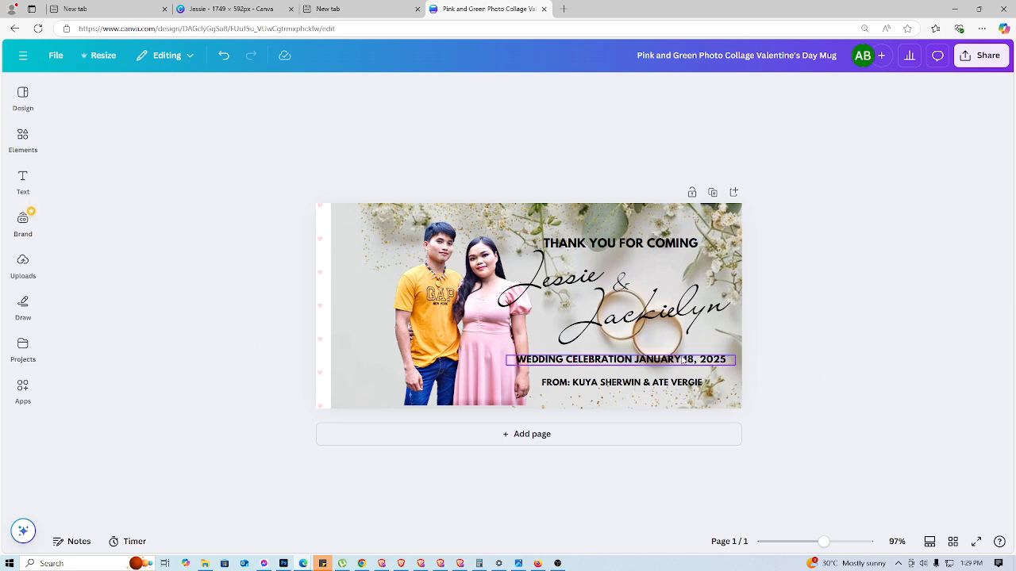
key(ctrl+z)
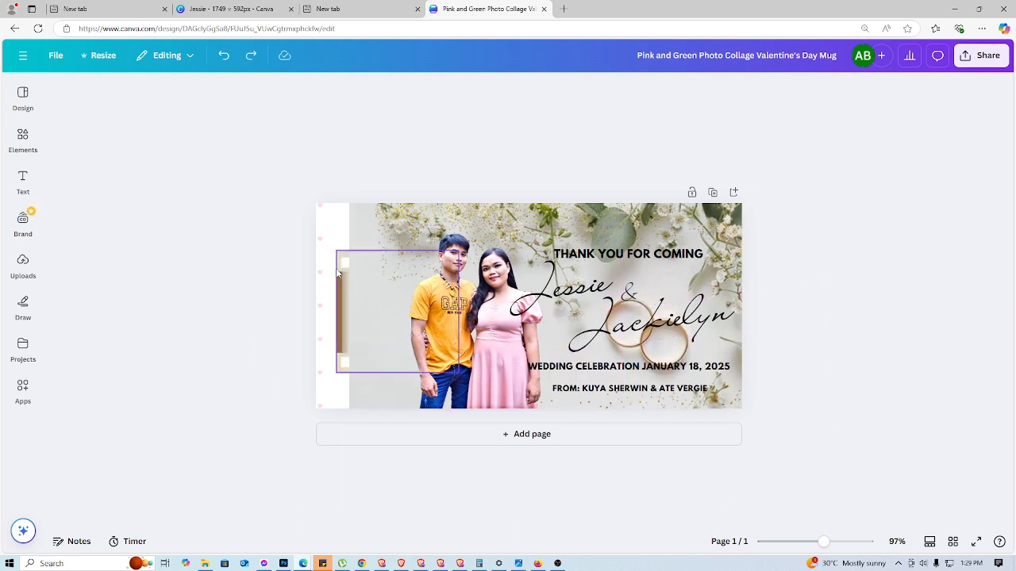
Step: Send the gold glitter graphic on the page's upper part backward behind the floral background
click(729, 234)
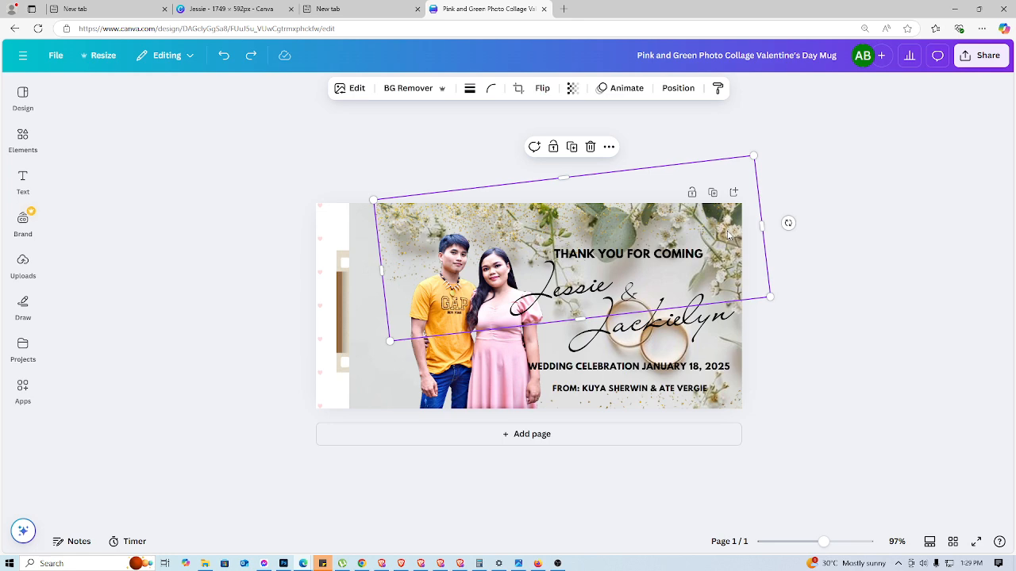
key(ctrl+p)
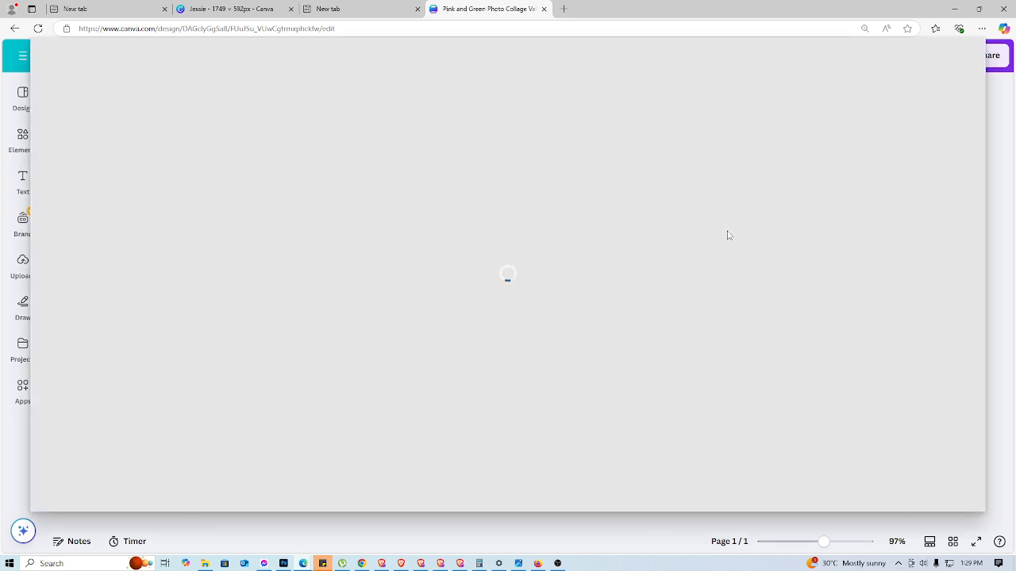
key(Escape)
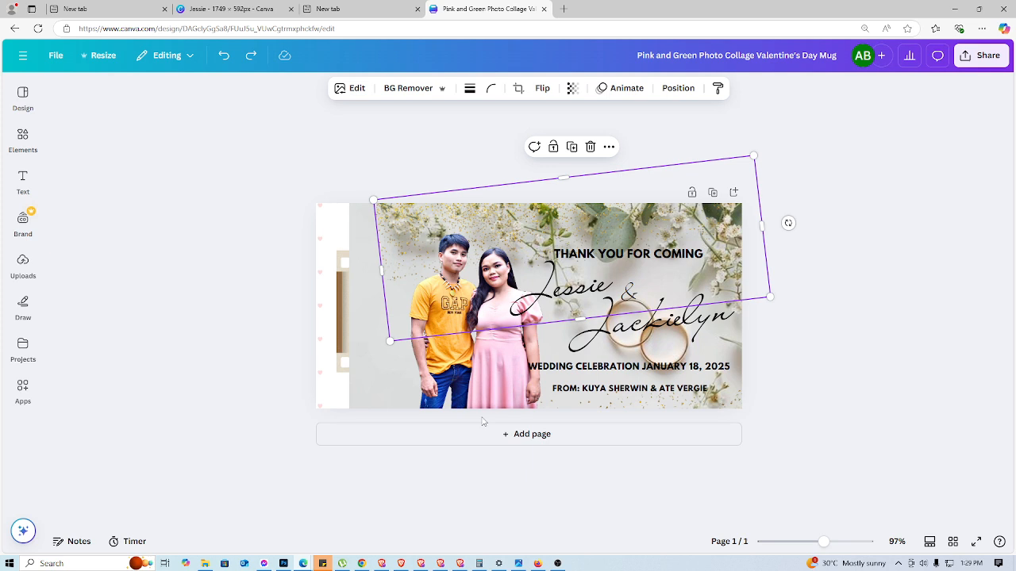
key(ctrl+[)
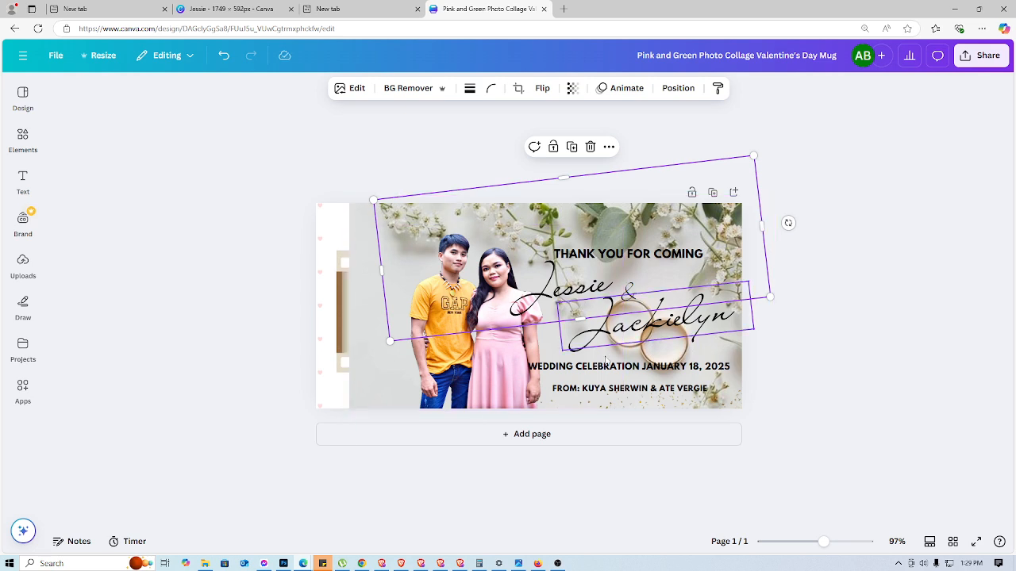
click(815, 386)
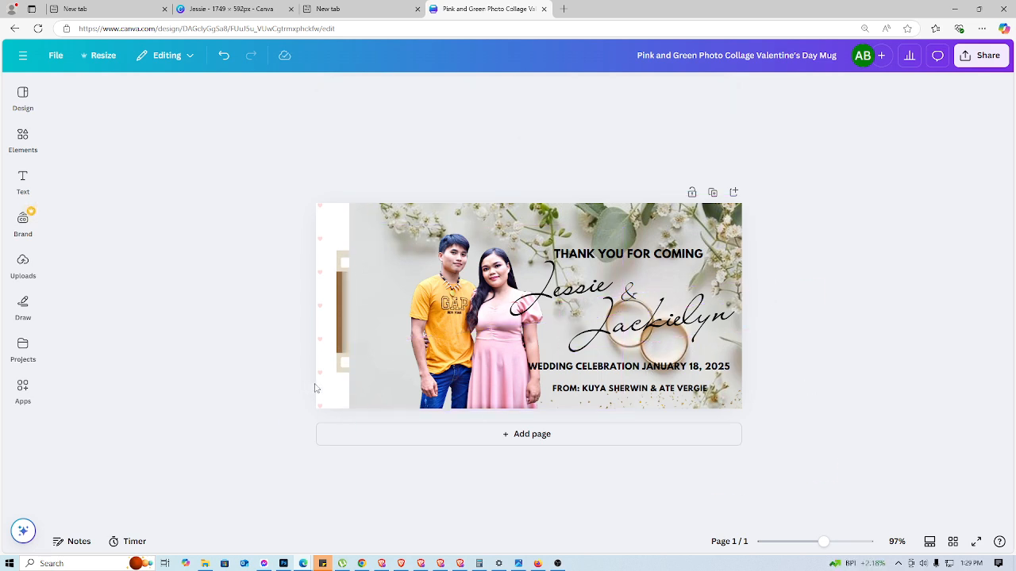
Step: Send the floral background image backward and extend its left side past the mug page's left edge
click(361, 236)
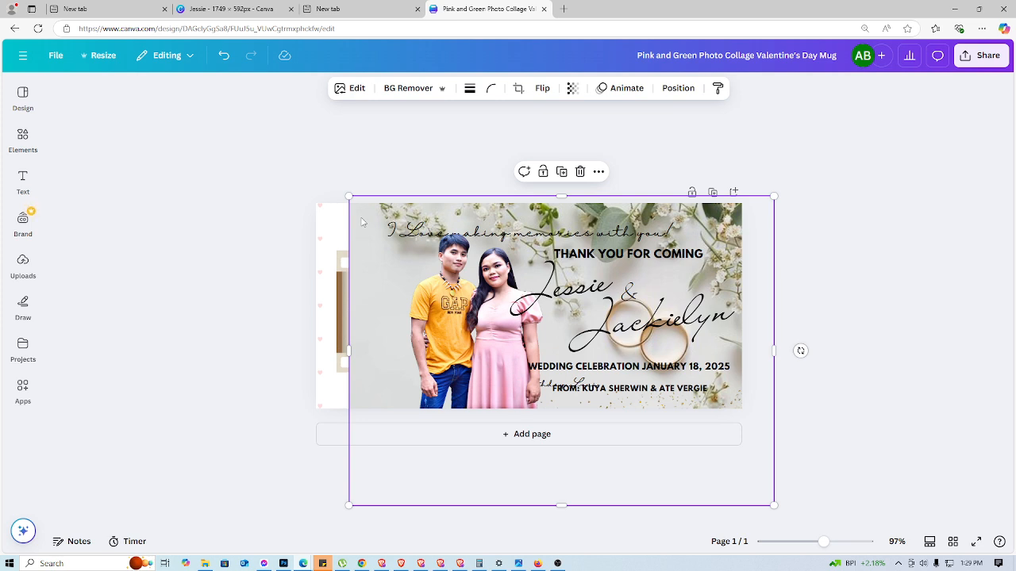
drag(350, 351, 309, 351)
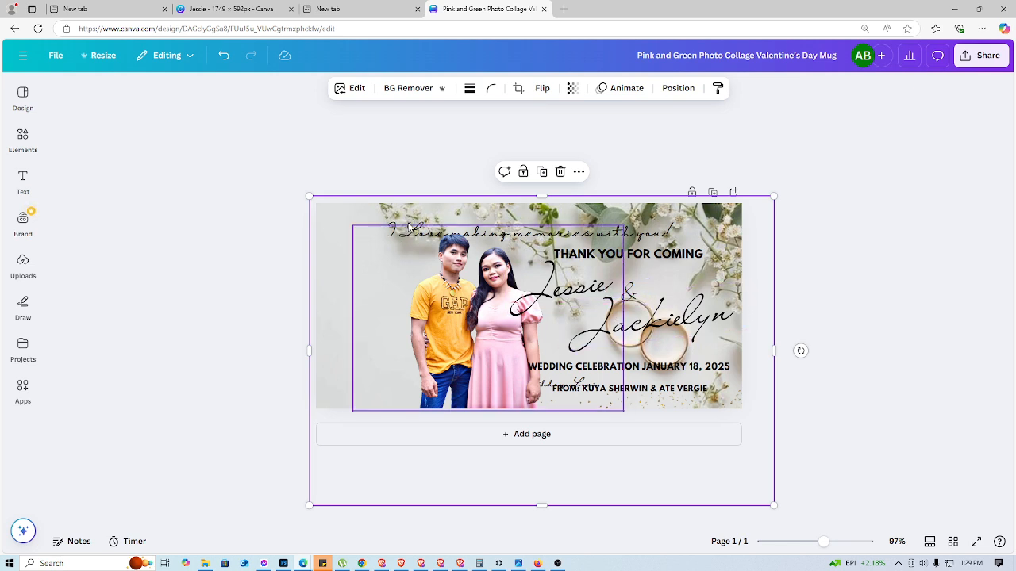
click(419, 242)
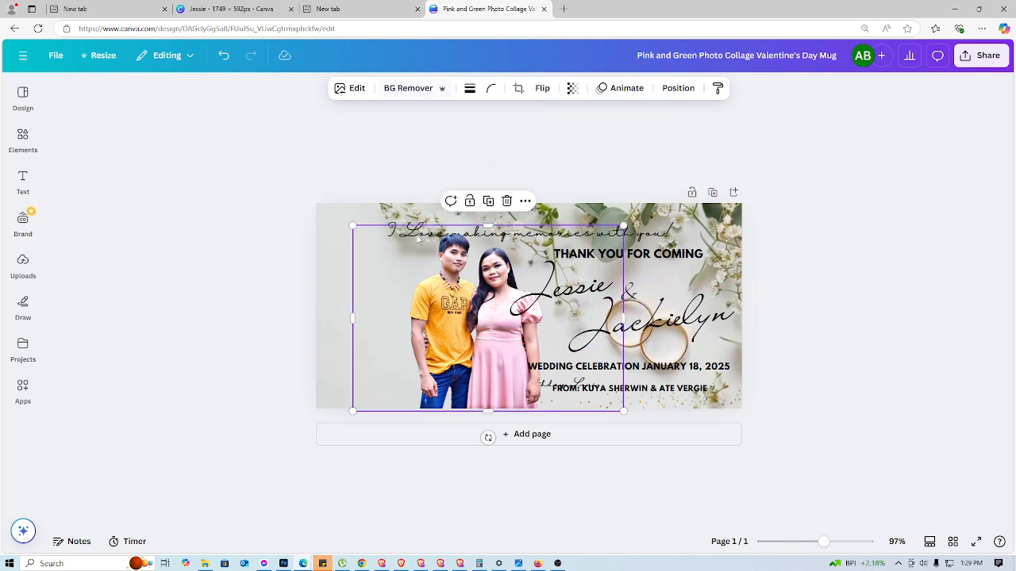
Step: Delete the "I Love making memories with you!" text line from the mug page, keeping the couple's photo
key(Delete)
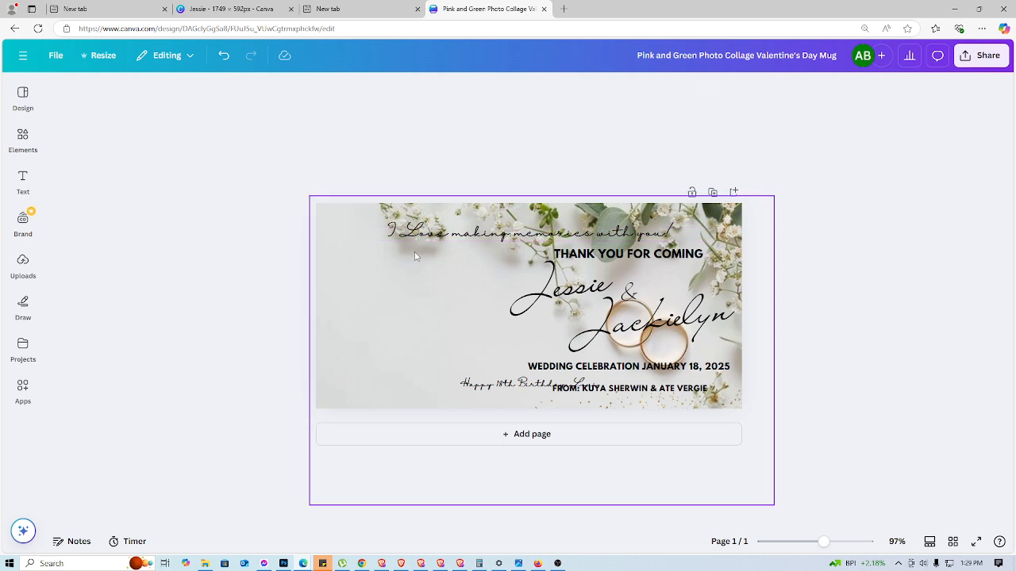
key(ctrl+z)
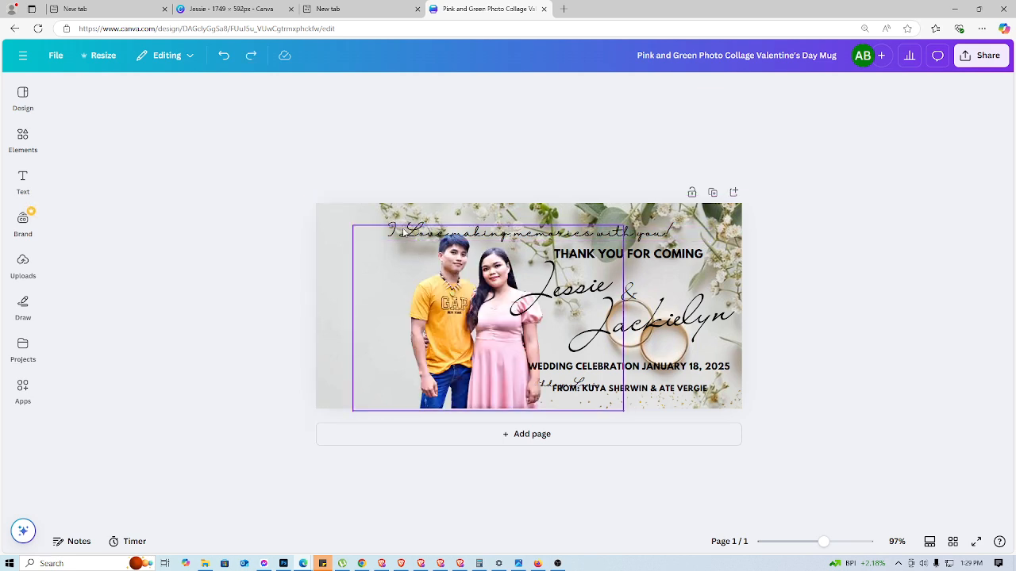
click(402, 228)
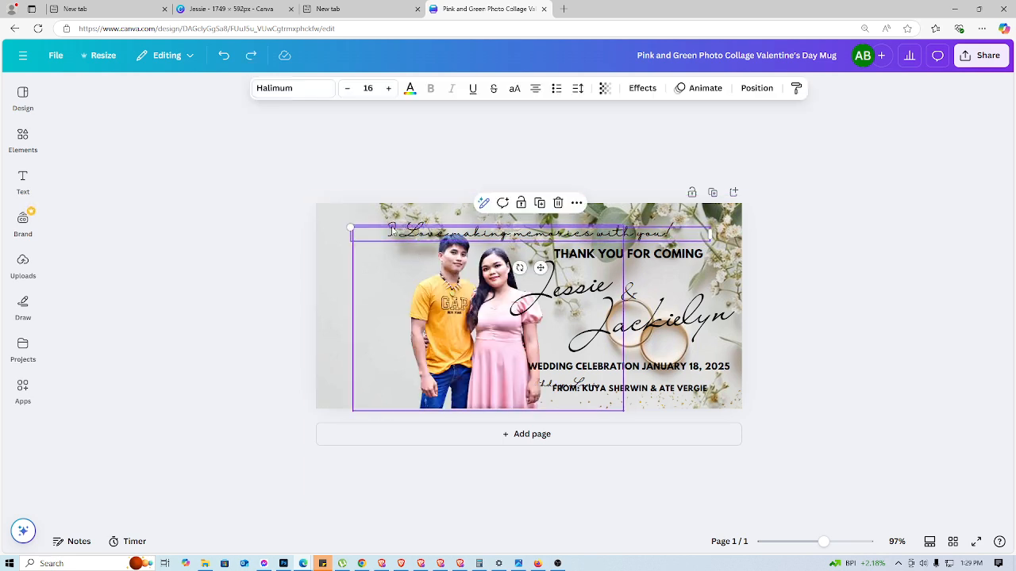
drag(350, 228, 292, 221)
key(Delete)
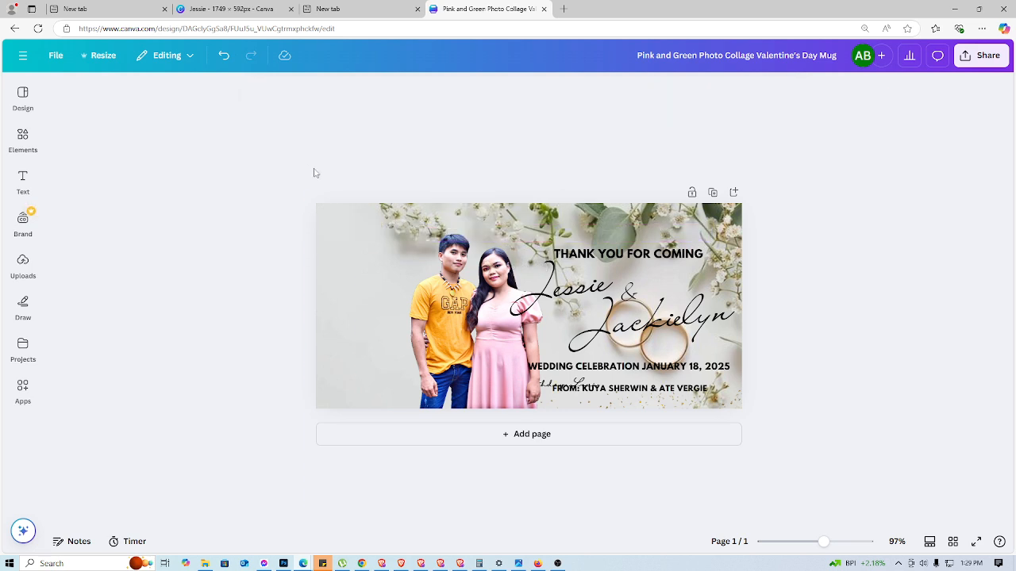
Step: Move the couple's photo further left and shift the "THANK YOU FOR COMING" heading up and to the left
click(504, 337)
drag(504, 338, 450, 340)
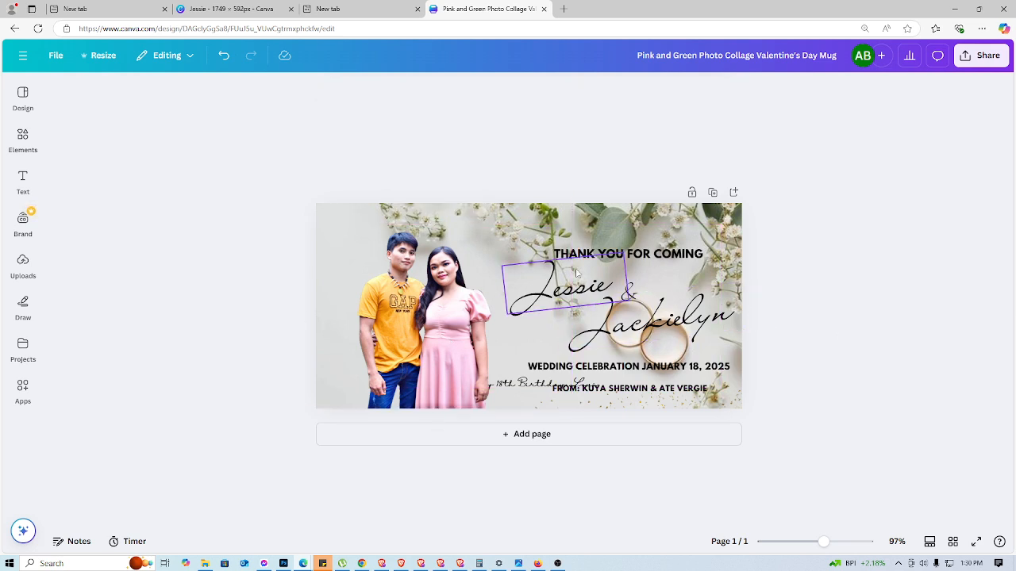
drag(623, 254, 584, 245)
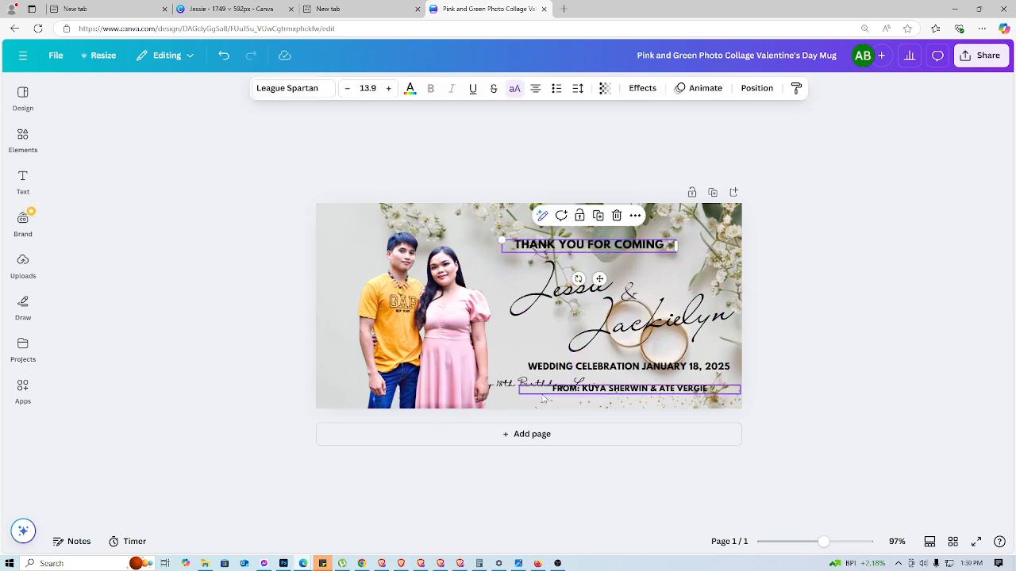
Step: Move the couple's photo and gold glitter graphic aside and delete the leftover "Happy 18th Birthday" text line
drag(456, 362, 392, 326)
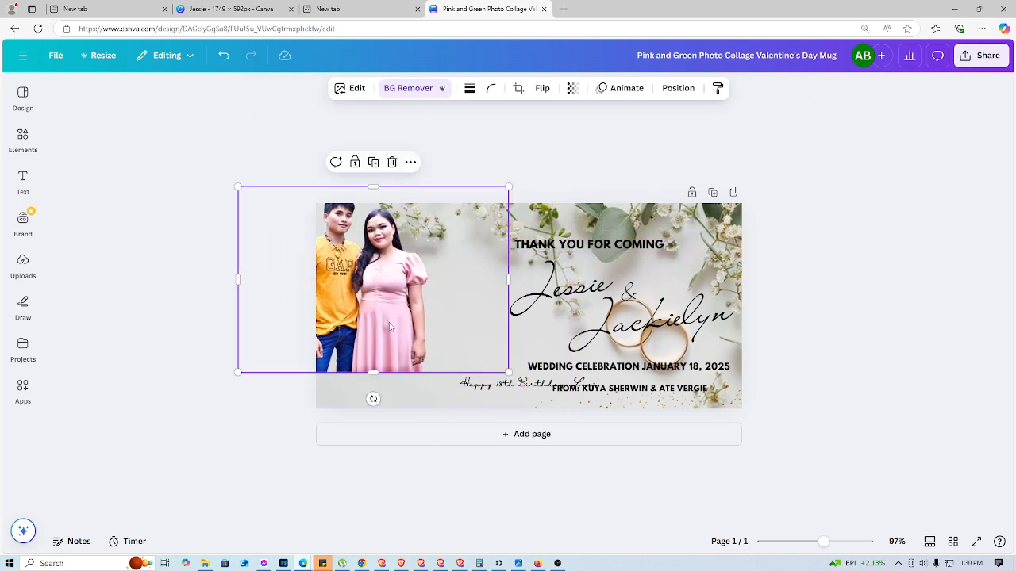
click(520, 395)
click(495, 389)
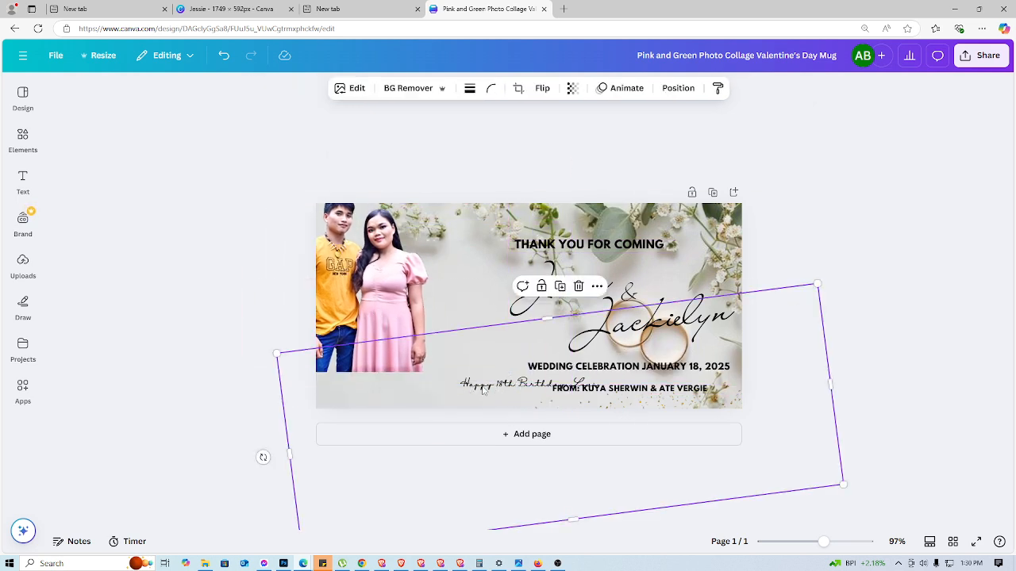
drag(471, 356, 651, 404)
click(473, 388)
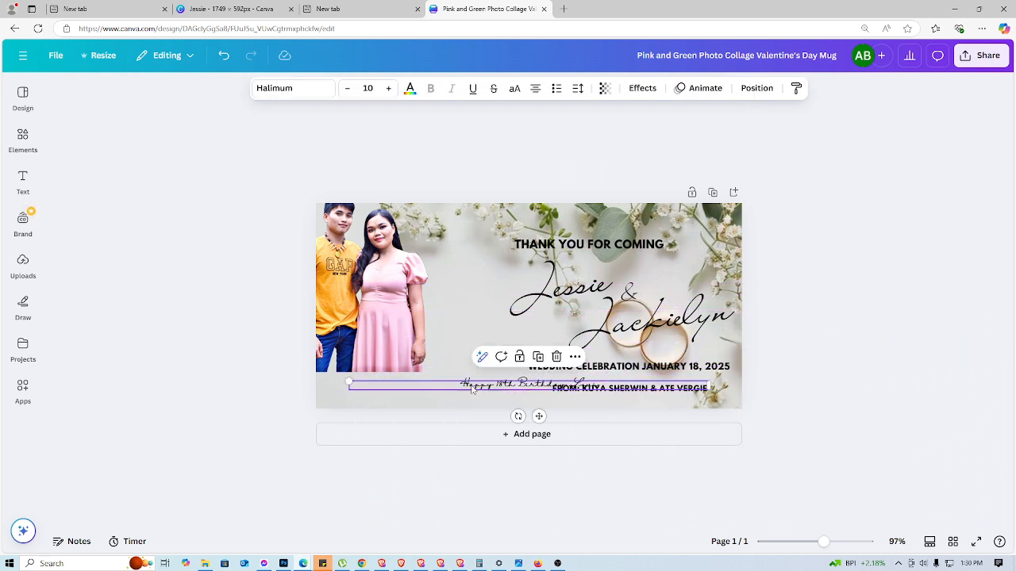
key(Delete)
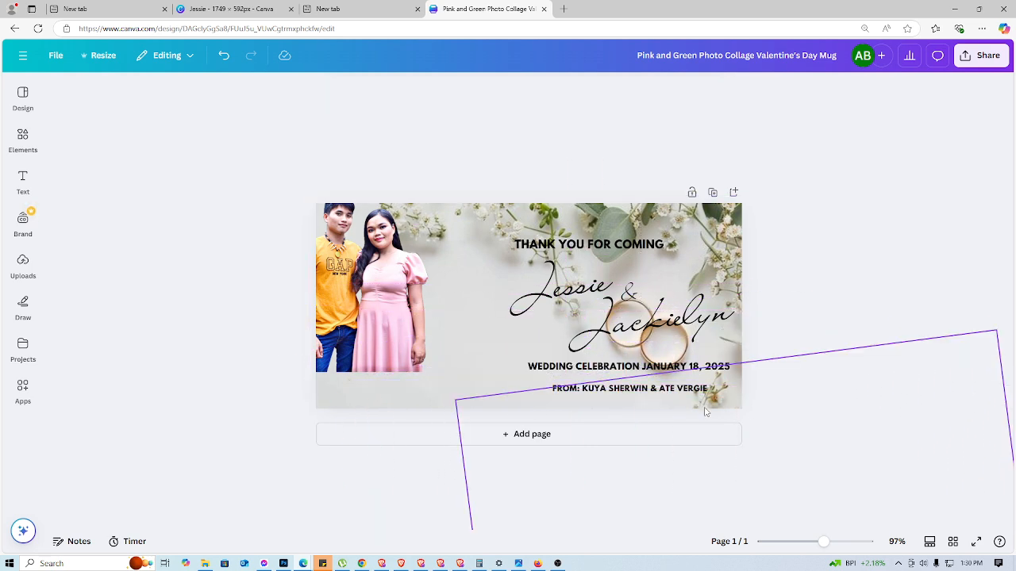
Step: Move the gold glitter graphic back across the page's lower part and return the couple's photo to the page's bottom edge, beside the text
drag(706, 412, 413, 348)
click(386, 284)
drag(376, 289, 447, 321)
click(894, 282)
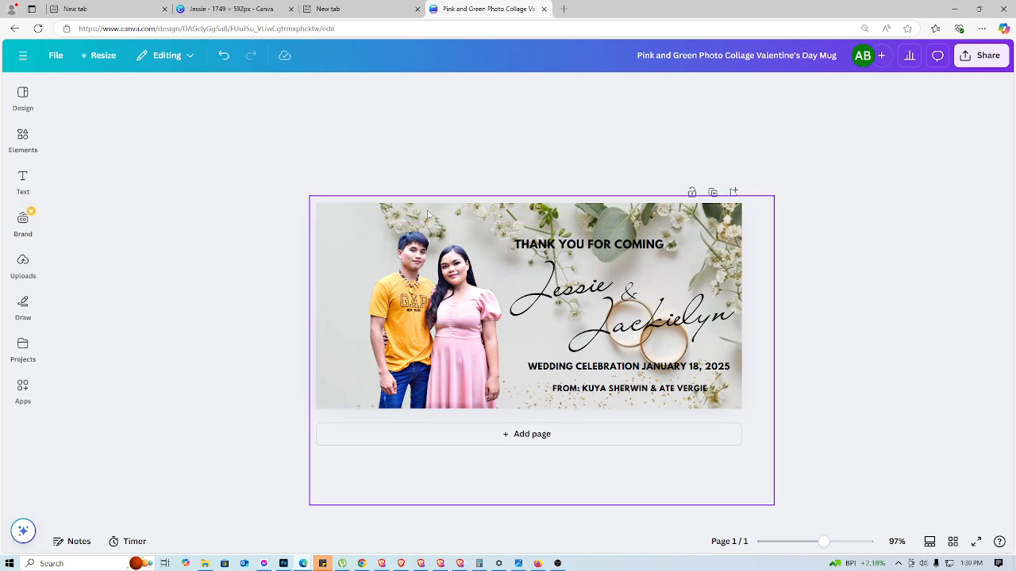
Step: Enlarge the floral background from its upper-left corner and shift it down so the rings sit behind the lower script name
click(350, 214)
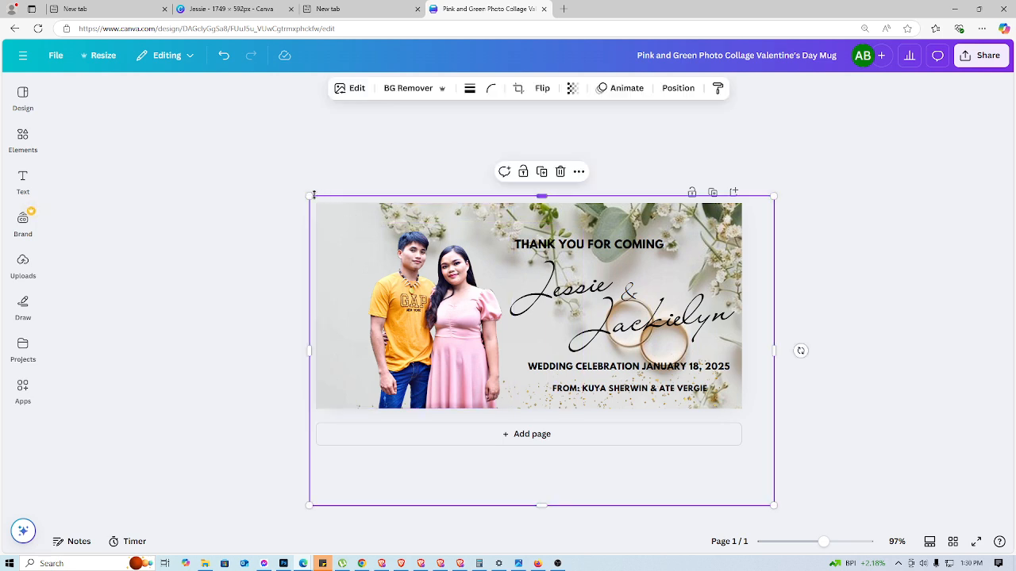
drag(310, 195, 233, 146)
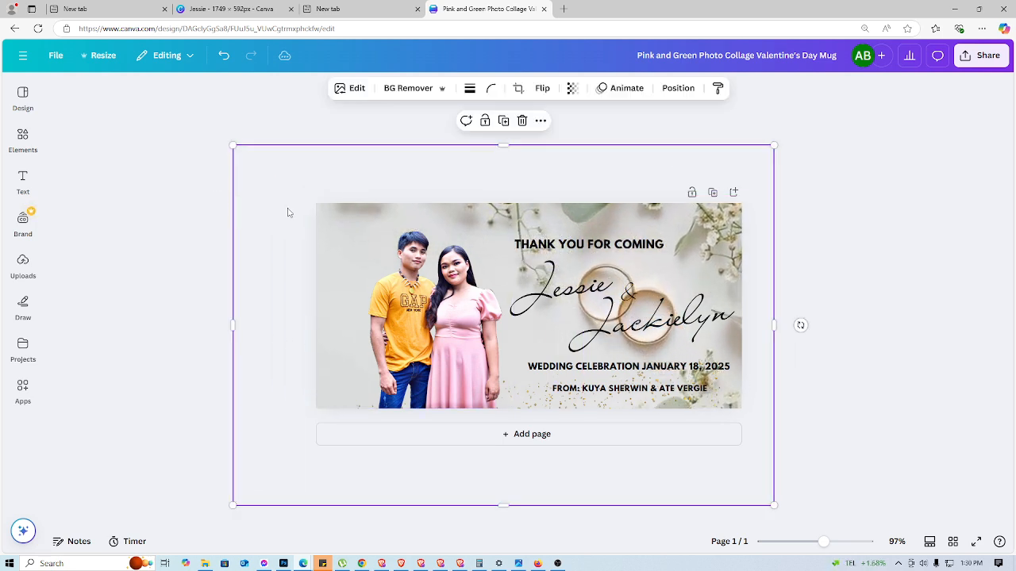
drag(336, 220, 332, 251)
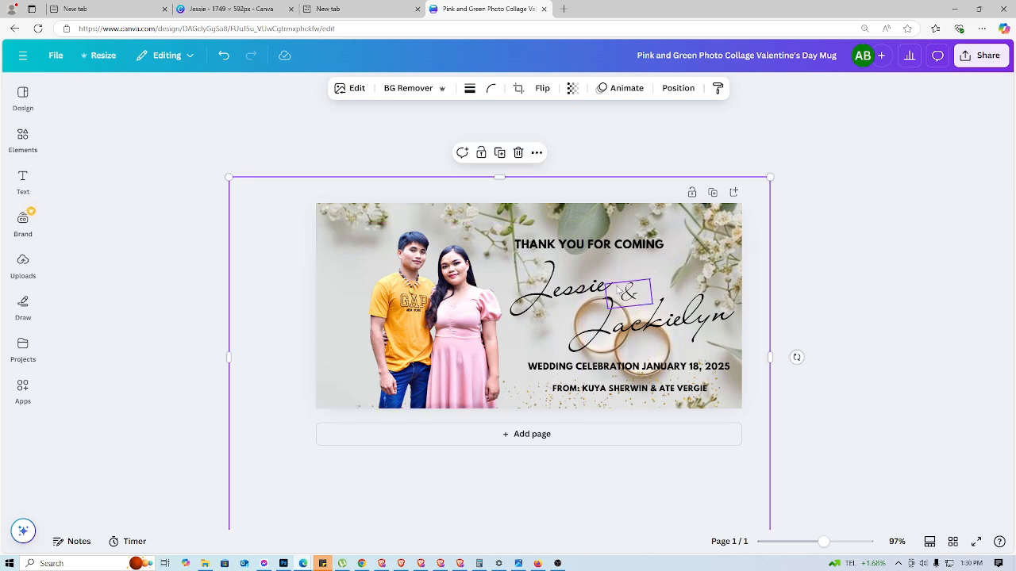
Step: Nudge the "THANK YOU FOR COMING" heading up and move the upper script name and the ampersand left beneath it
drag(623, 245, 624, 240)
click(573, 289)
drag(573, 289, 545, 287)
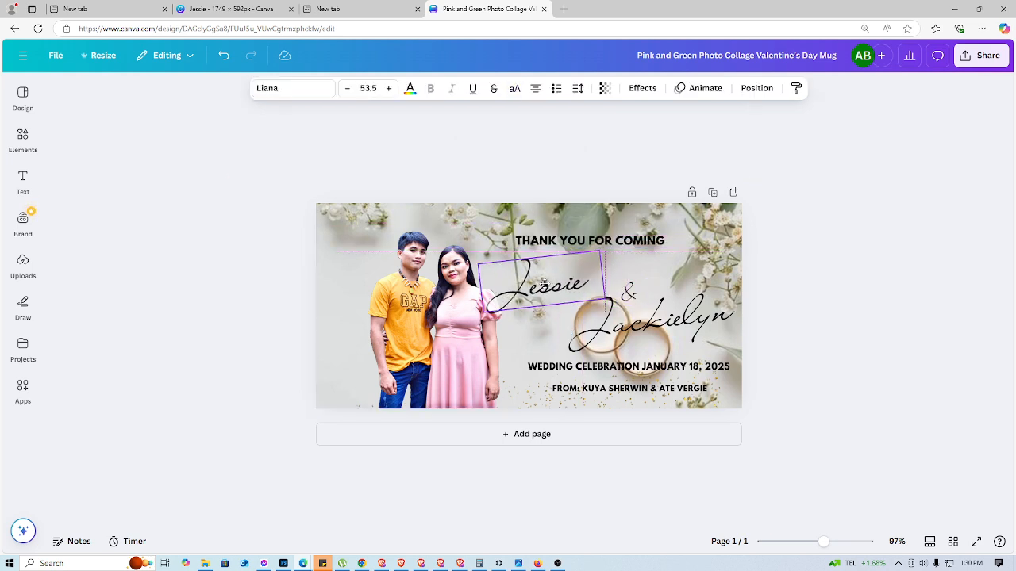
drag(627, 294, 597, 294)
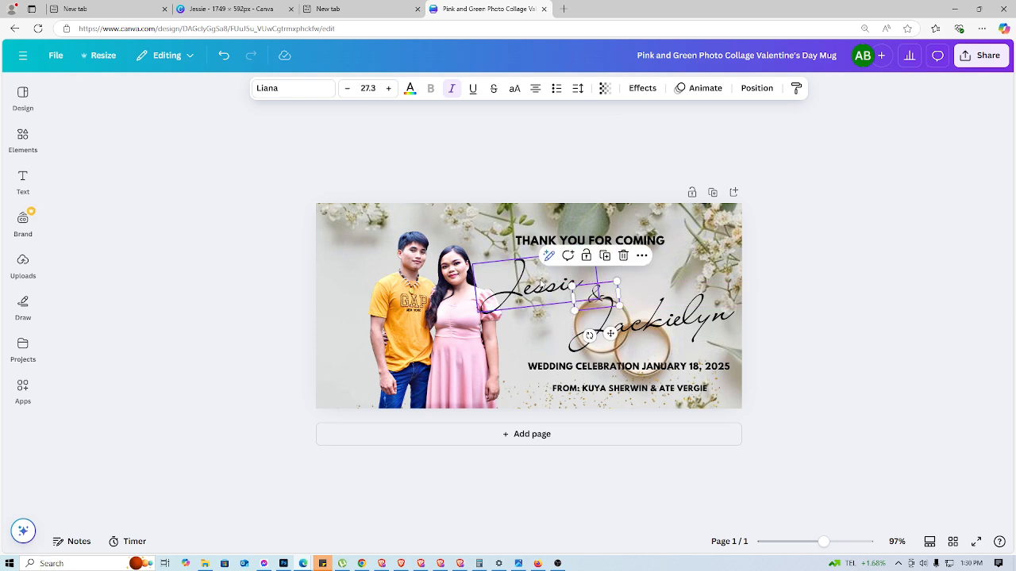
click(538, 279)
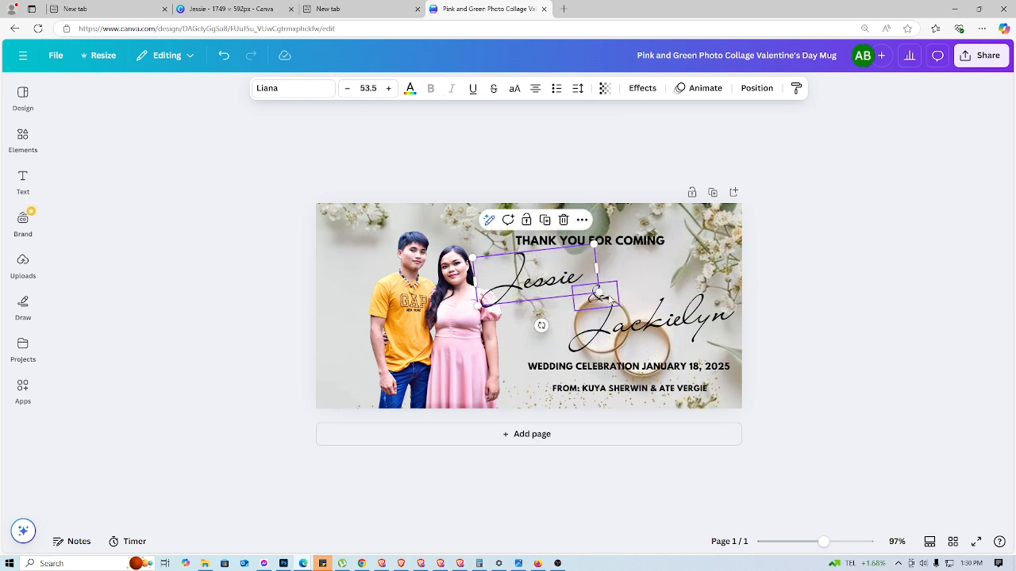
Step: Move the lower script name, the wedding celebration line and the "FROM" line left to line up under the heading
drag(650, 319, 612, 322)
drag(646, 367, 584, 383)
click(629, 388)
click(937, 353)
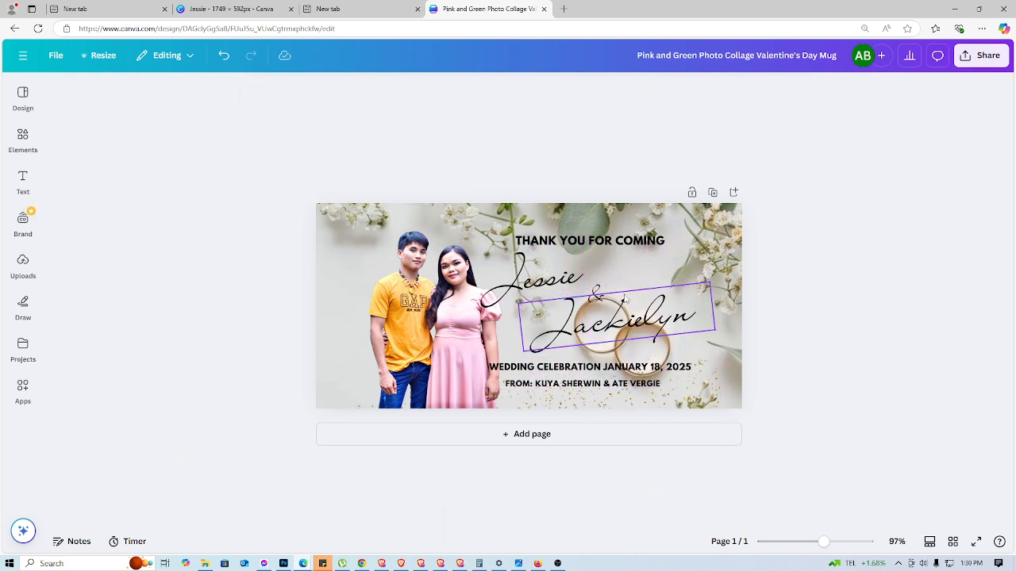
Step: Apply the Outline text effect in white to the upper script name
click(570, 278)
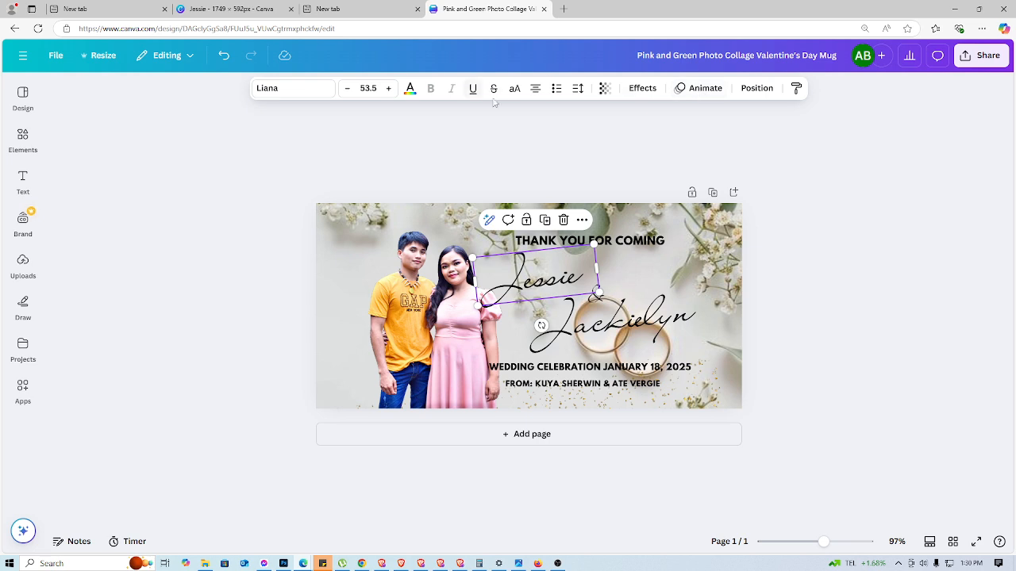
click(642, 88)
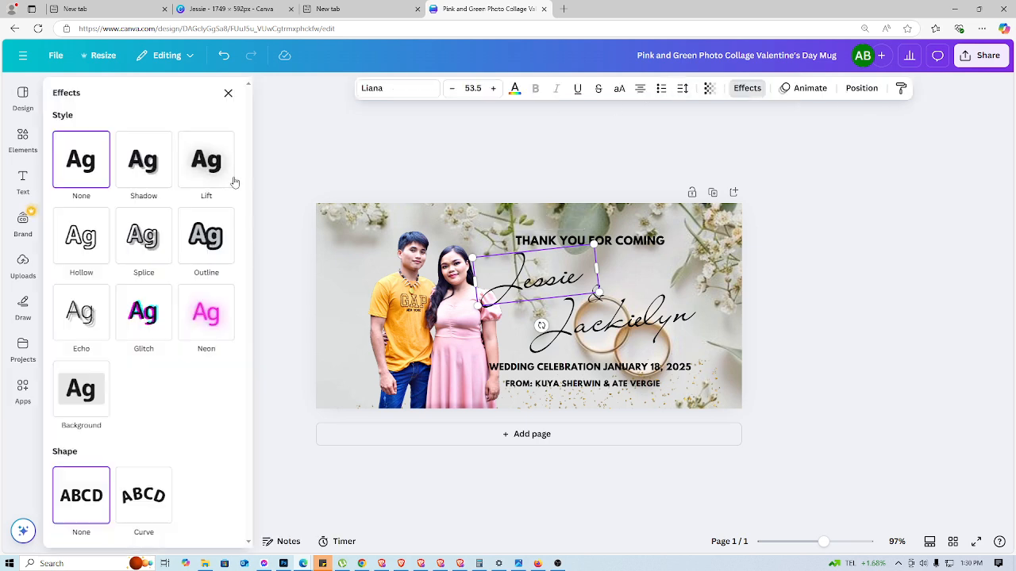
click(209, 242)
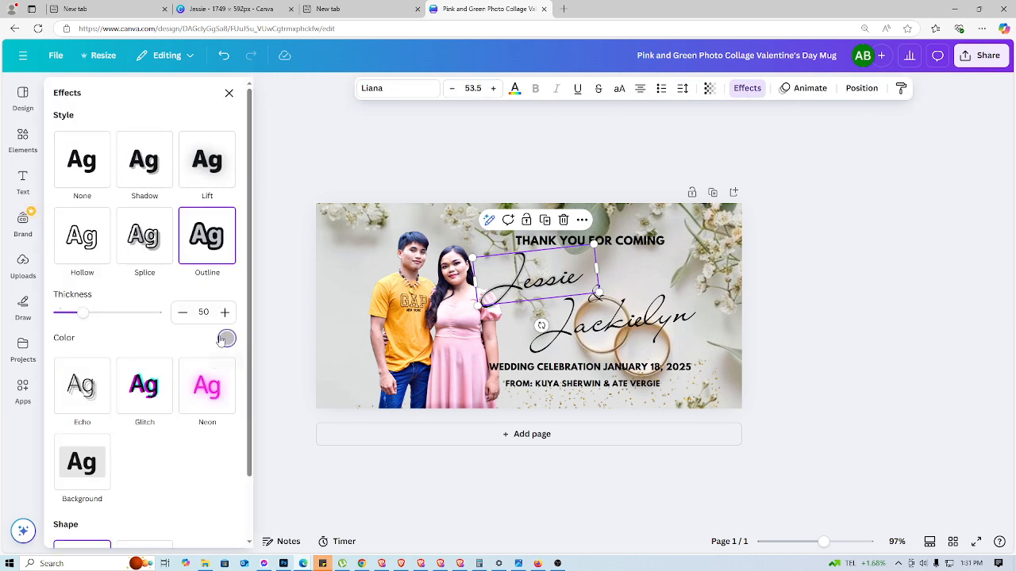
click(226, 339)
click(209, 269)
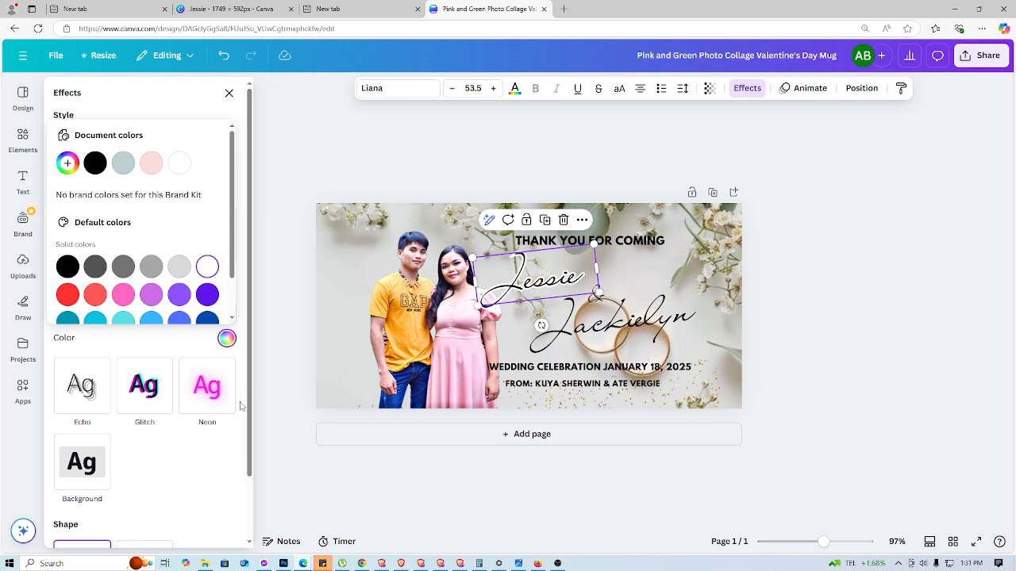
click(844, 409)
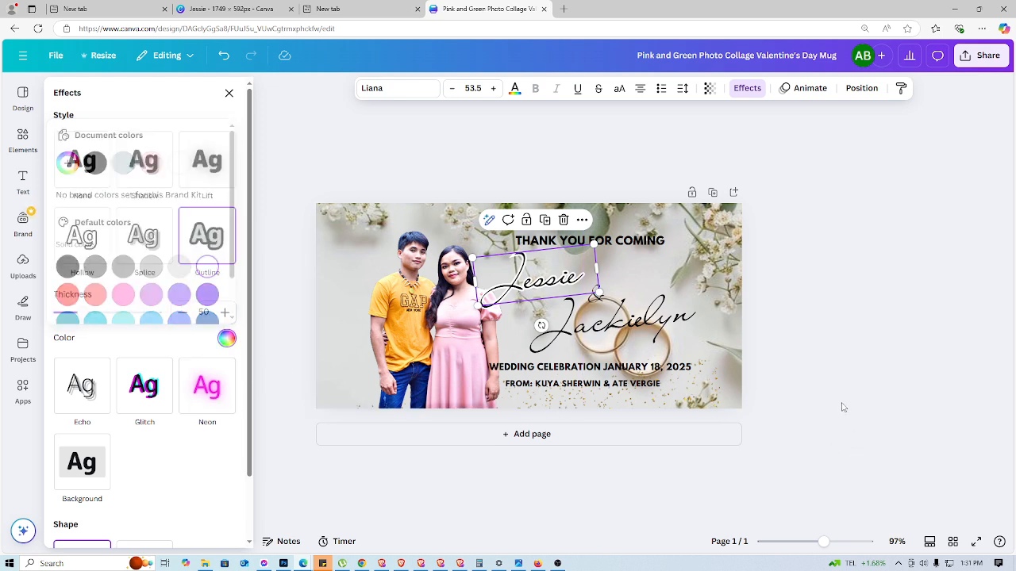
Step: Give the lower script name the same white Outline text effect
click(654, 322)
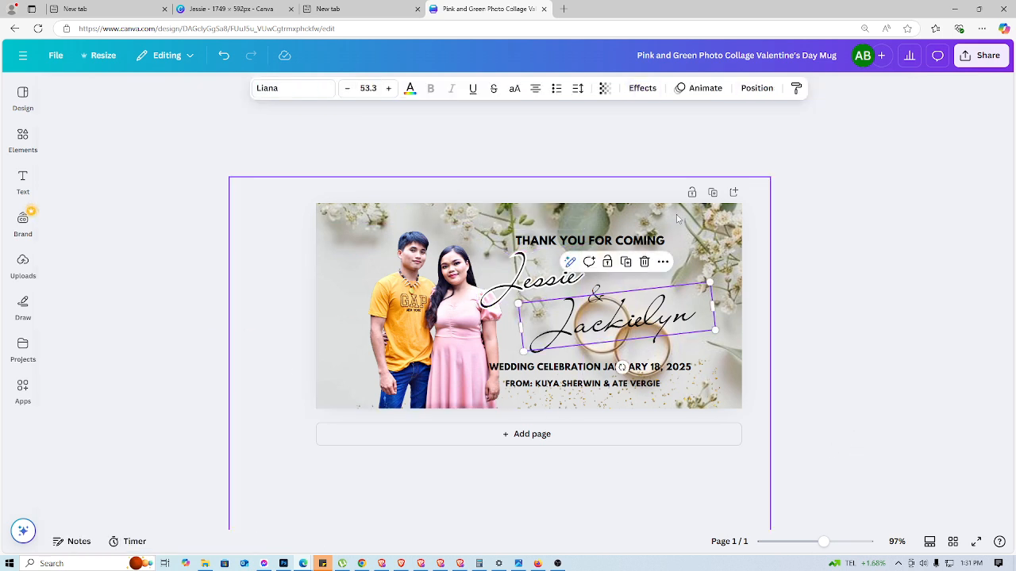
click(641, 89)
click(210, 258)
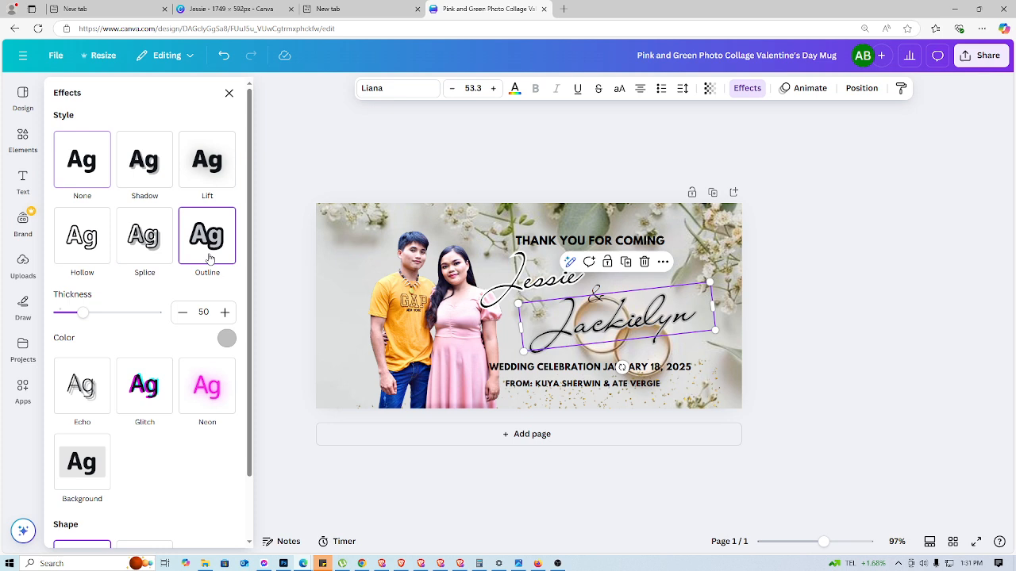
click(226, 338)
click(226, 340)
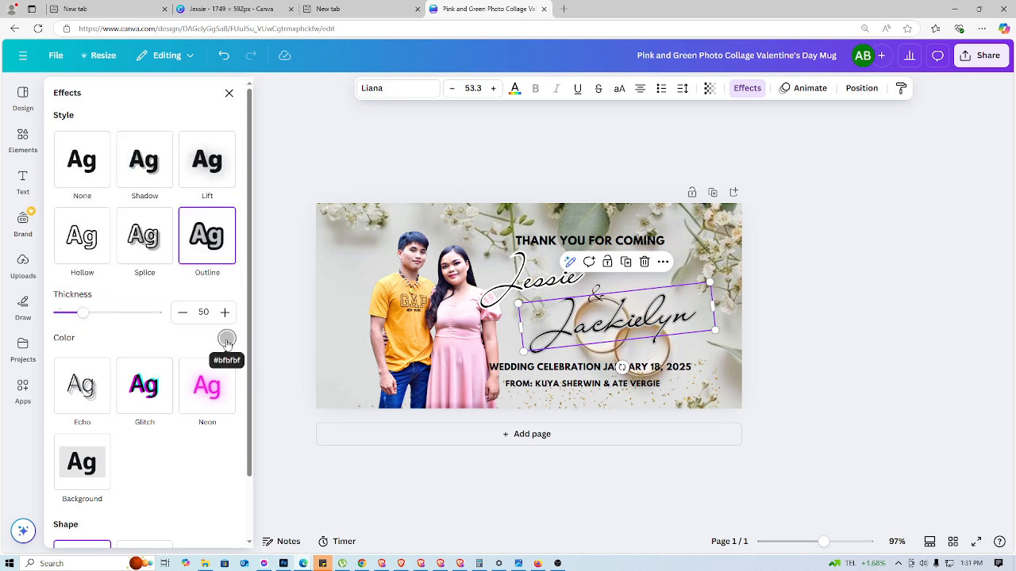
click(227, 339)
click(207, 269)
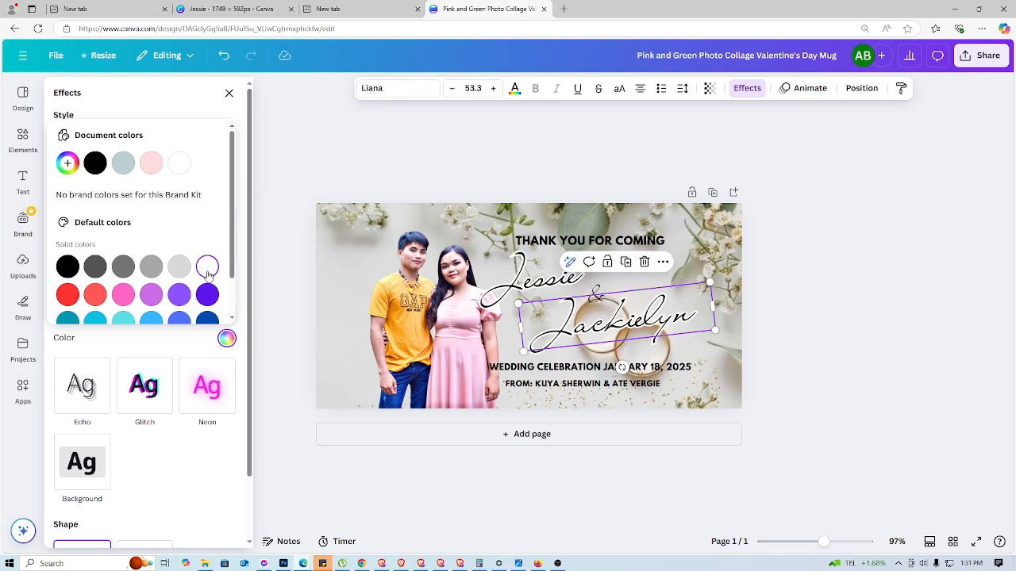
click(917, 350)
Step: Try the Roboto and League Gothic fonts on the "WEDDING CELEBRATION JANUARY 18, 2025" line, and undo the font changes
click(587, 371)
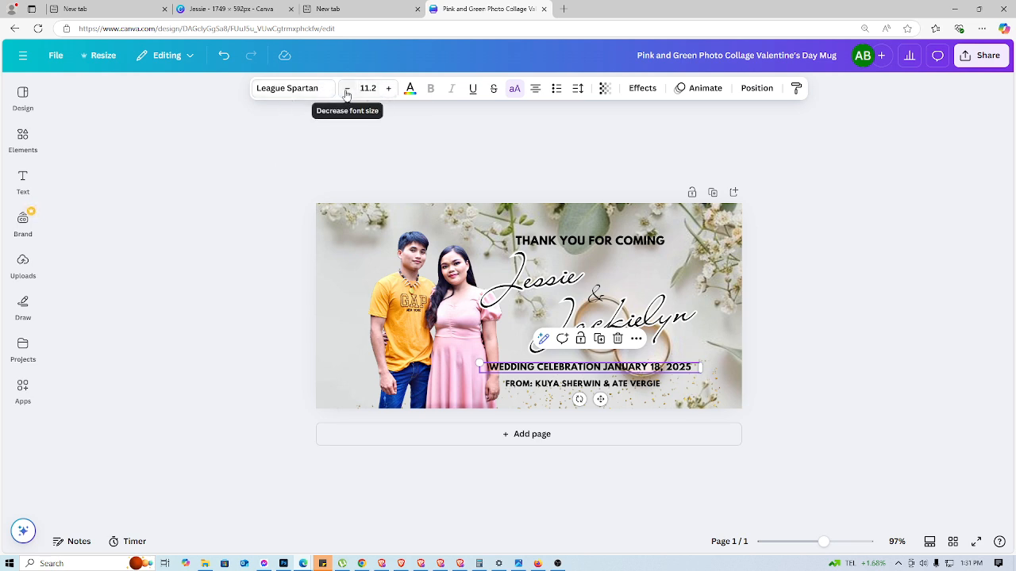
click(321, 91)
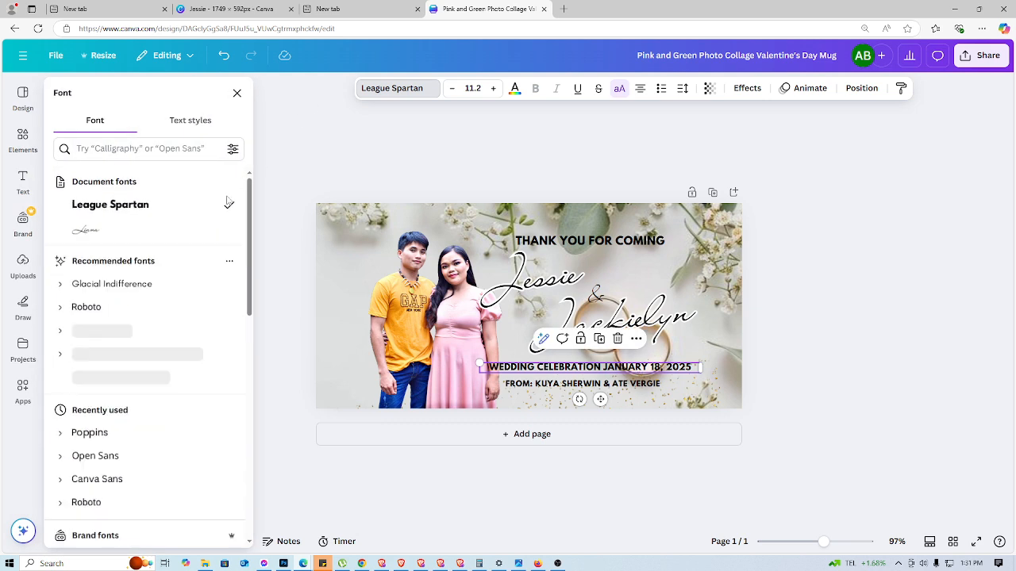
click(116, 309)
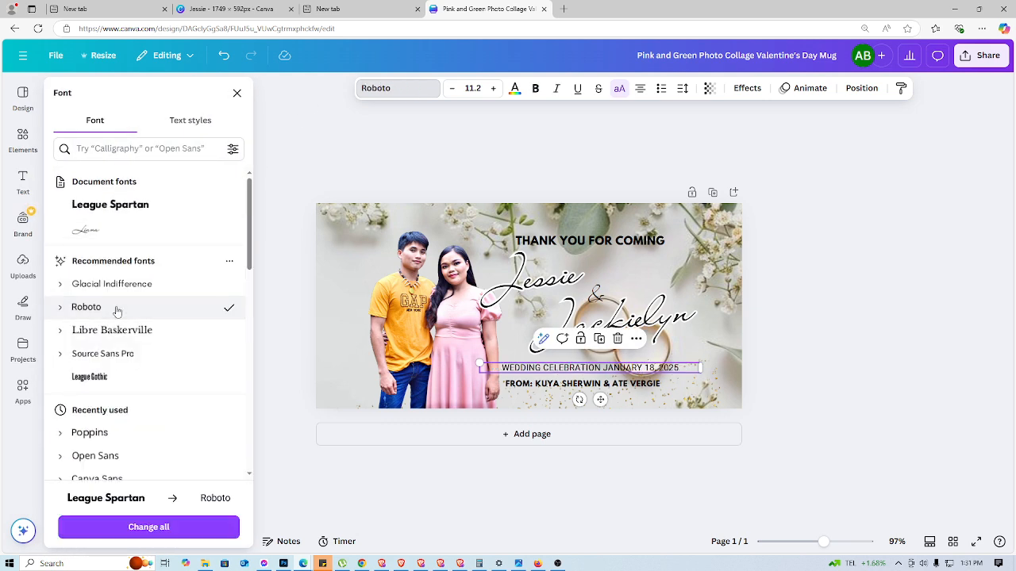
click(99, 378)
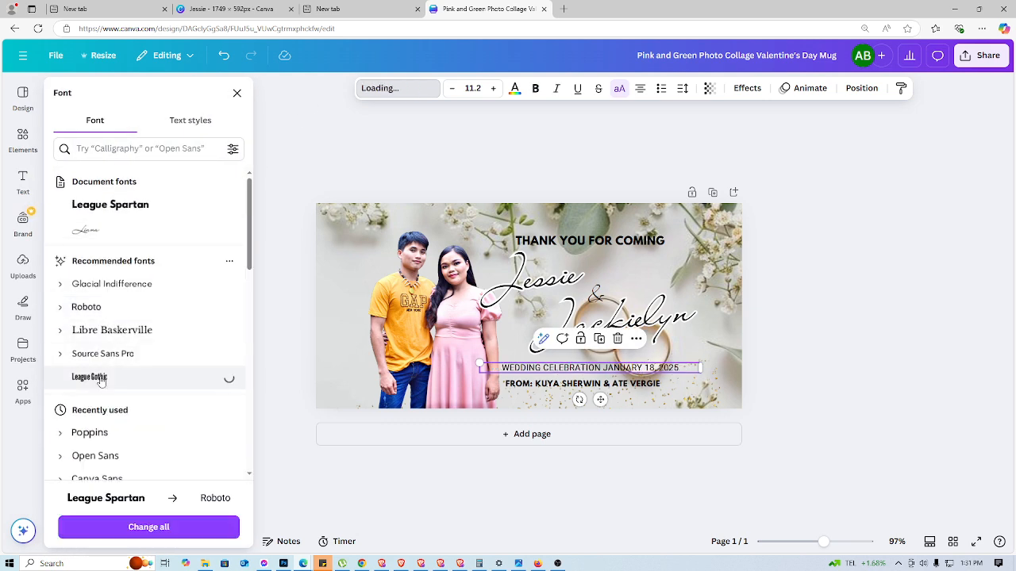
click(845, 249)
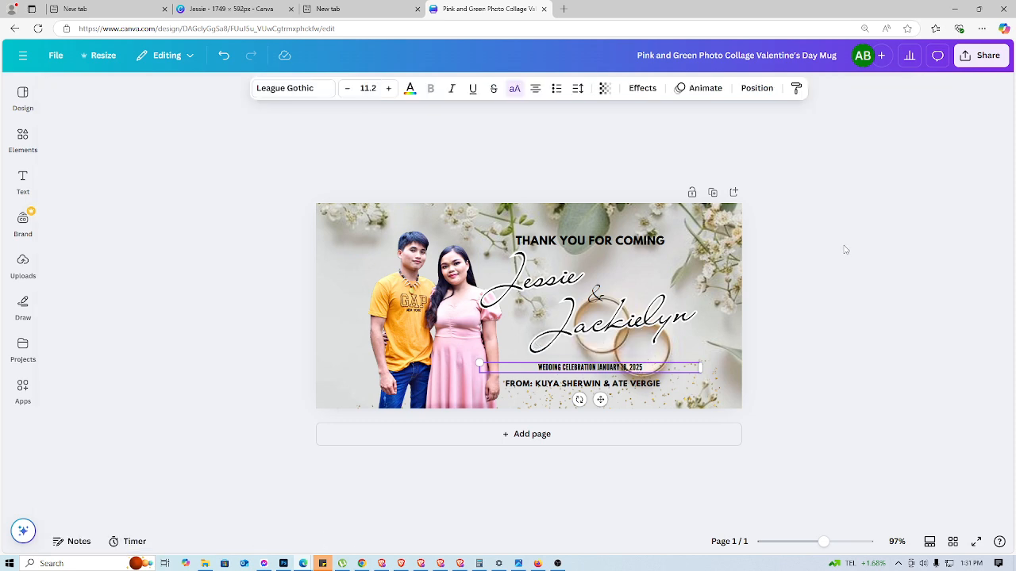
key(ctrl+z)
key(ctrl+z)
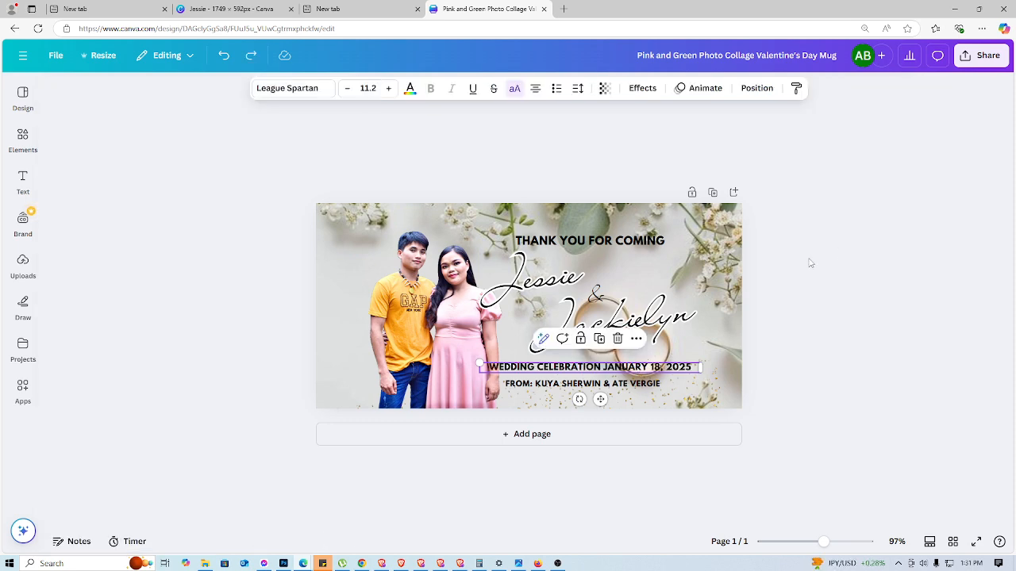
Step: Switch to the original wedding design, go to the Canva home page from there and search for "wedding invitation"
click(248, 9)
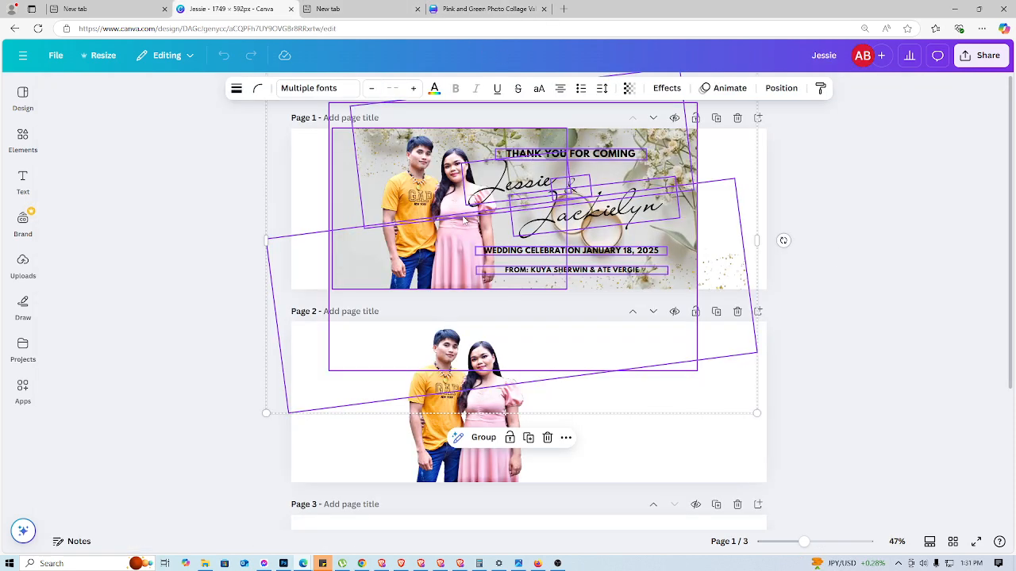
click(785, 288)
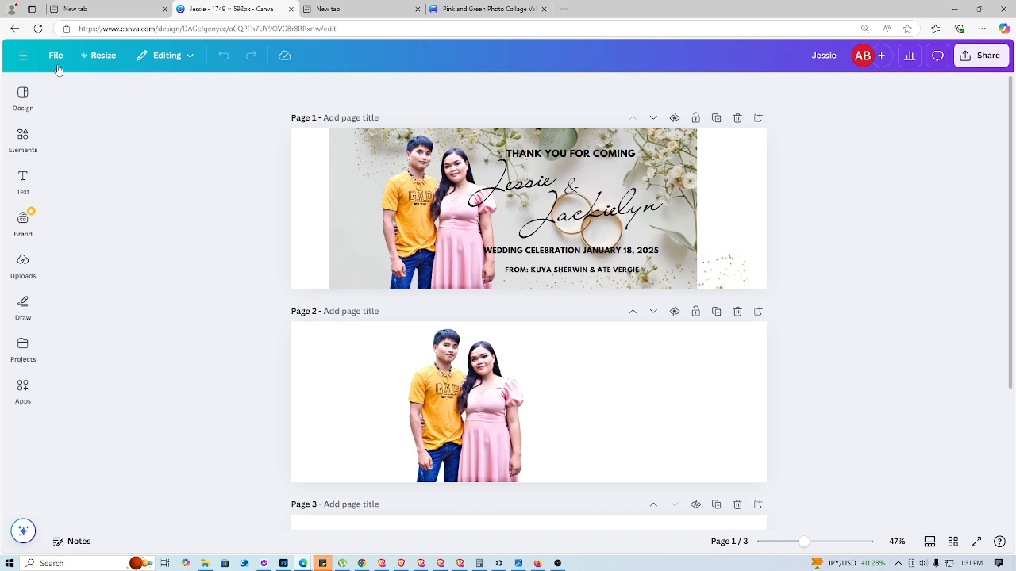
click(26, 57)
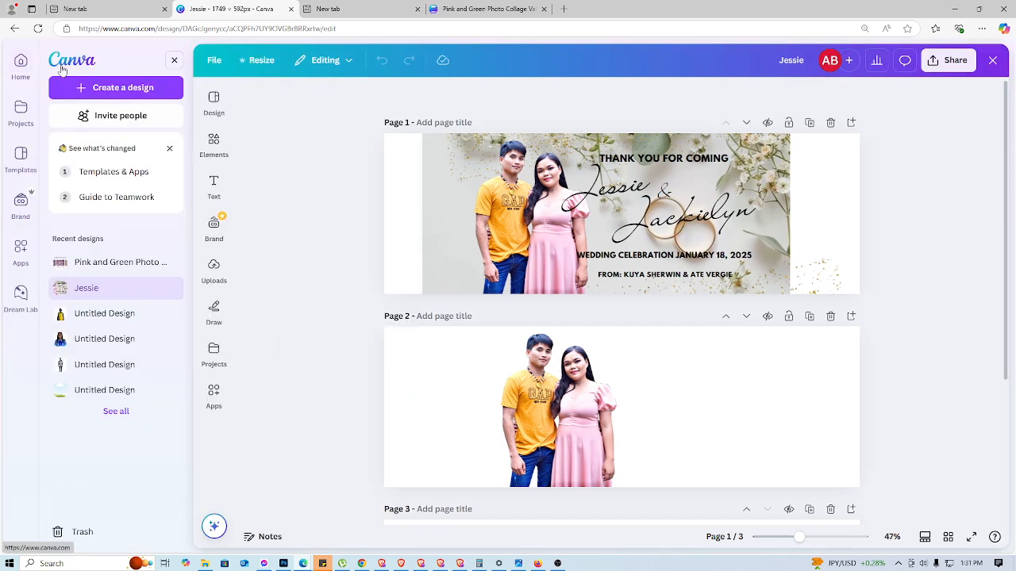
click(62, 69)
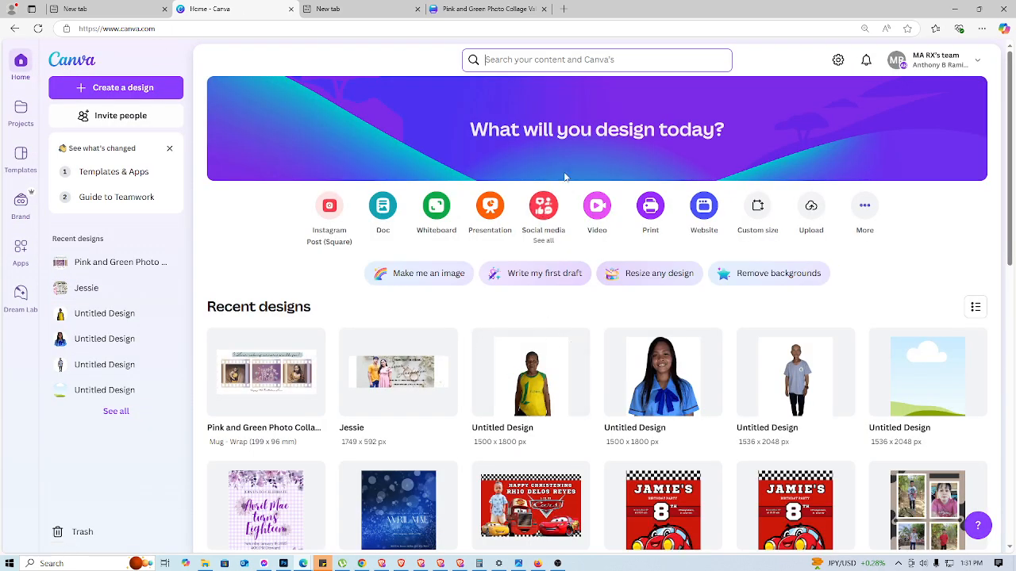
text(wedd)
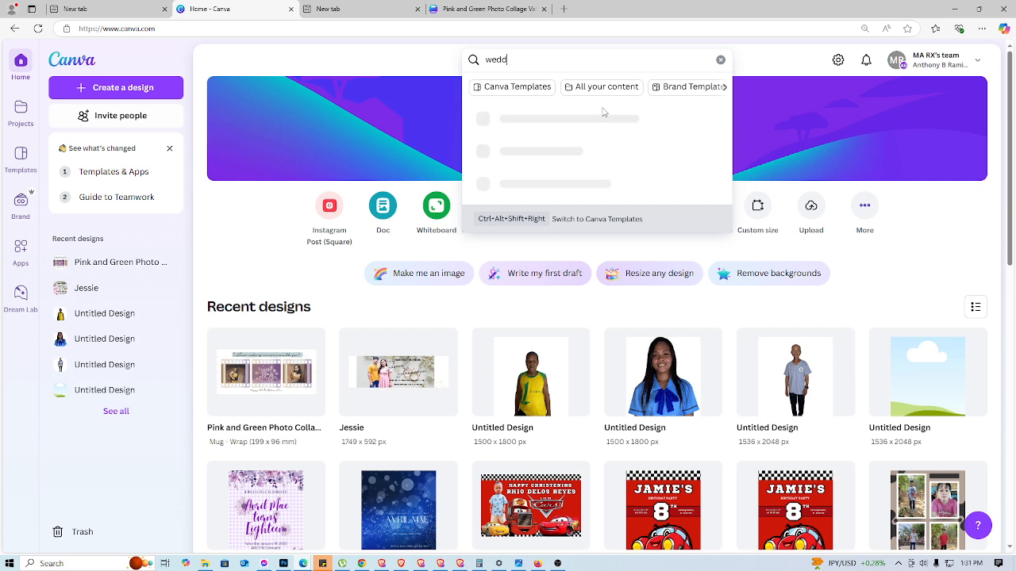
text(ing invitatio)
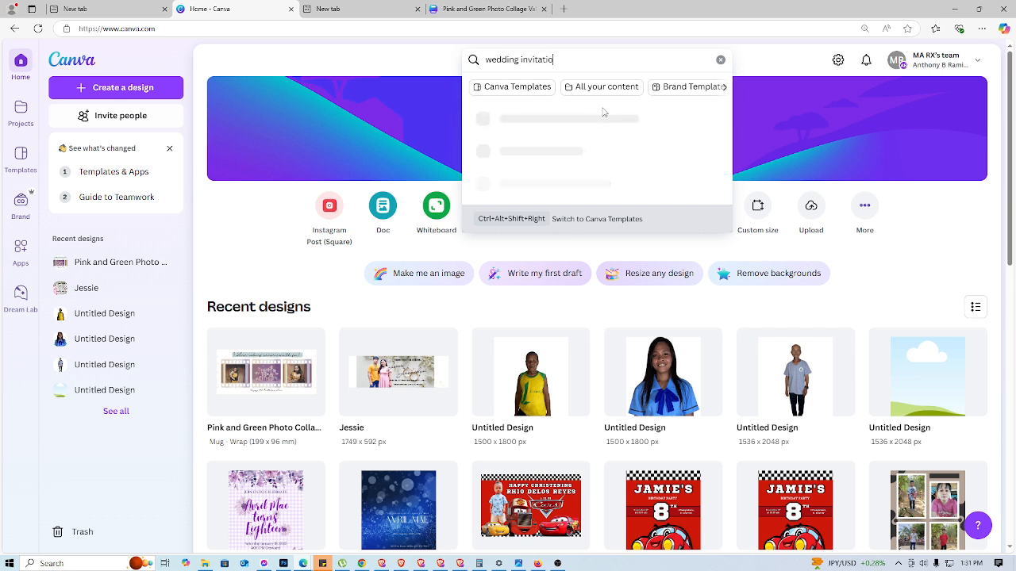
text(n)
key(Return)
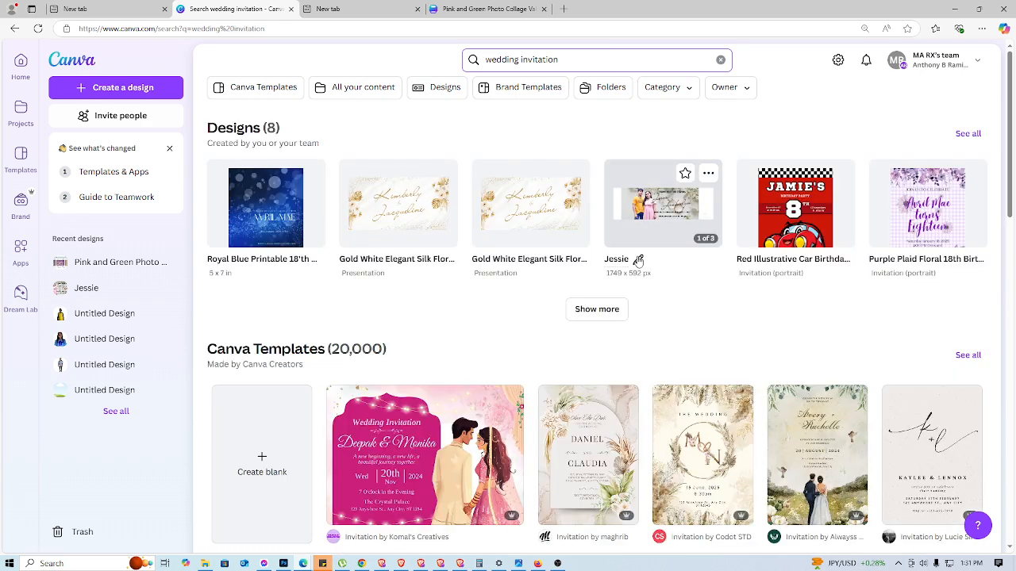
Step: Open the Pink and White Mandala Wedding Invitation template for customising and copy its "Wedding Invitation" title
click(408, 450)
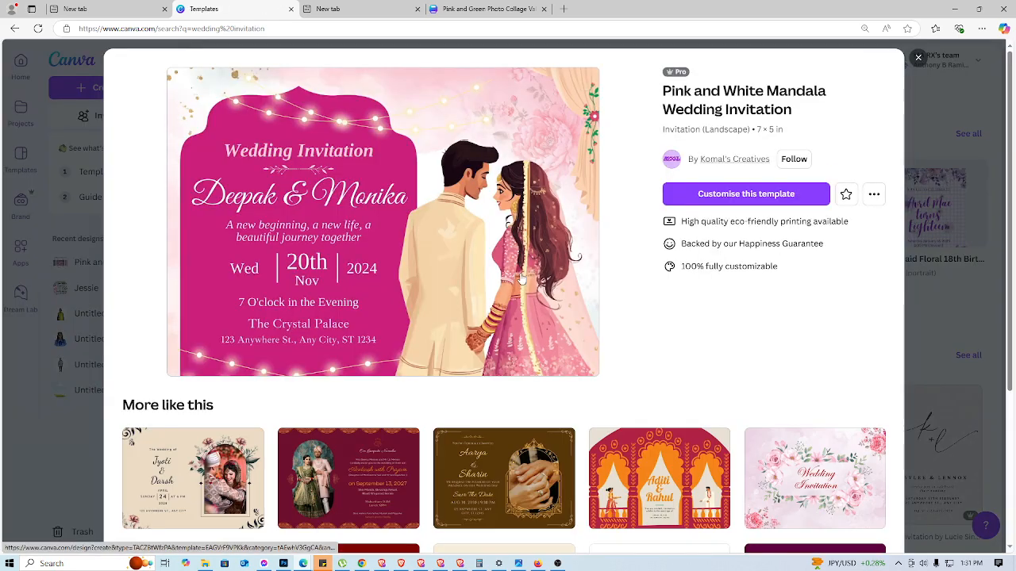
click(570, 189)
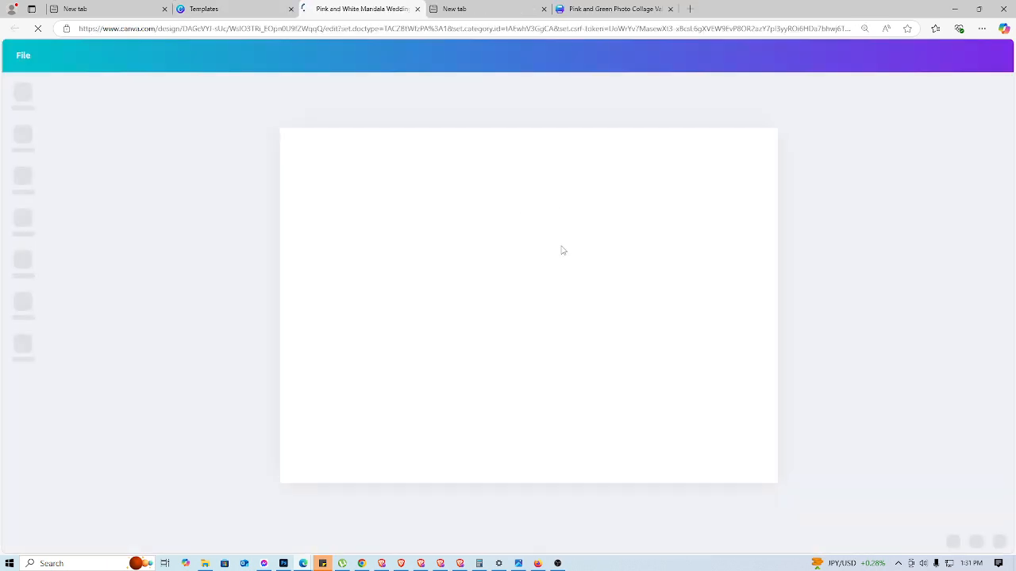
click(487, 228)
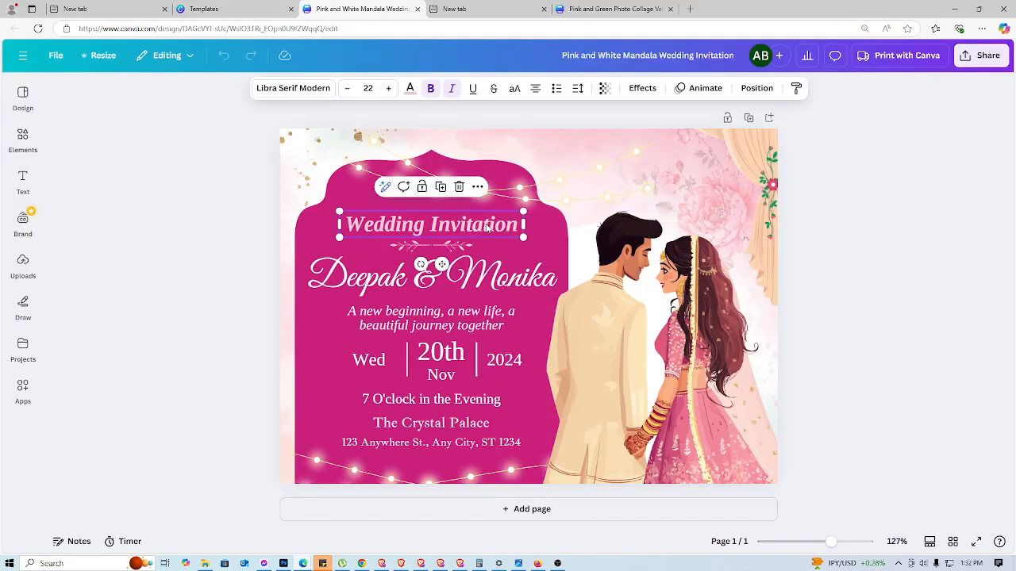
right_click(488, 227)
click(531, 228)
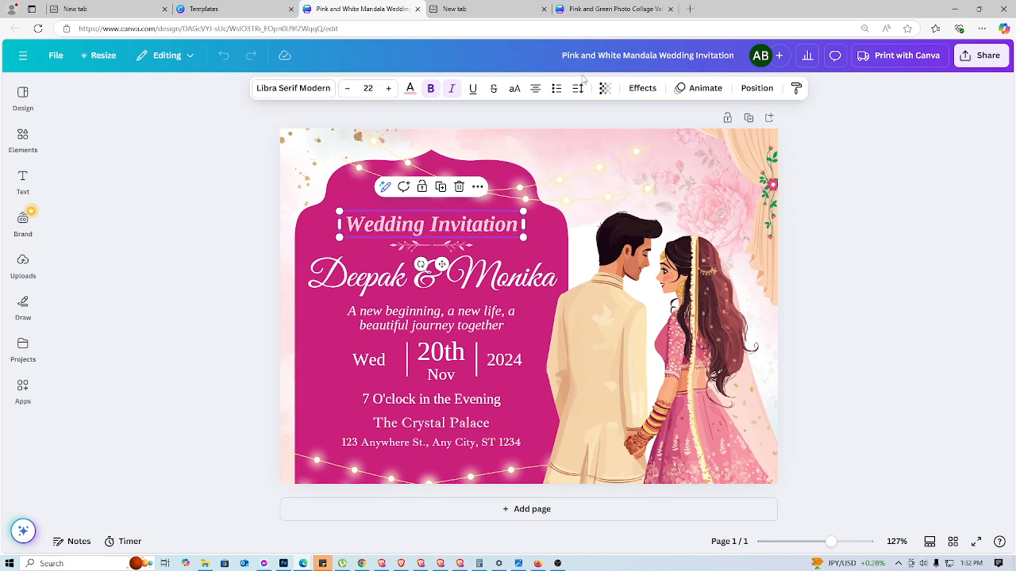
Step: Paste the copied title into the mug design and place it just below the "THANK YOU FOR COMING" heading
click(613, 8)
click(633, 279)
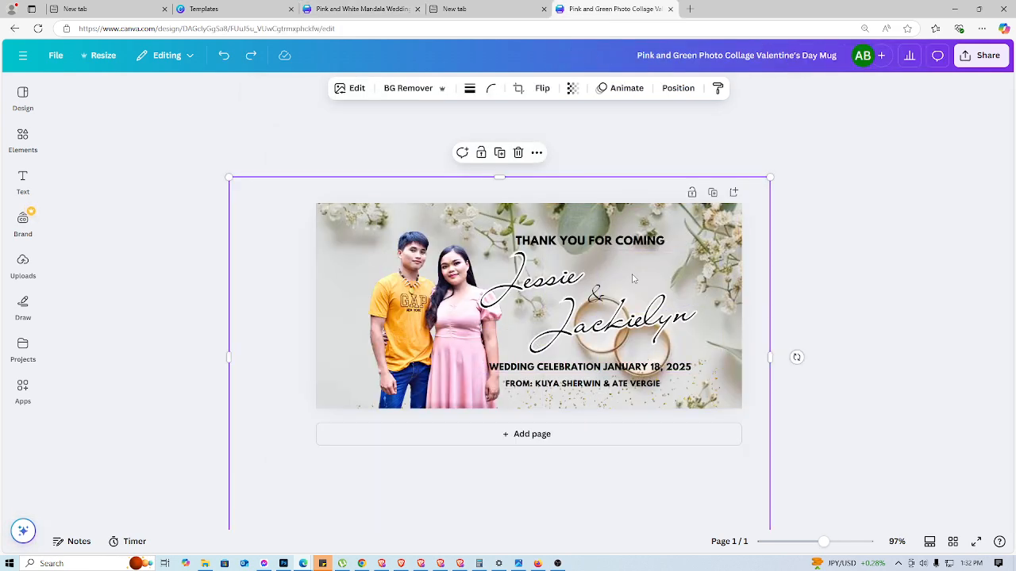
key(ctrl+v)
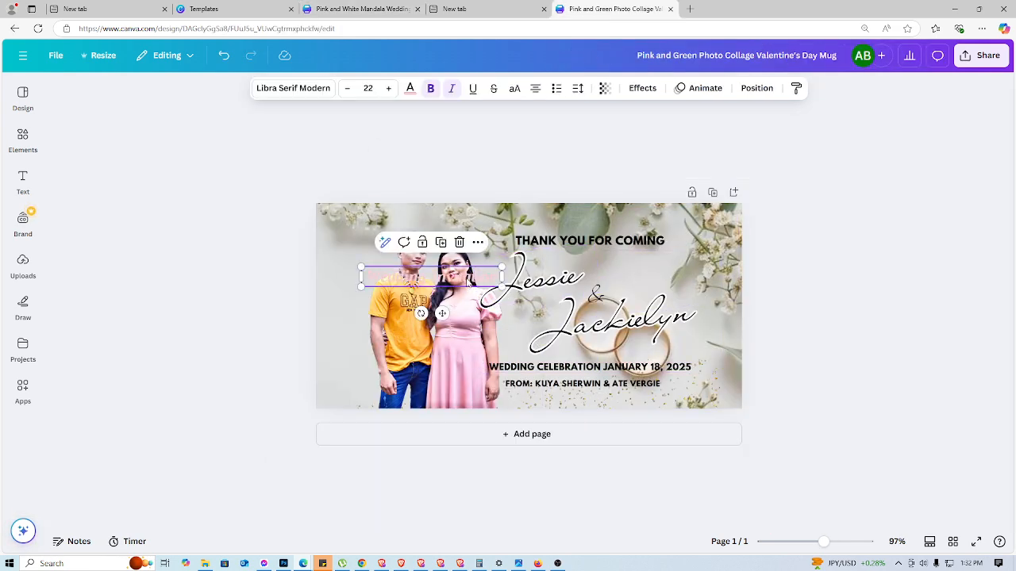
drag(472, 277, 627, 266)
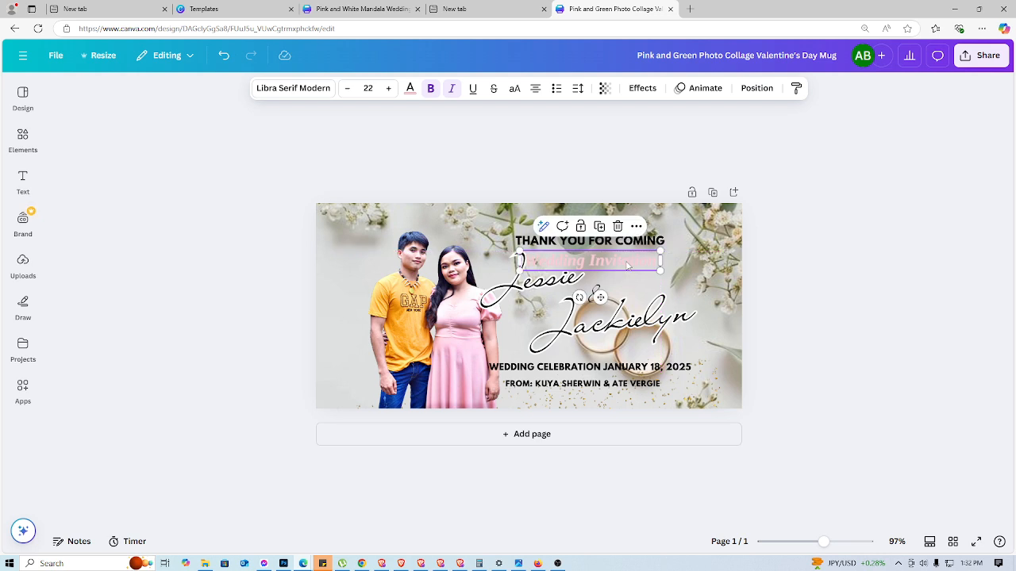
Step: Change the text color of the pasted "Wedding Invitation" title to the default solid red
click(410, 88)
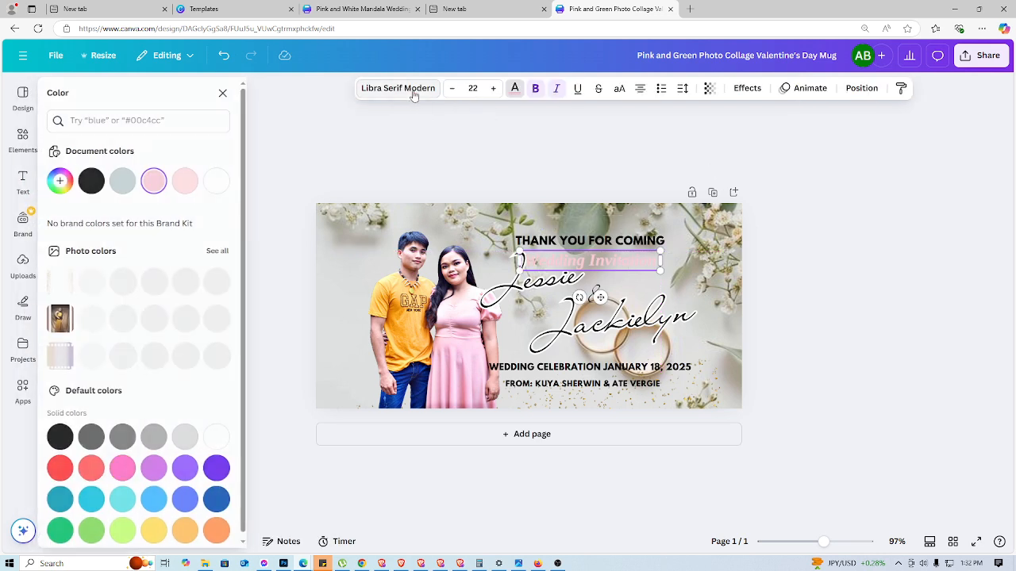
click(68, 466)
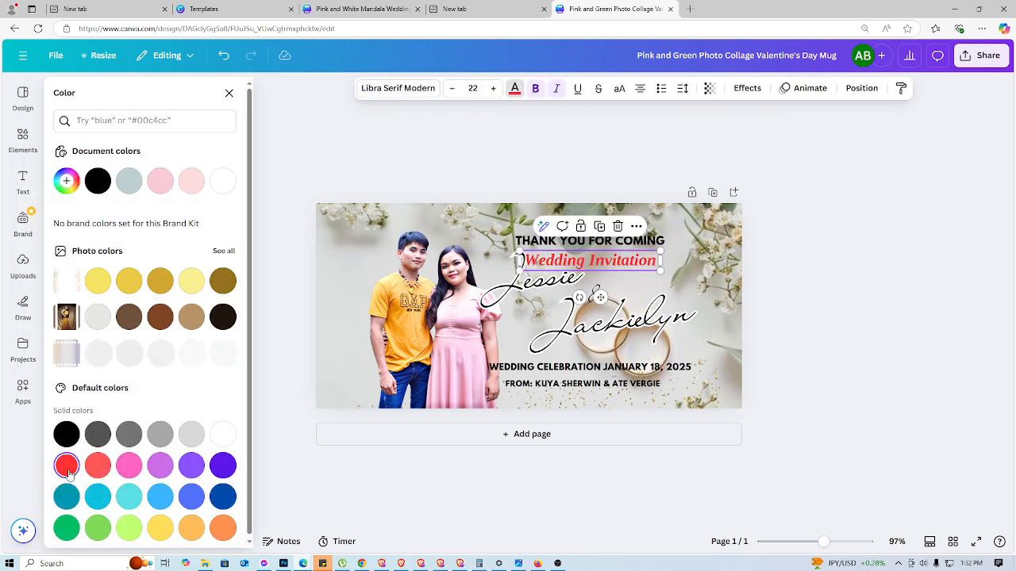
click(882, 291)
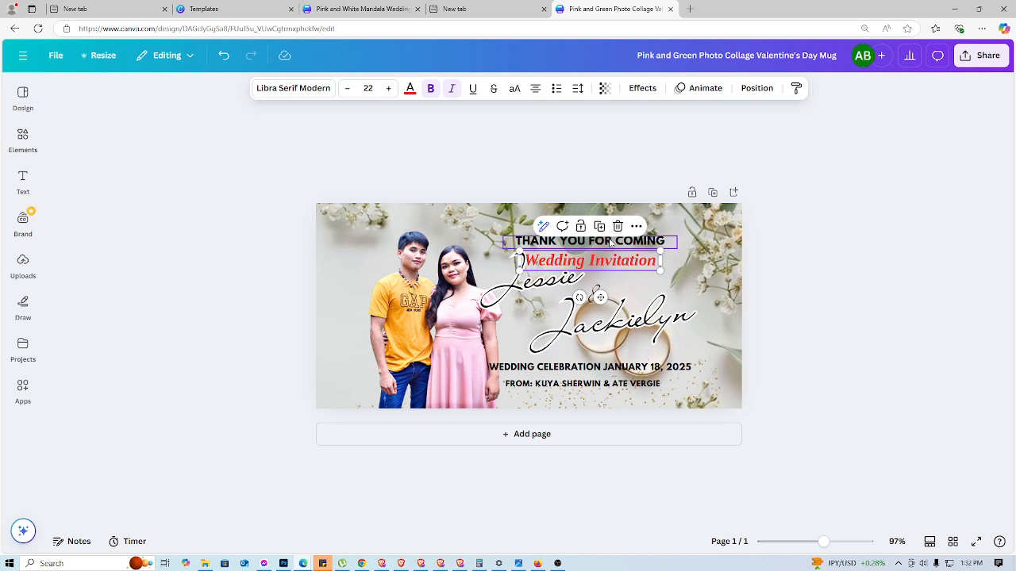
Step: Move the black "THANK YOU FOR COMING" heading up and replace the red title's text with "Thank you for coming!"
drag(606, 237, 612, 219)
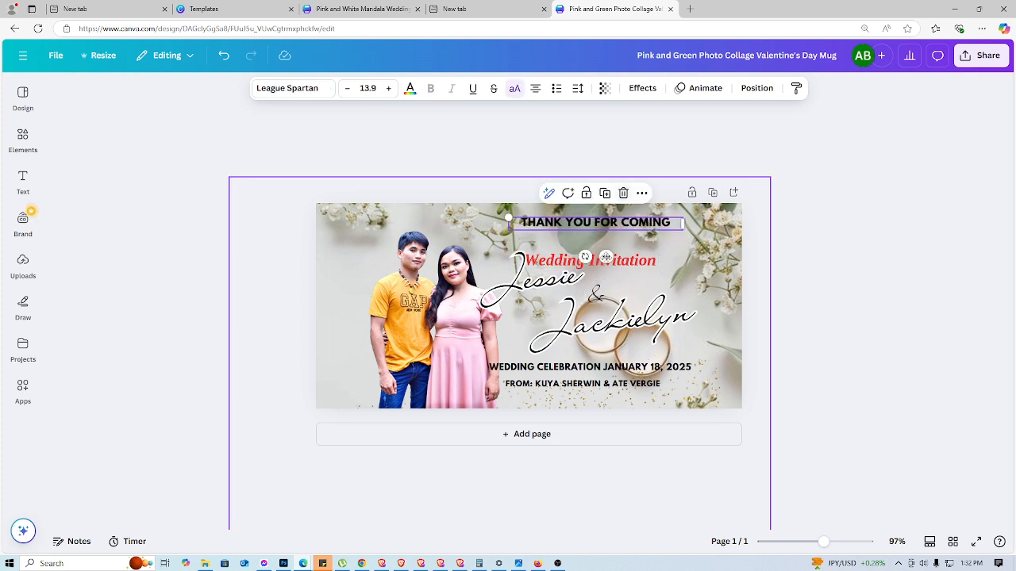
click(868, 310)
click(636, 262)
click(637, 262)
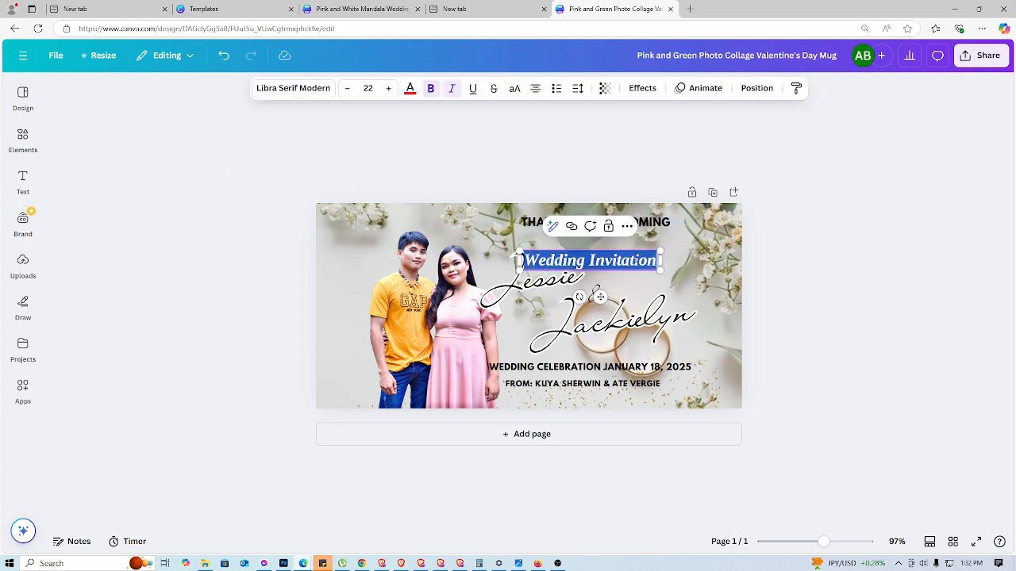
text(Thank )
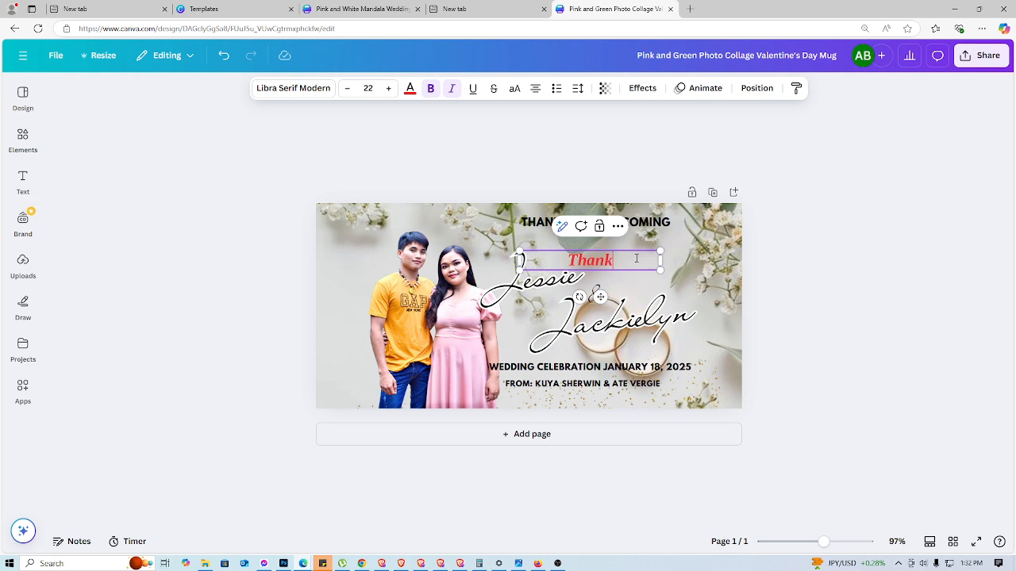
text(you for)
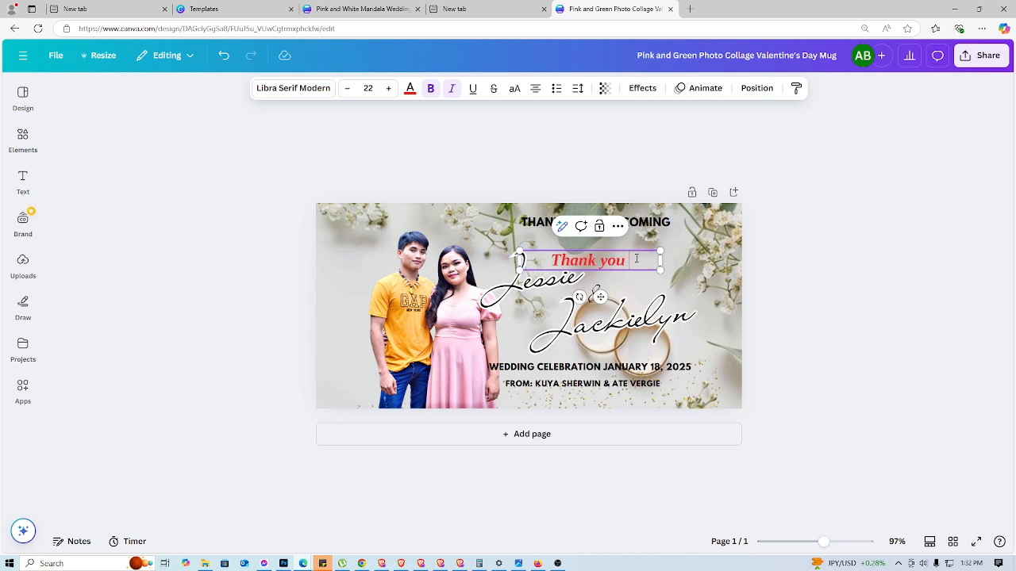
text( co)
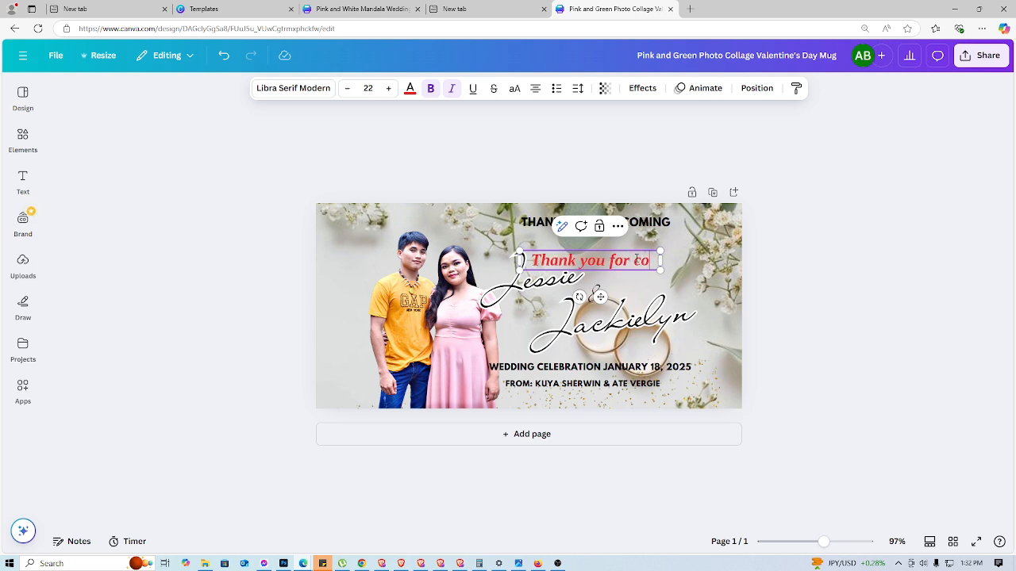
text(ming!)
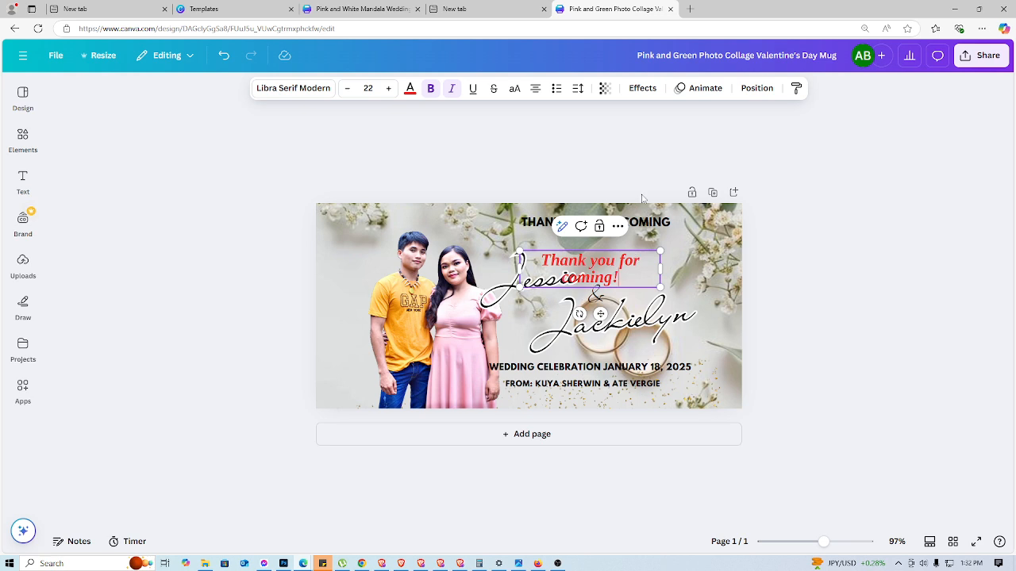
click(846, 271)
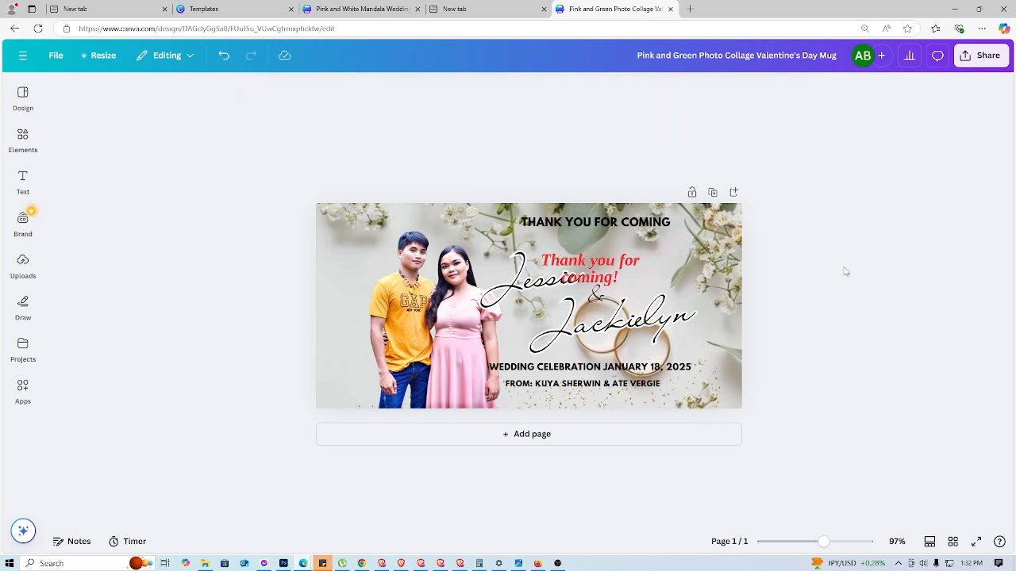
Step: Delete the black "THANK YOU FOR COMING" heading and move the red "Thank you for coming!" text up into its place
click(654, 228)
key(Delete)
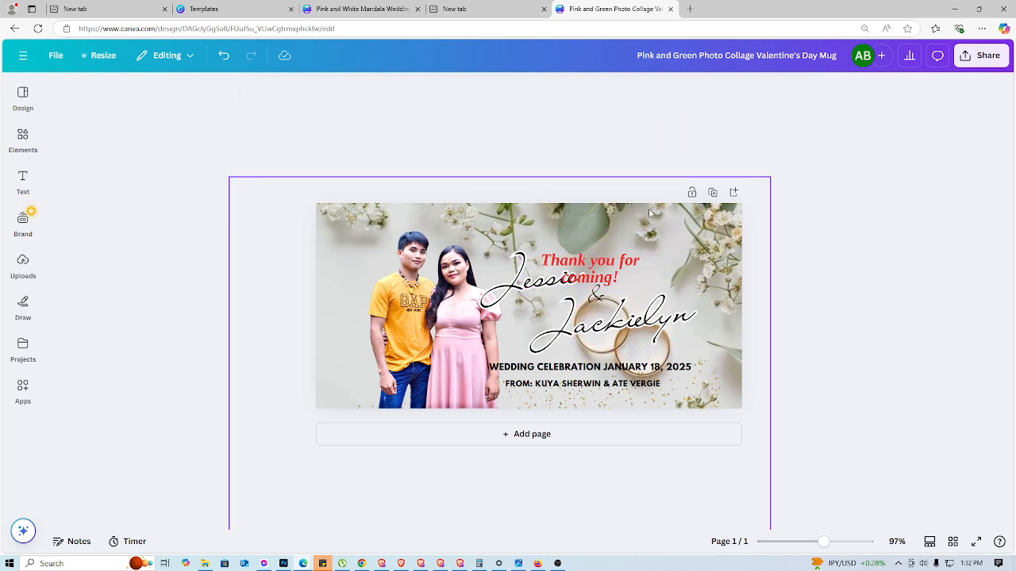
click(602, 281)
drag(602, 281, 600, 247)
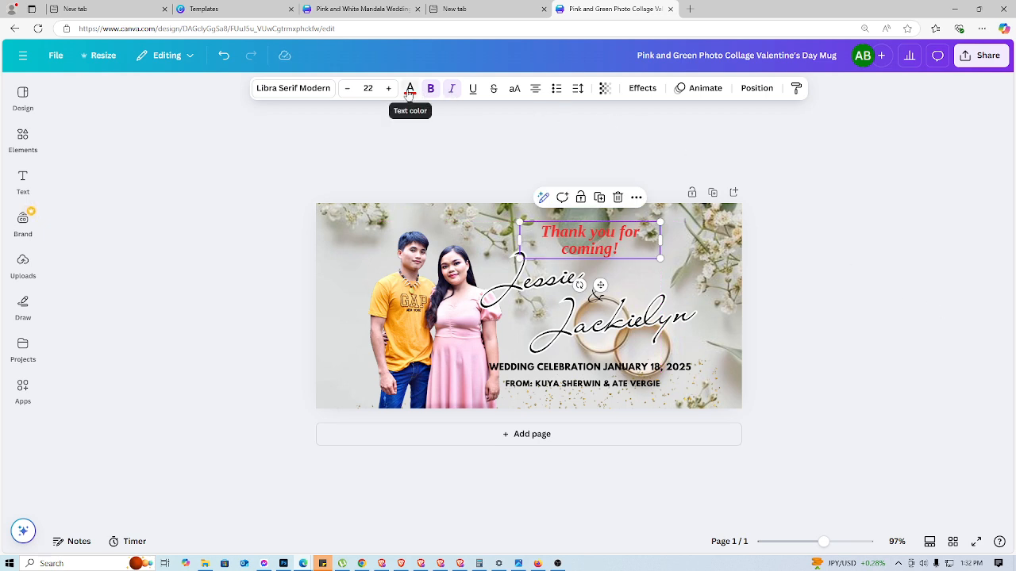
Step: Apply the Outline text effect in white to the red "Thank you for coming!" text
click(634, 91)
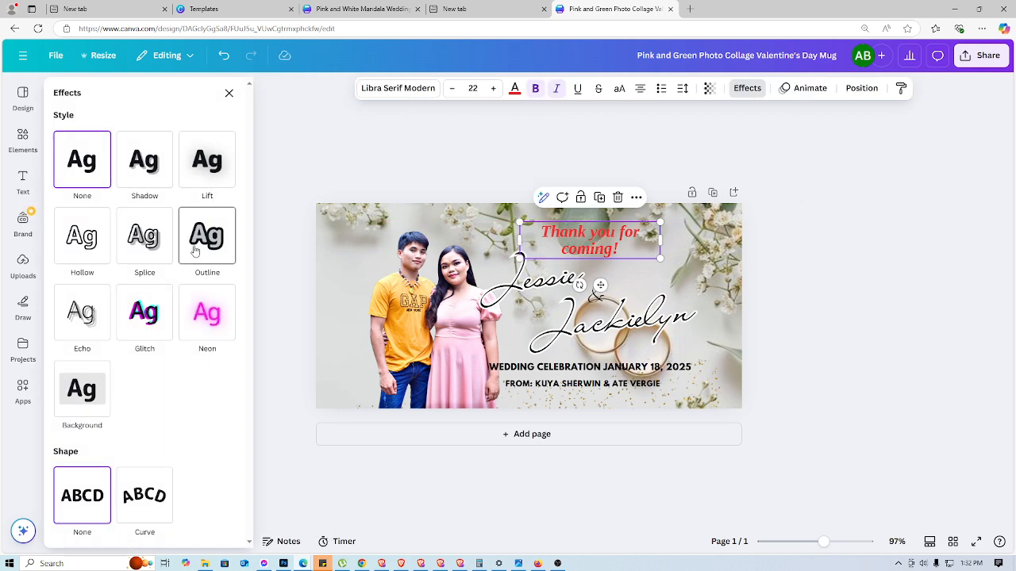
click(196, 247)
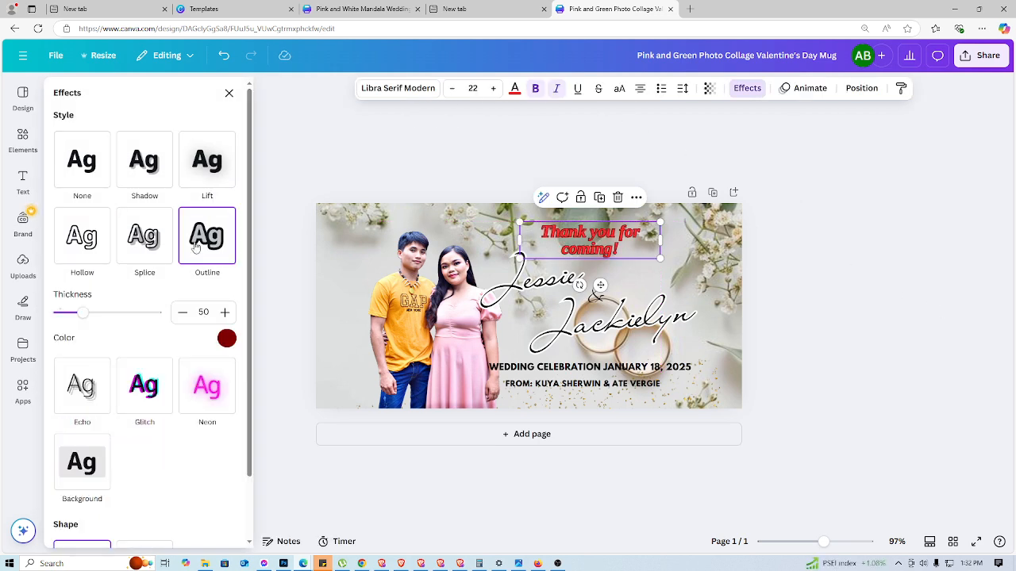
click(221, 341)
click(208, 268)
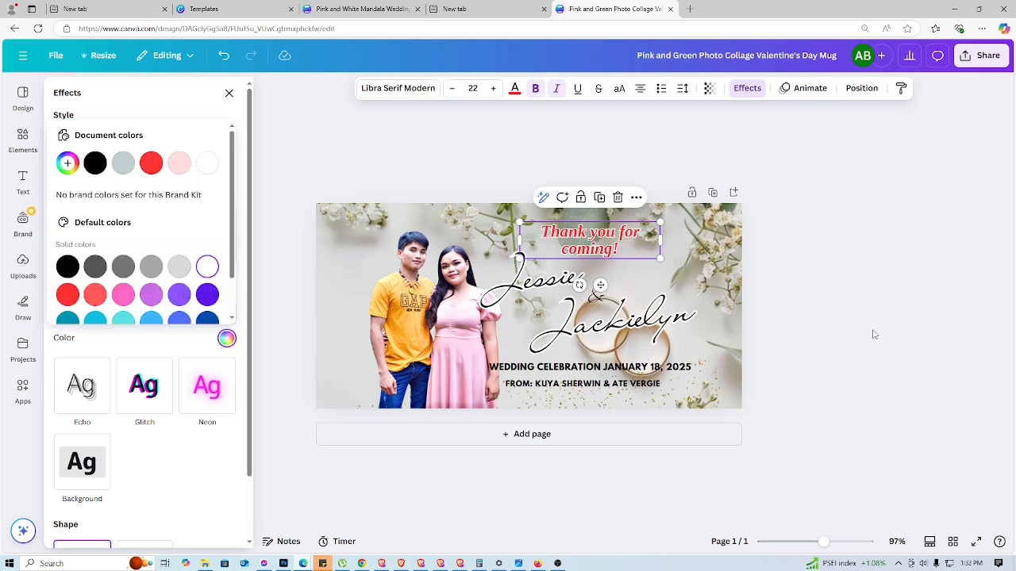
click(890, 331)
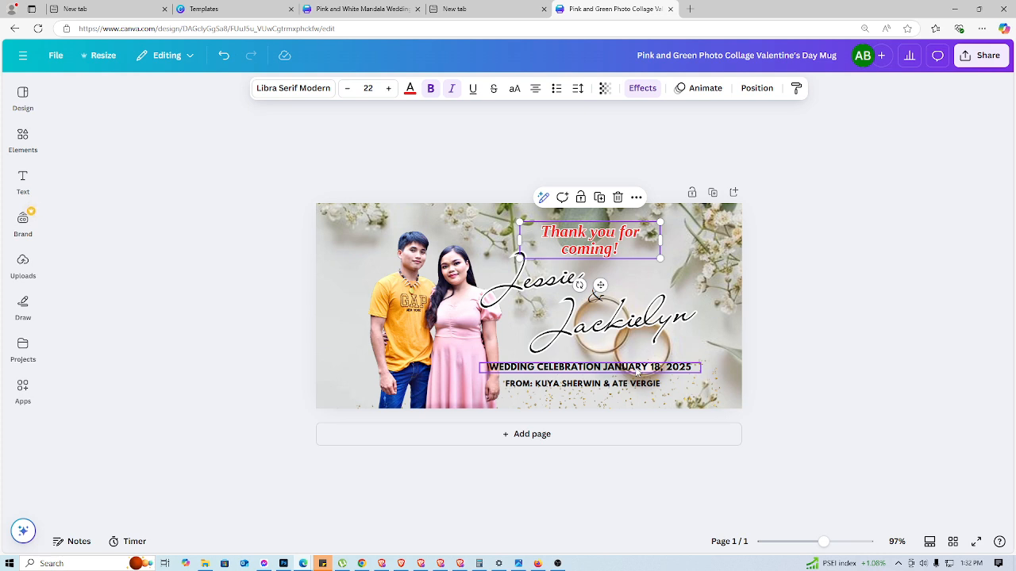
Step: Duplicate the red "Thank you for coming!" text slightly below the original and widen the copy on both sides to fit one line
click(638, 371)
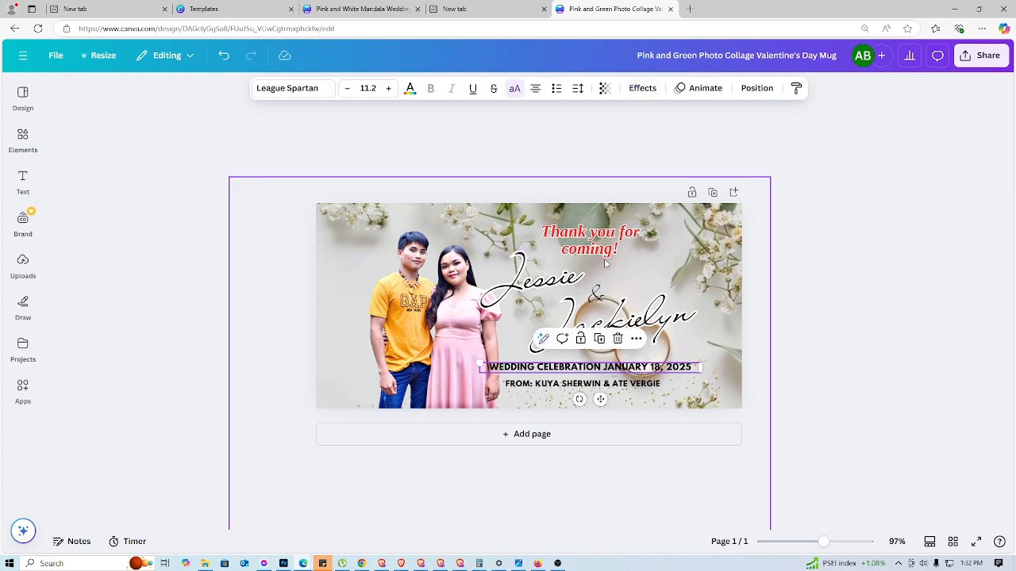
drag(605, 256, 604, 272)
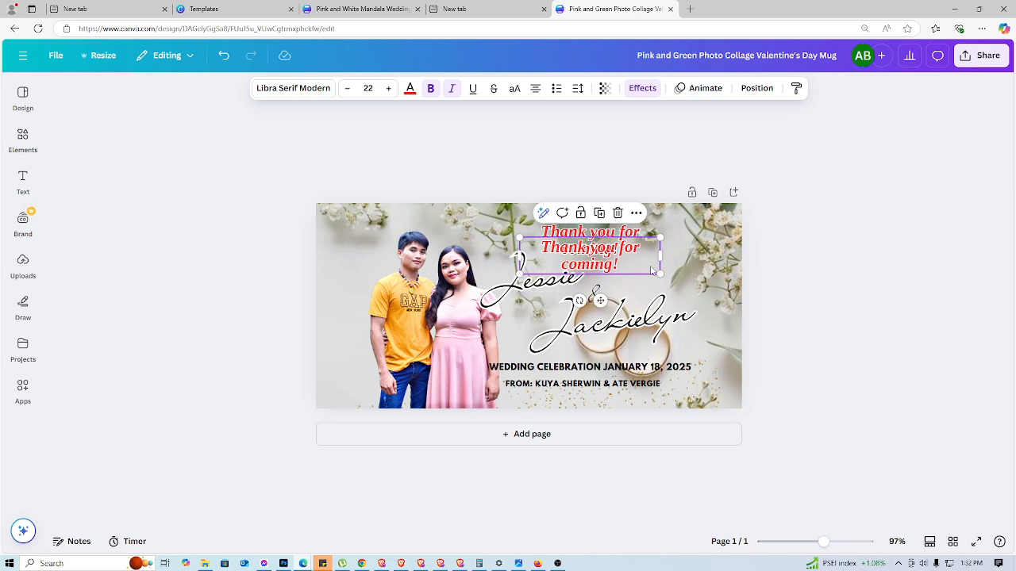
drag(660, 256, 694, 255)
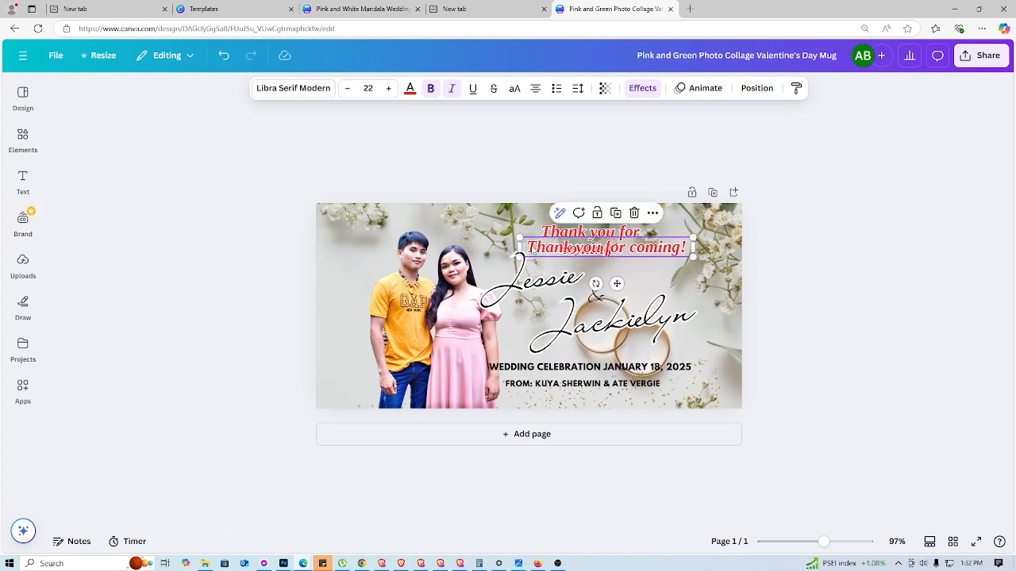
drag(517, 247, 486, 247)
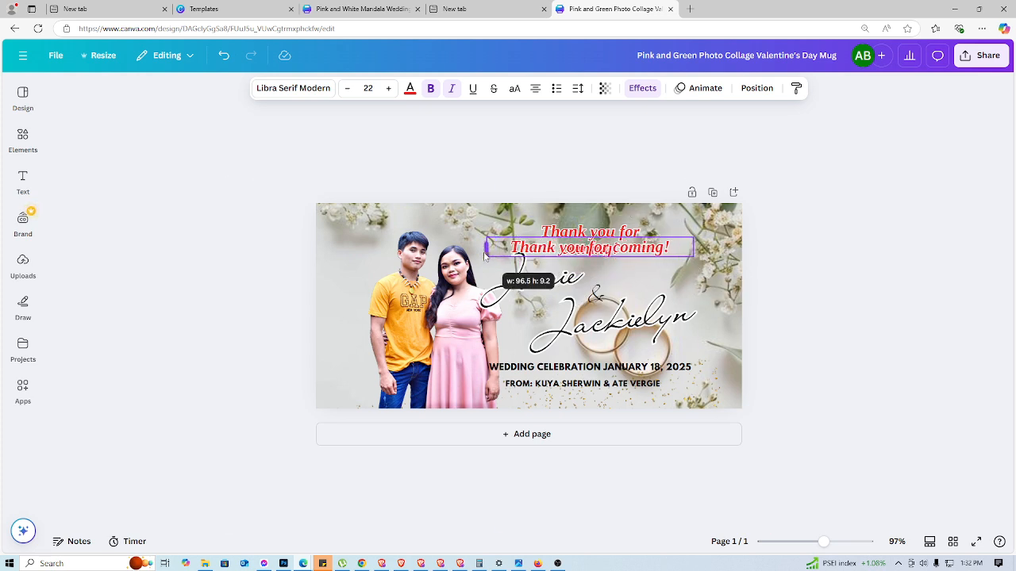
Step: Replace the duplicated red text with "Wedding Celebration" and "01.18.25" on a second line
double_click(577, 249)
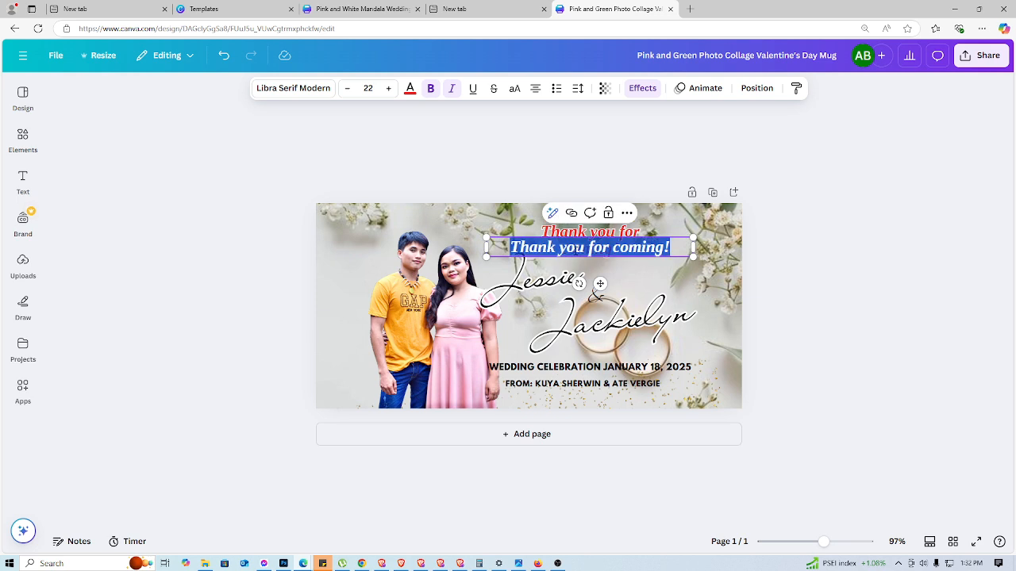
text(Weddi)
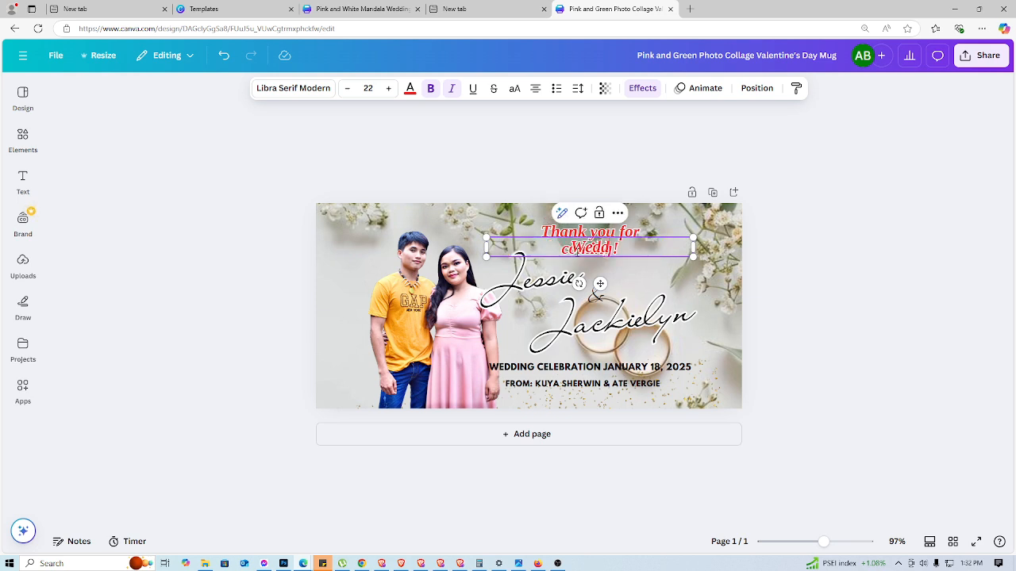
text(ng)
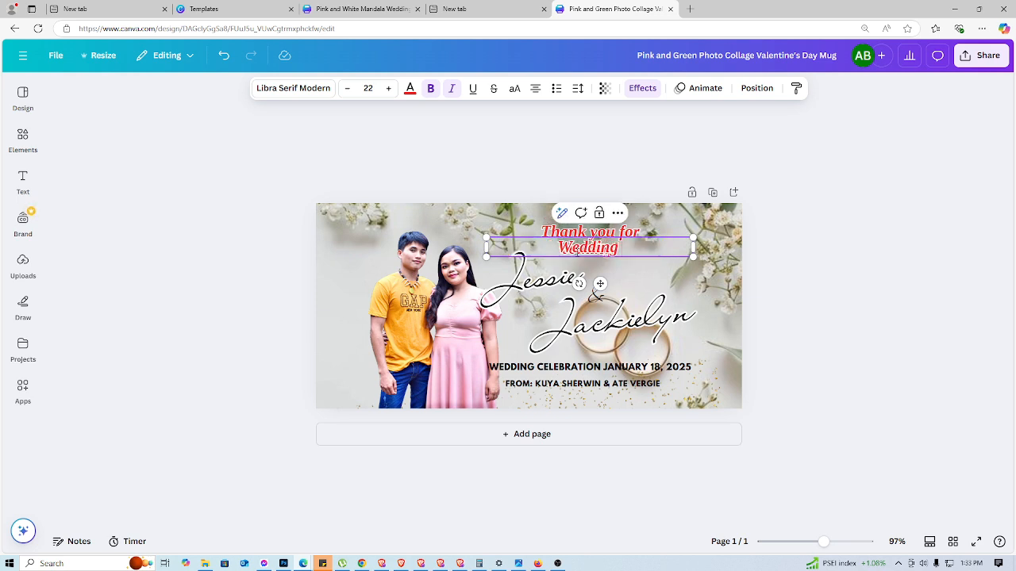
text( Celeb)
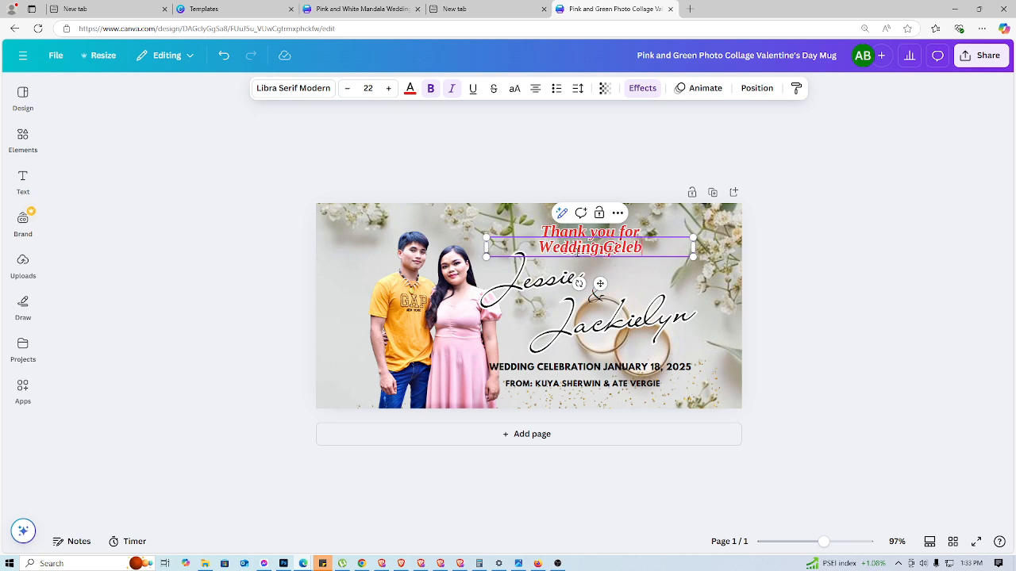
text(ration)
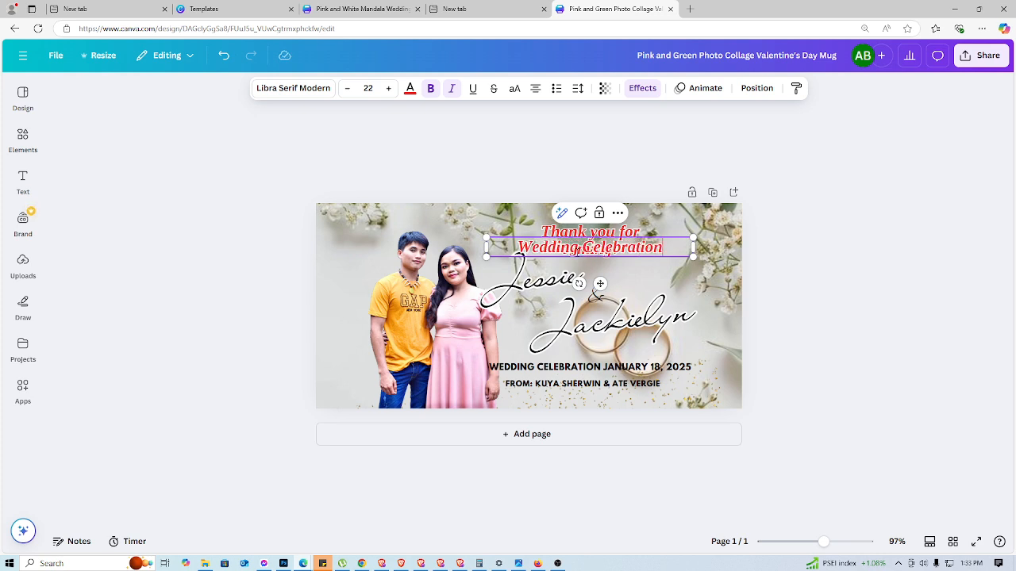
key(Return)
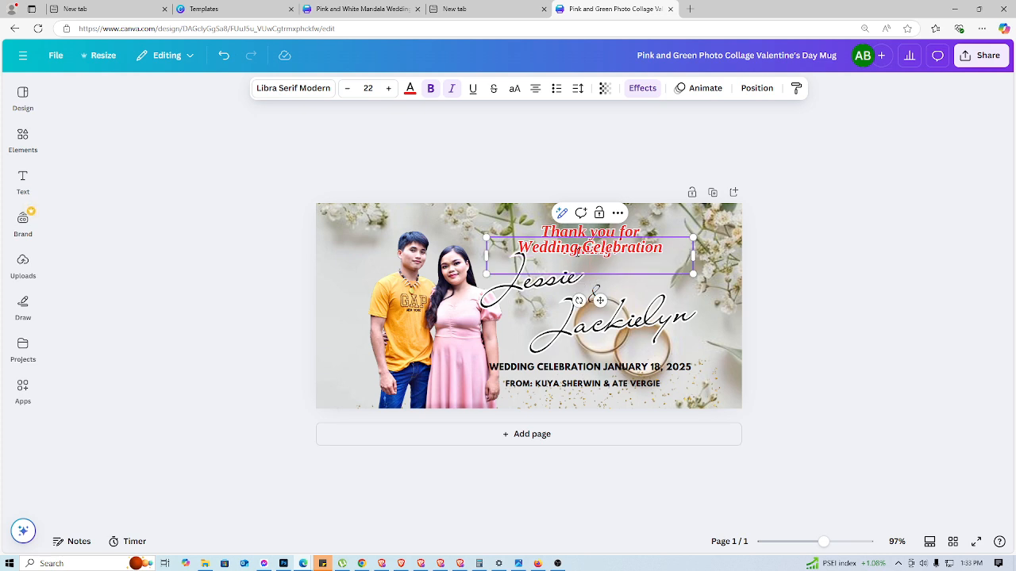
text(01.18.25)
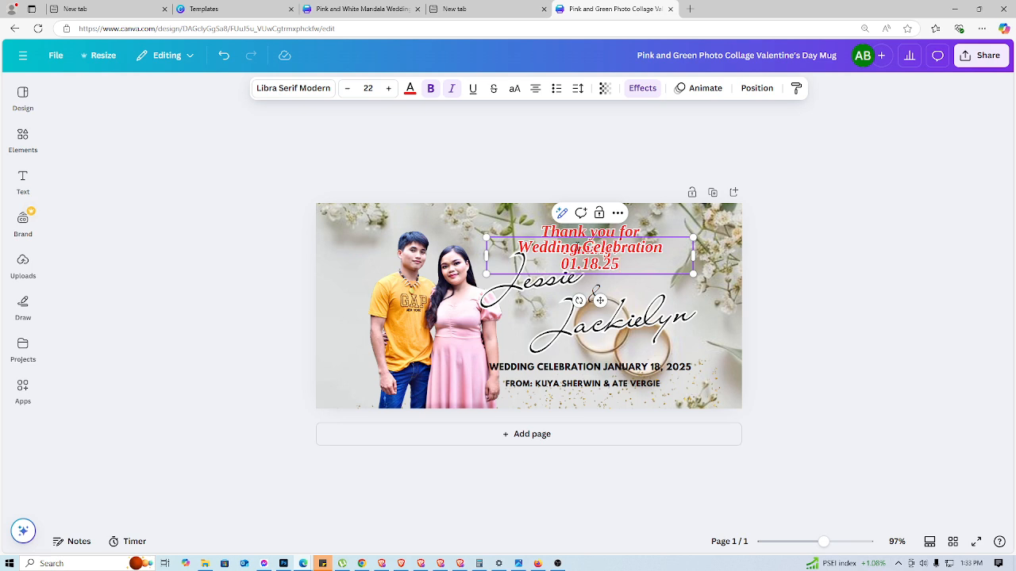
click(836, 304)
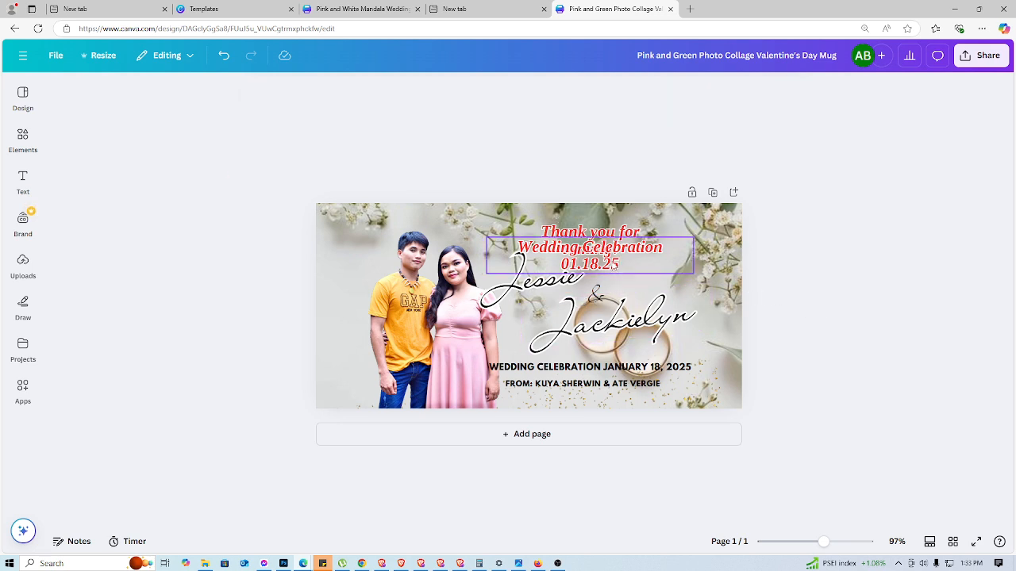
Step: Delete the black wedding date line, shift the black "FROM" line down, and put the red "Wedding Celebration 01.18.25" text above it
click(602, 373)
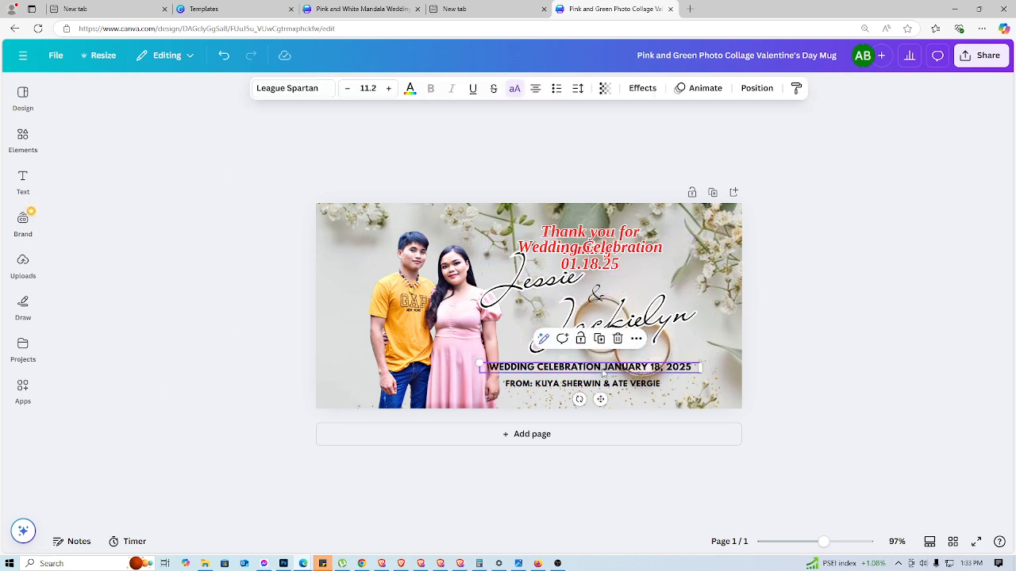
key(Delete)
drag(601, 382, 600, 396)
drag(601, 261, 600, 378)
click(829, 366)
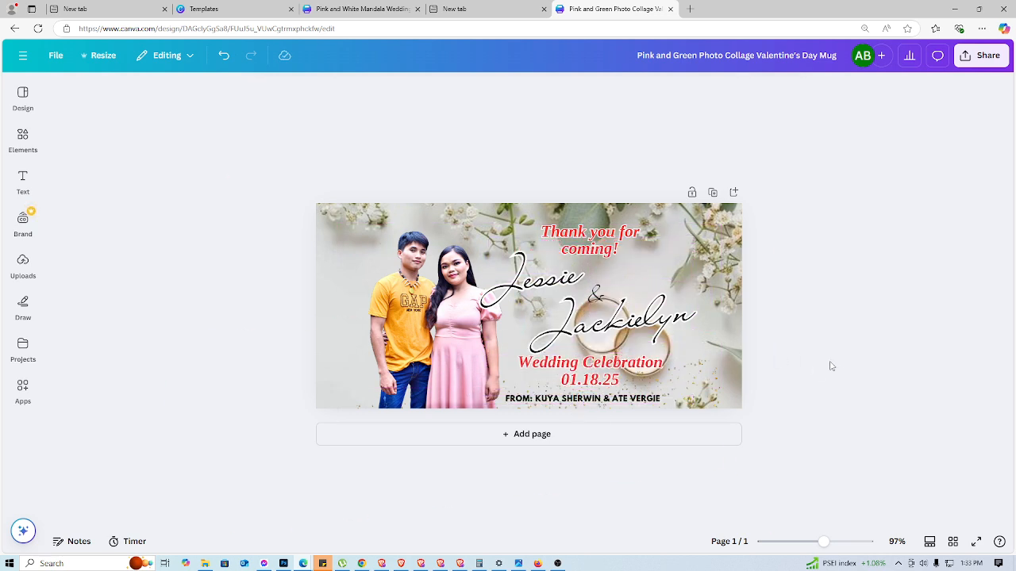
Step: Move the lower script name and the ampersand slightly up to leave space above the "Wedding Celebration" text
drag(616, 323, 603, 293)
click(893, 312)
click(828, 329)
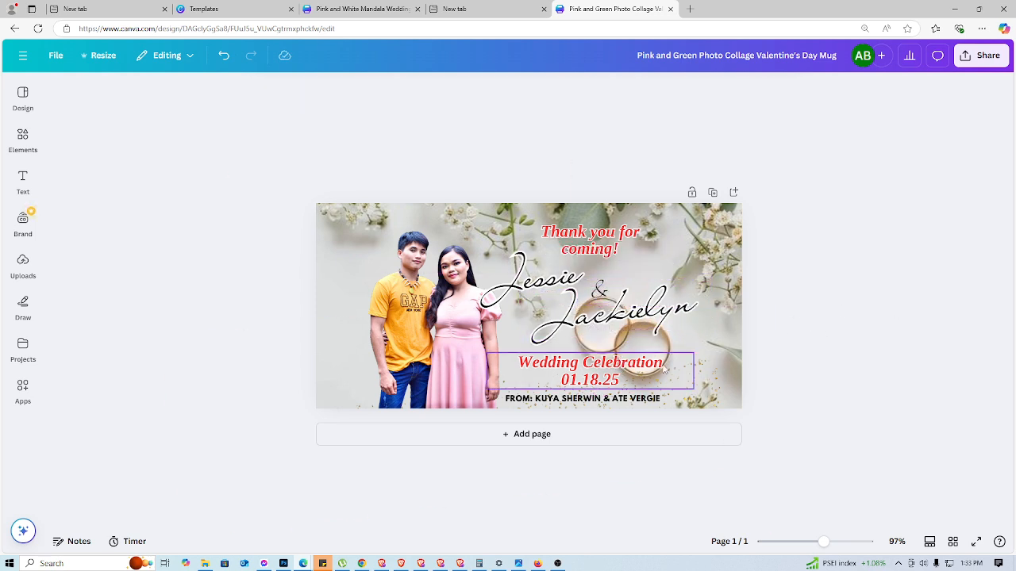
Step: Duplicate the red "Thank you for coming!" text and replace the copy's wording with "From: Kuya" and the first sender's name
click(597, 399)
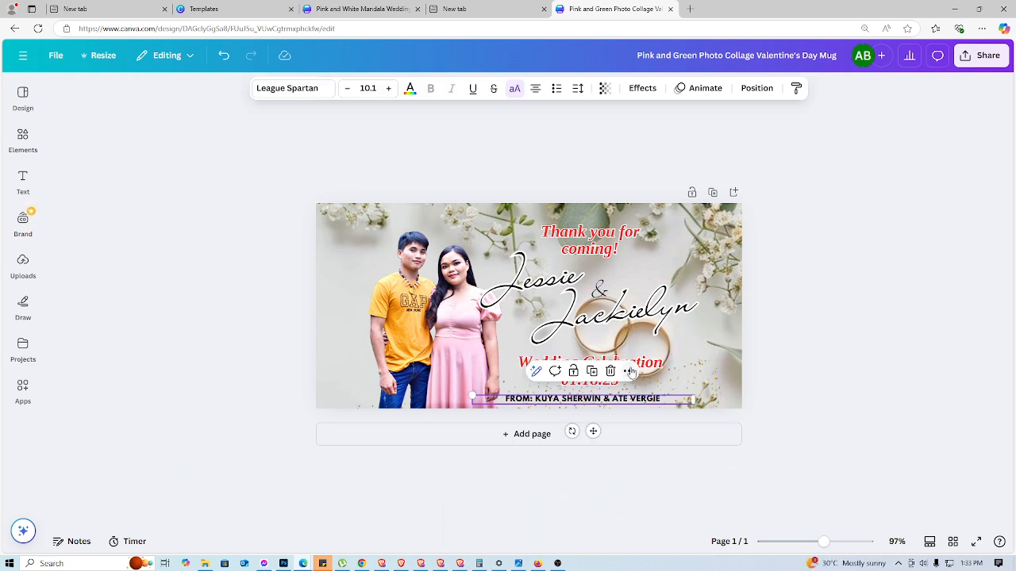
drag(600, 251, 594, 236)
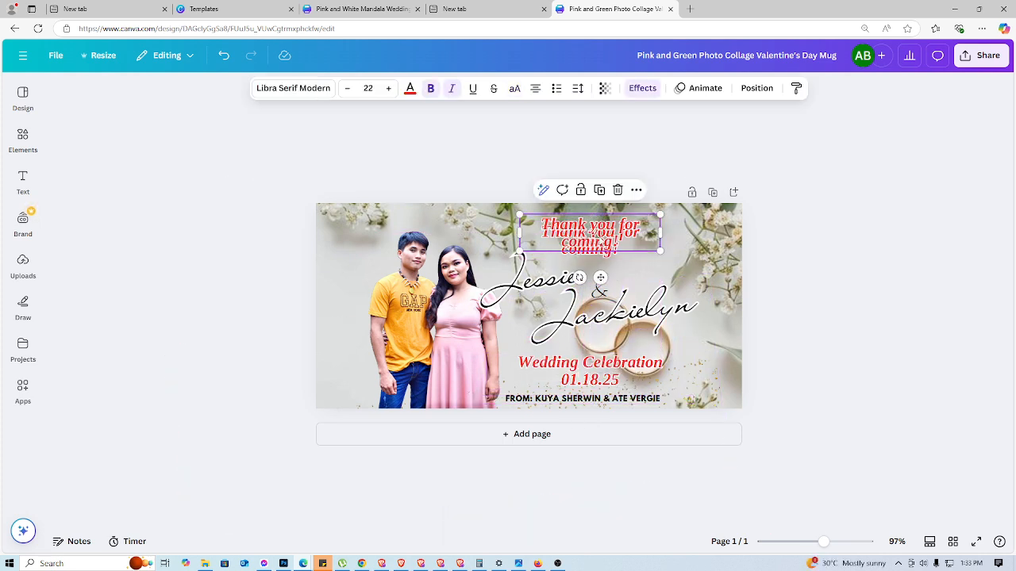
double_click(593, 237)
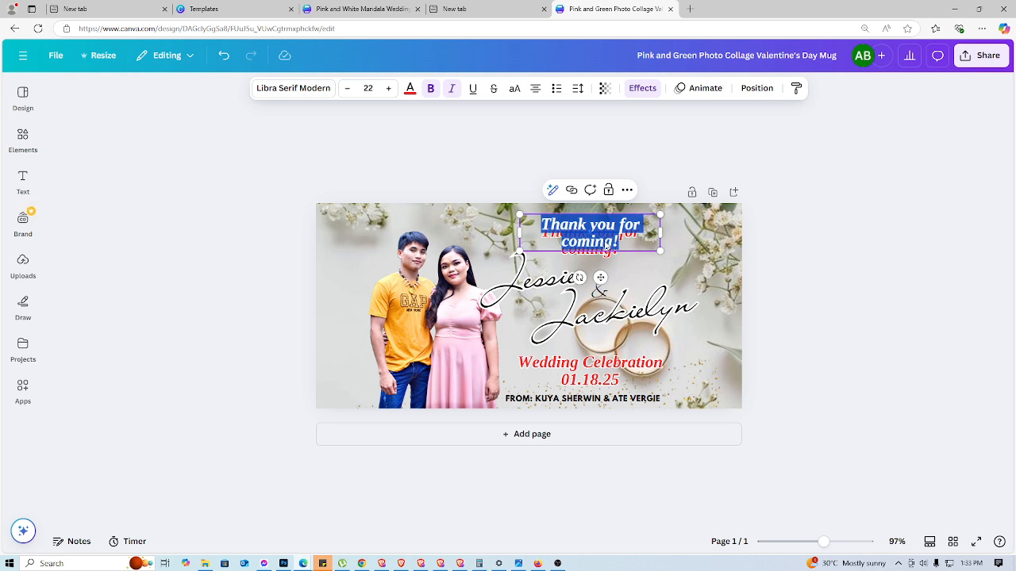
text(From)
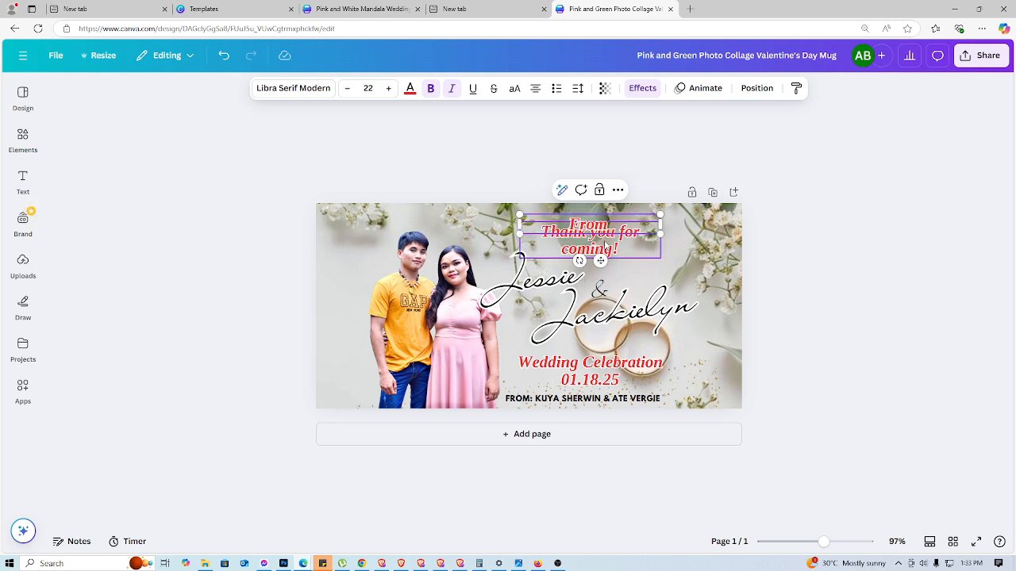
key(BackSpace)
text(: Kuya)
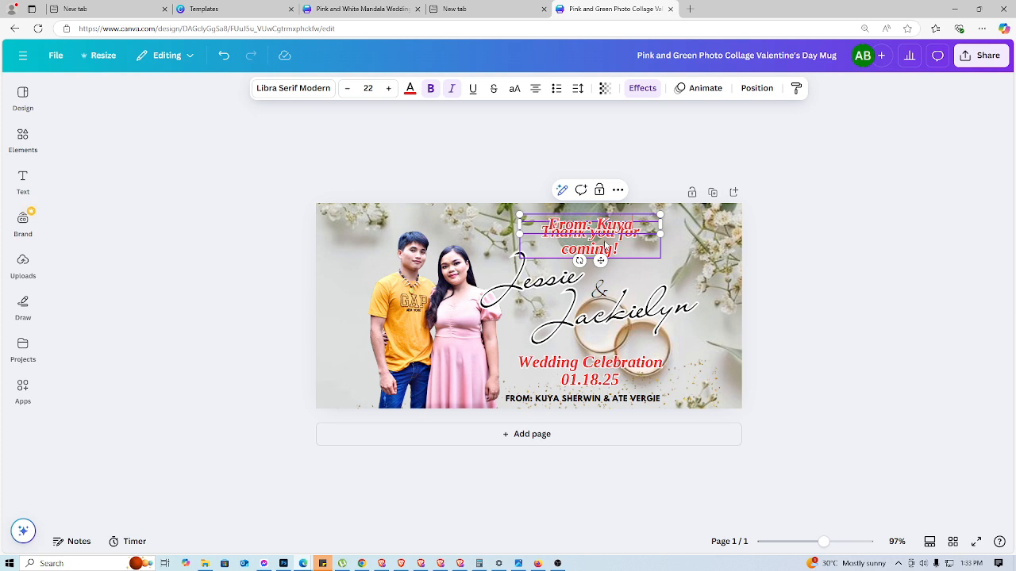
text( Sherwin)
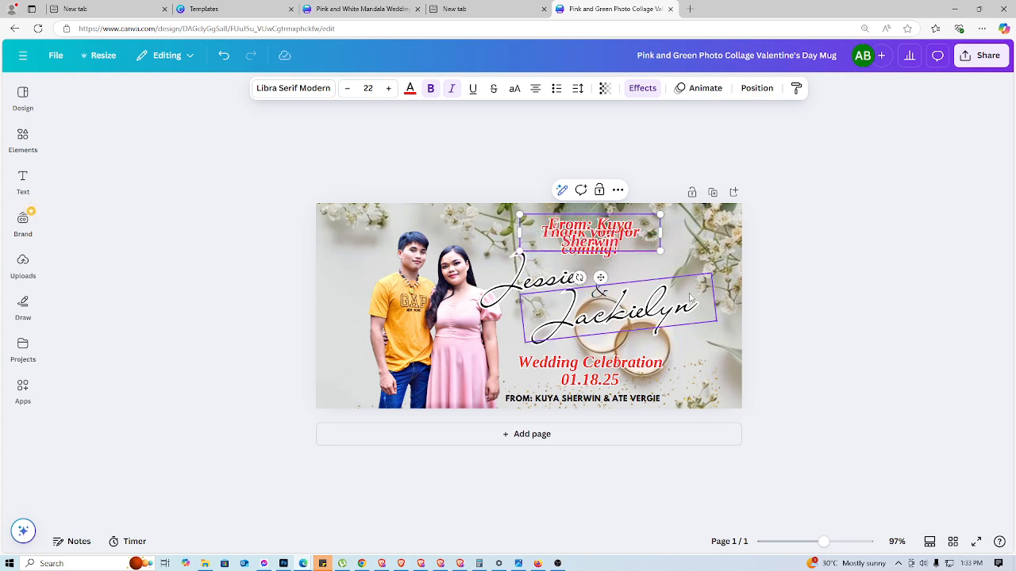
Step: Widen the red "From:" text box on both sides and add "& Ate" with the second sender's name
drag(661, 235, 665, 236)
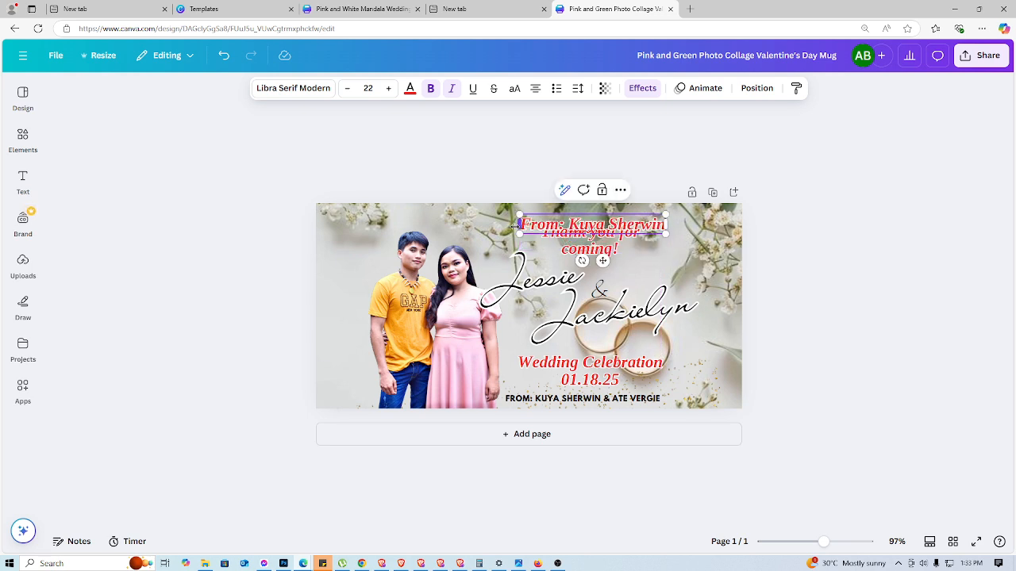
drag(516, 225, 493, 227)
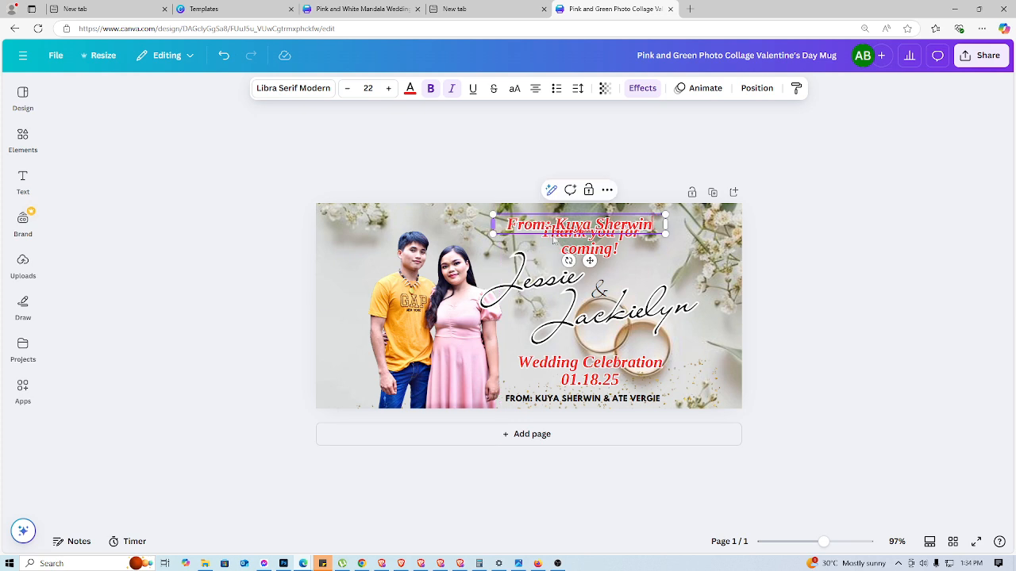
drag(665, 224, 685, 226)
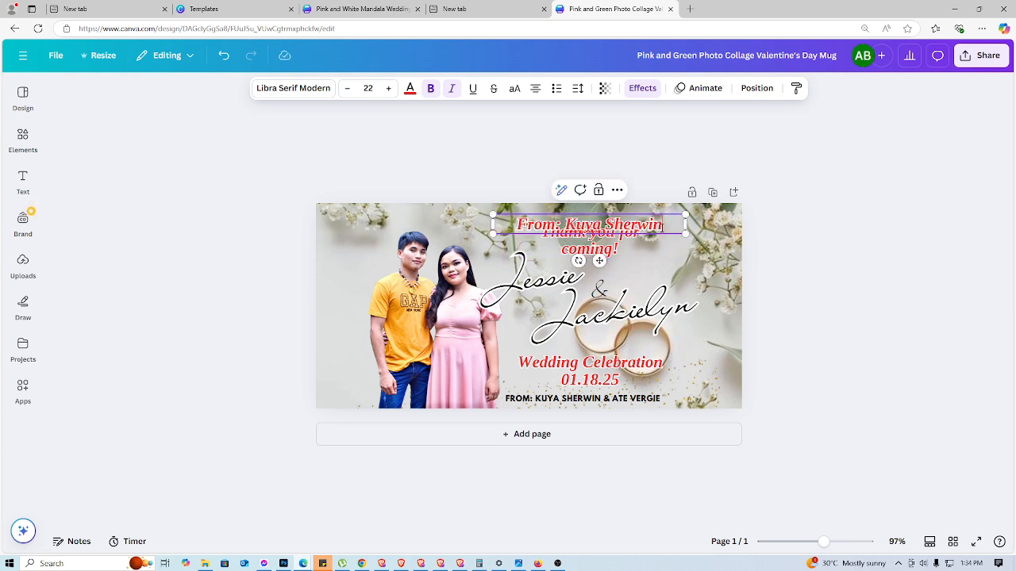
text(&)
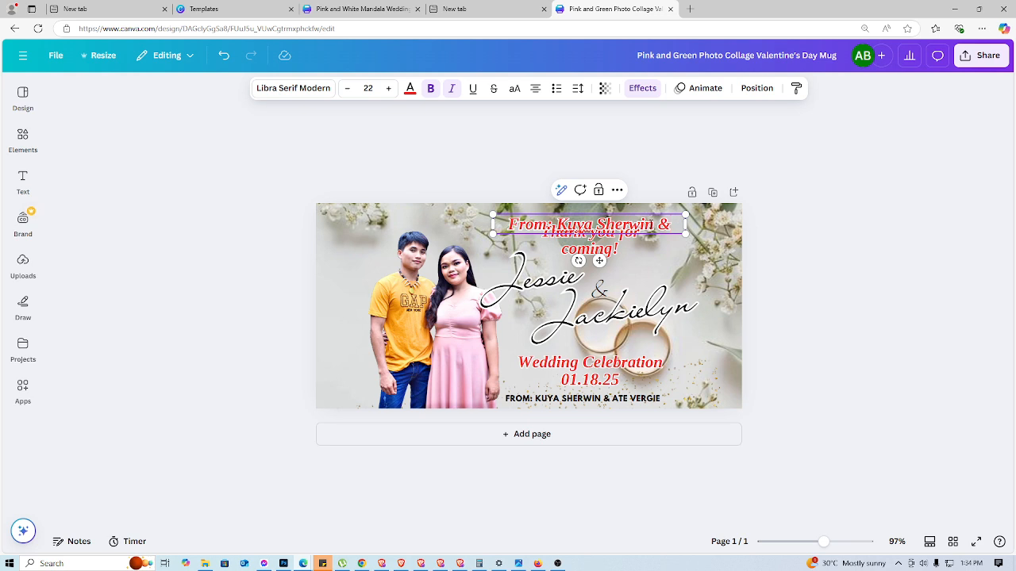
text( Ate)
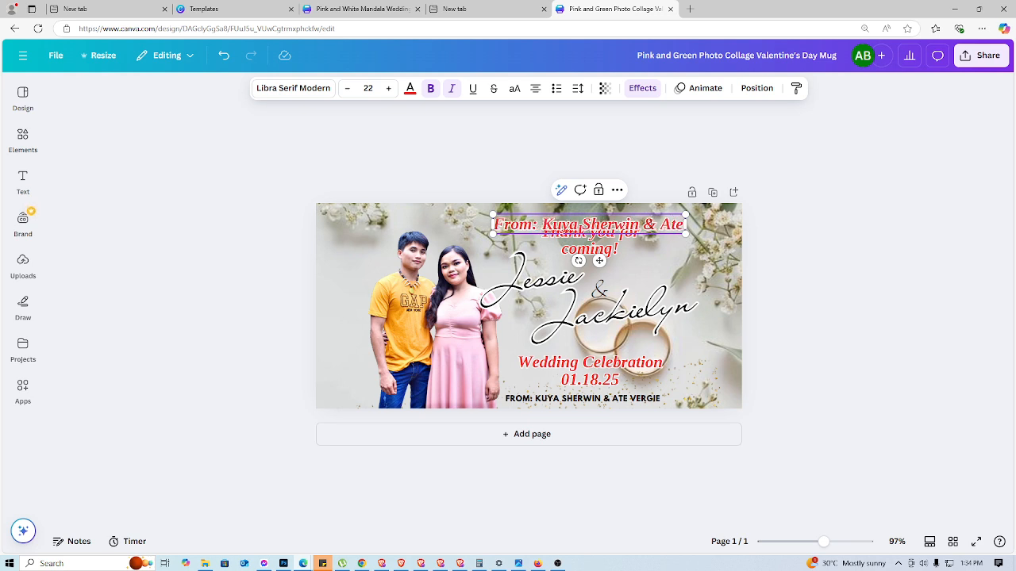
text( Vergie)
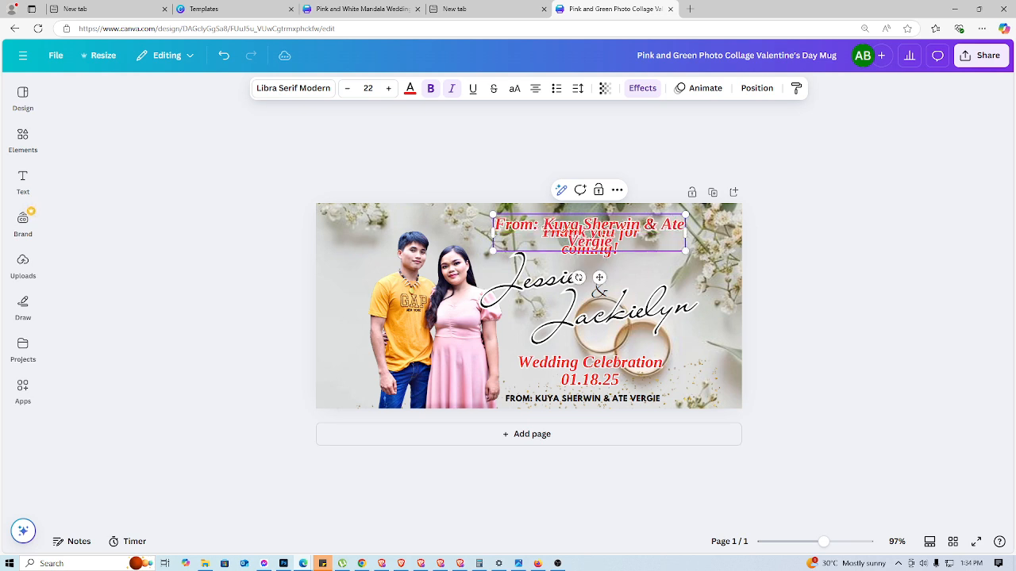
click(798, 203)
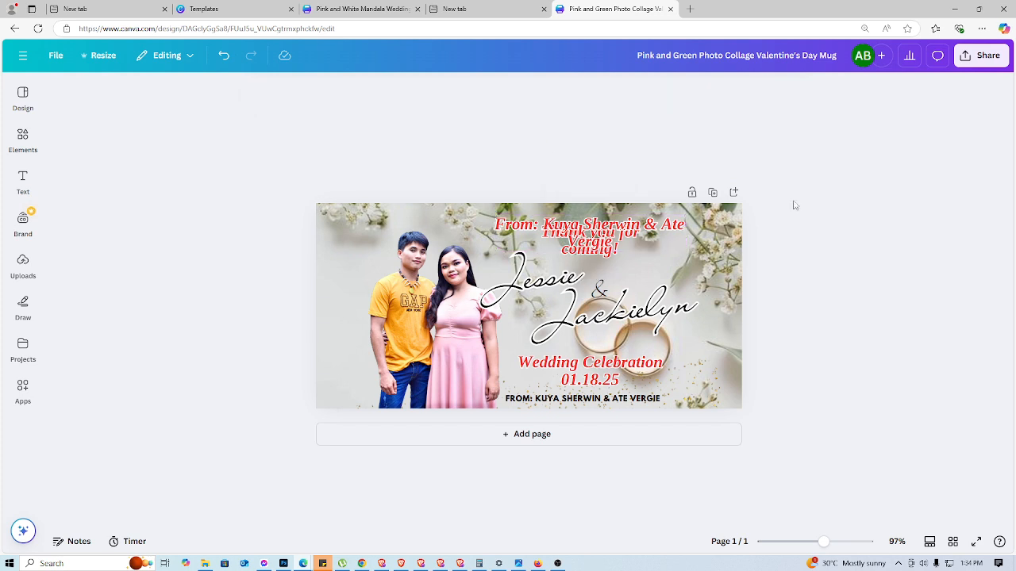
Step: Reduce the font size of the red "From:" text until it fits on one line
click(673, 227)
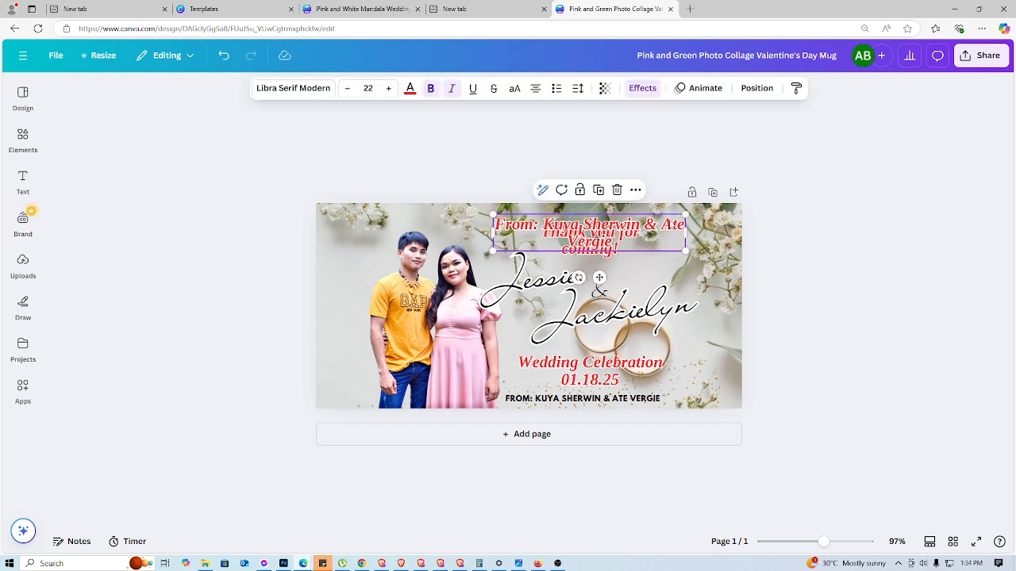
click(346, 92)
click(346, 92)
click(347, 88)
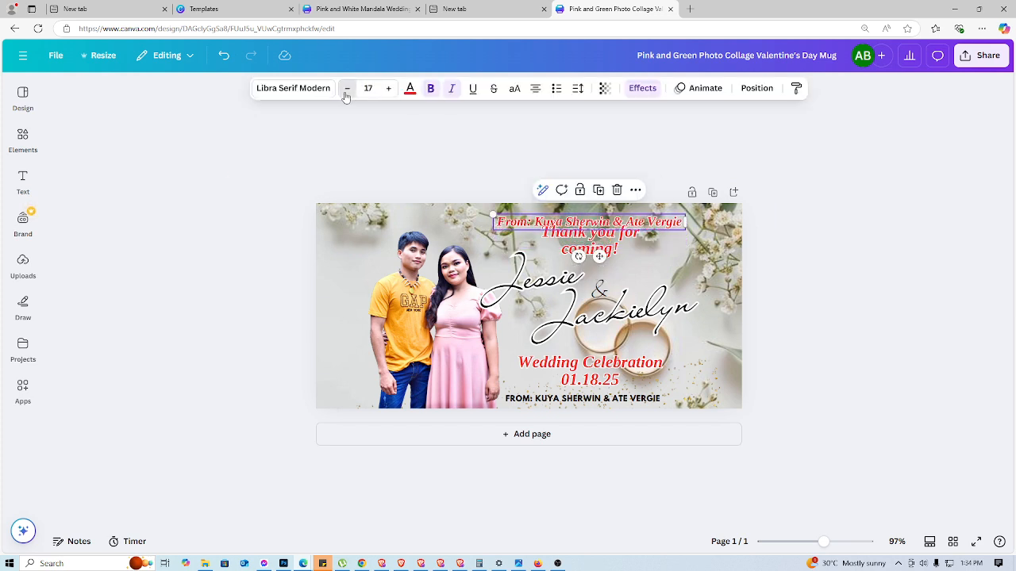
click(347, 88)
click(808, 316)
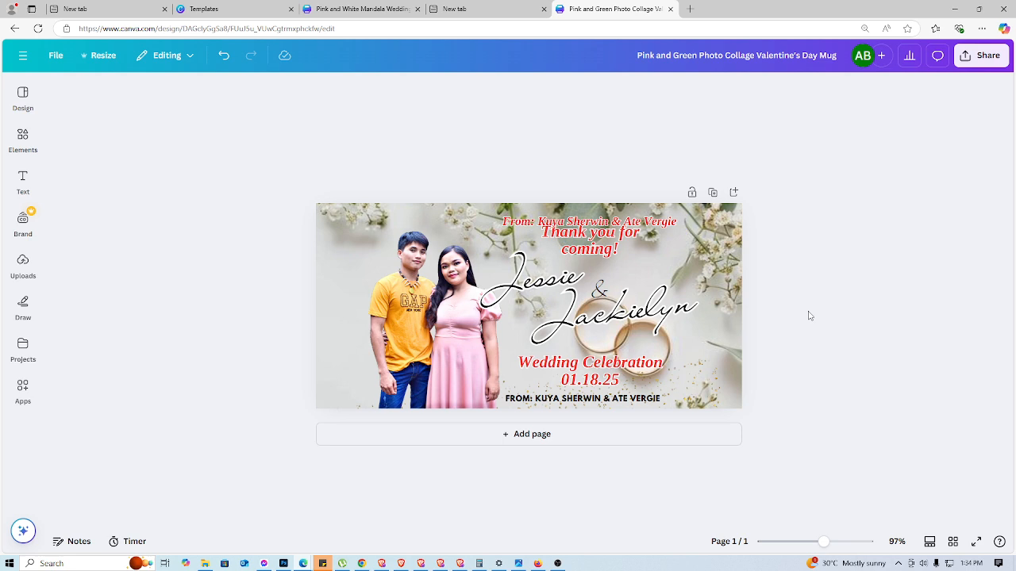
Step: Replace the black "FROM" line with the red "From:" text and nudge the "Wedding Celebration 01.18.25" text slightly up
click(644, 401)
key(Delete)
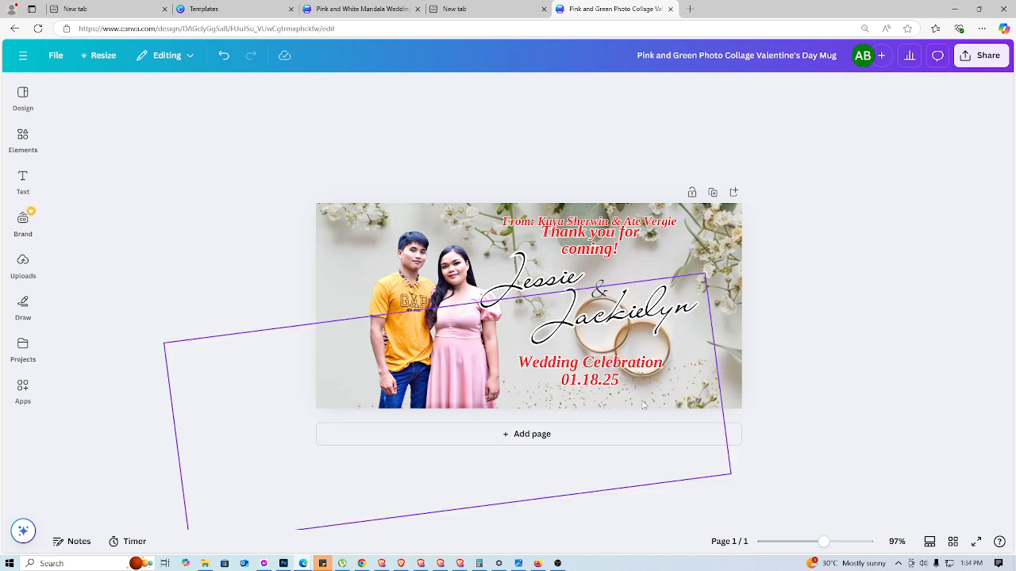
drag(663, 228, 660, 397)
click(878, 426)
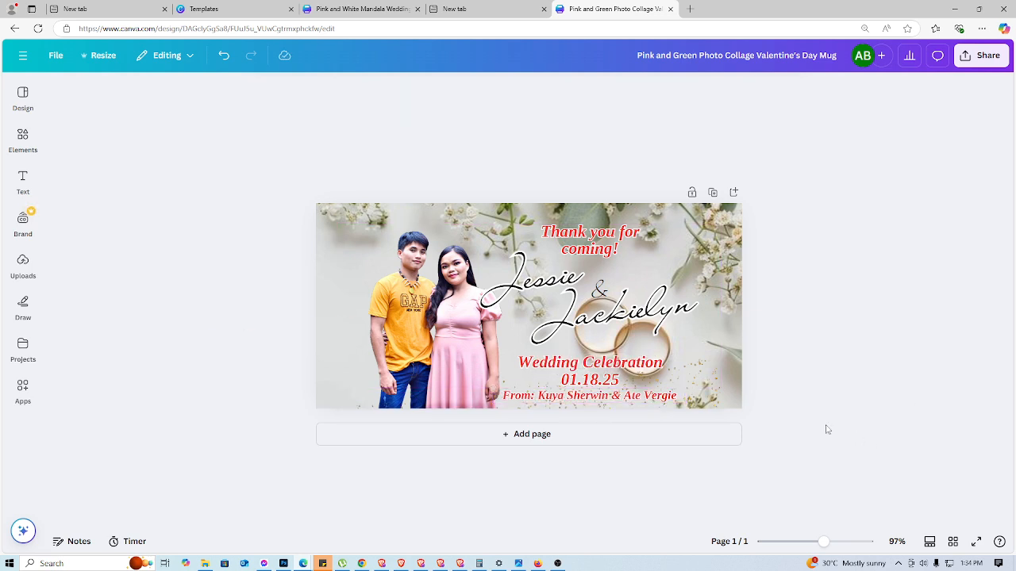
click(608, 377)
drag(606, 376, 608, 375)
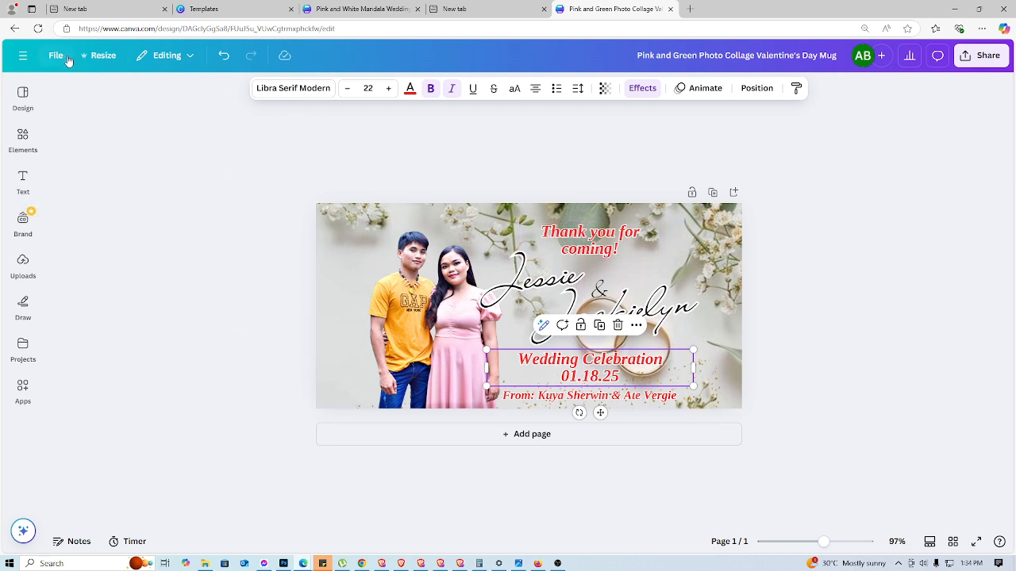
Step: Check the mug design's custom size in inches in the resize options, then close them without resizing and deselect the text
click(98, 57)
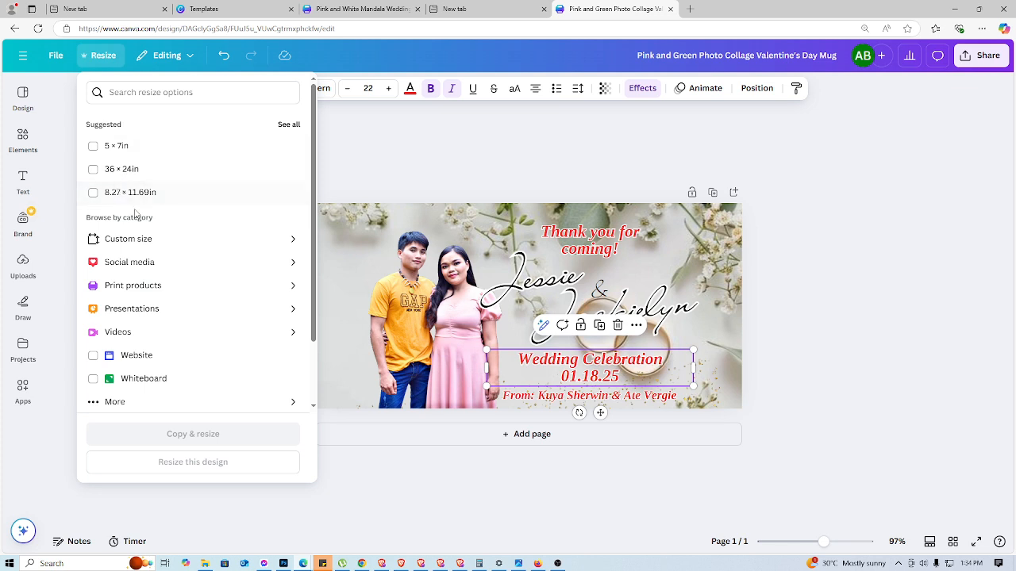
click(166, 242)
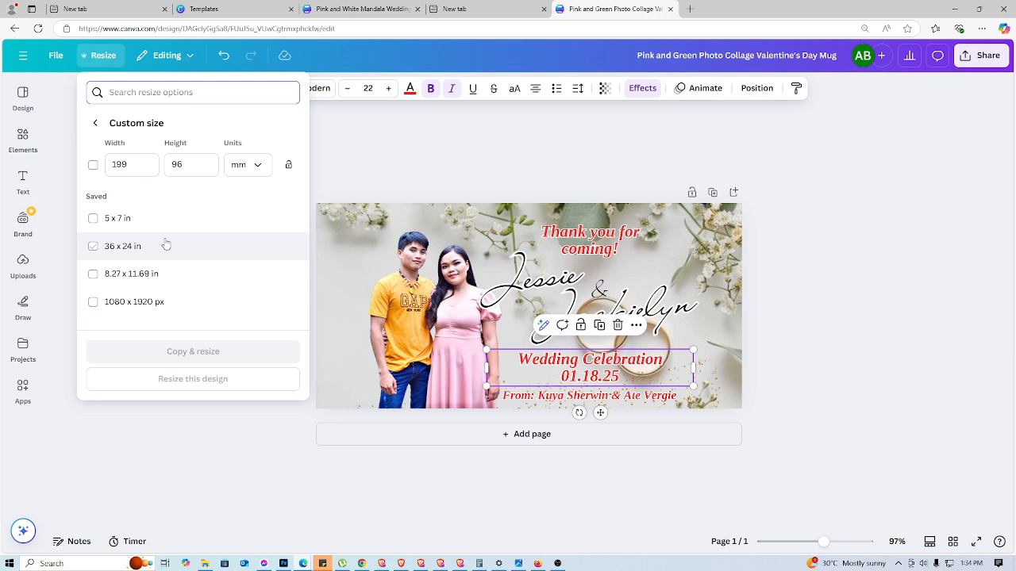
click(260, 167)
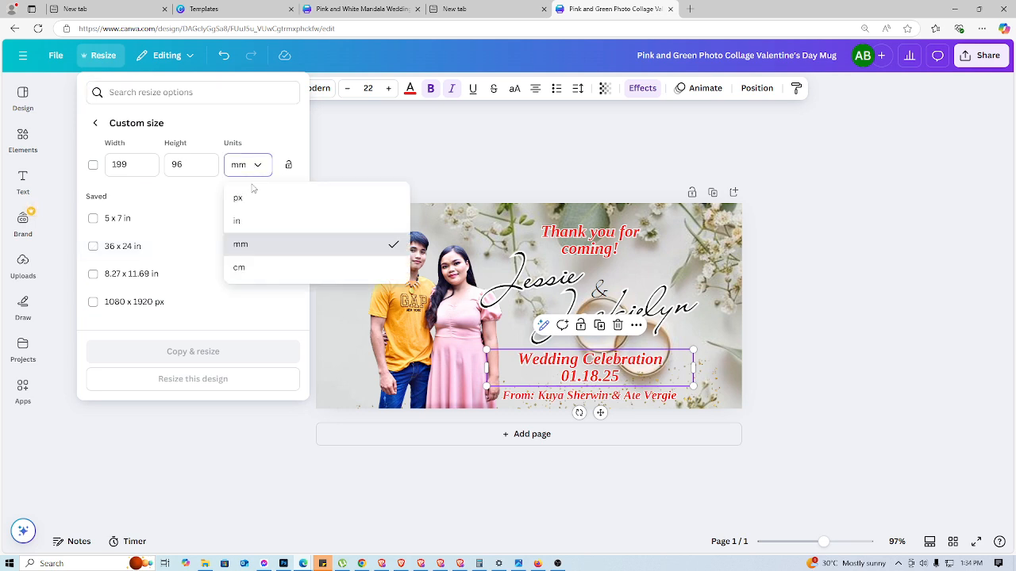
click(242, 221)
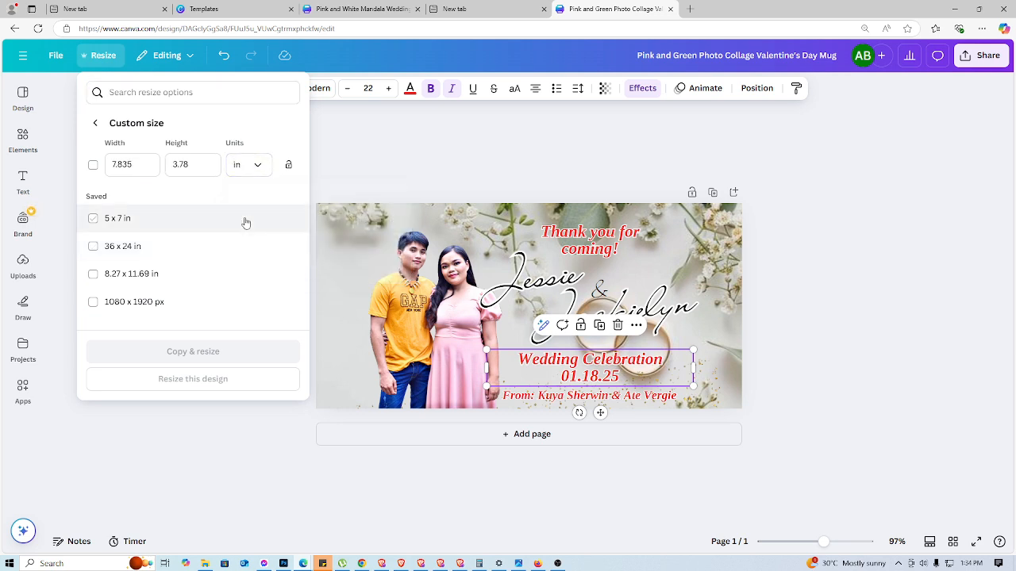
click(913, 227)
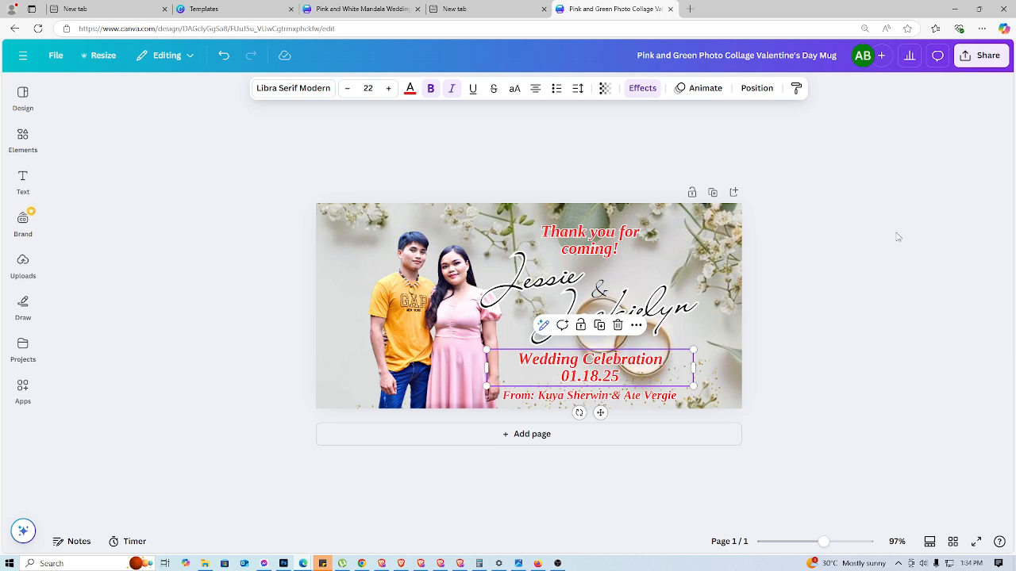
click(897, 236)
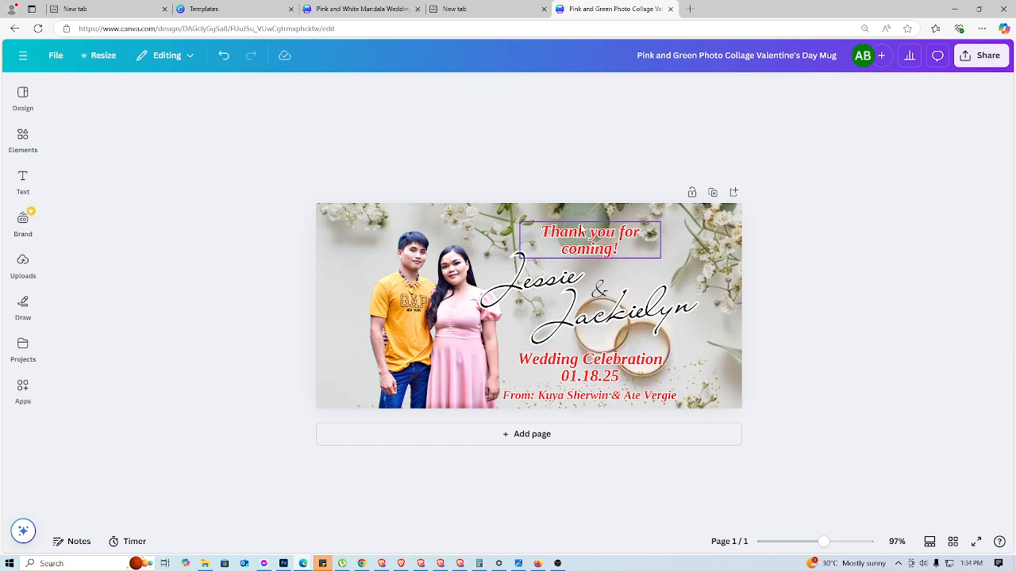
Step: Return to the wedding invitation template search and browse the designs similar to the Pink and White Mandala Wedding Invitation
click(375, 9)
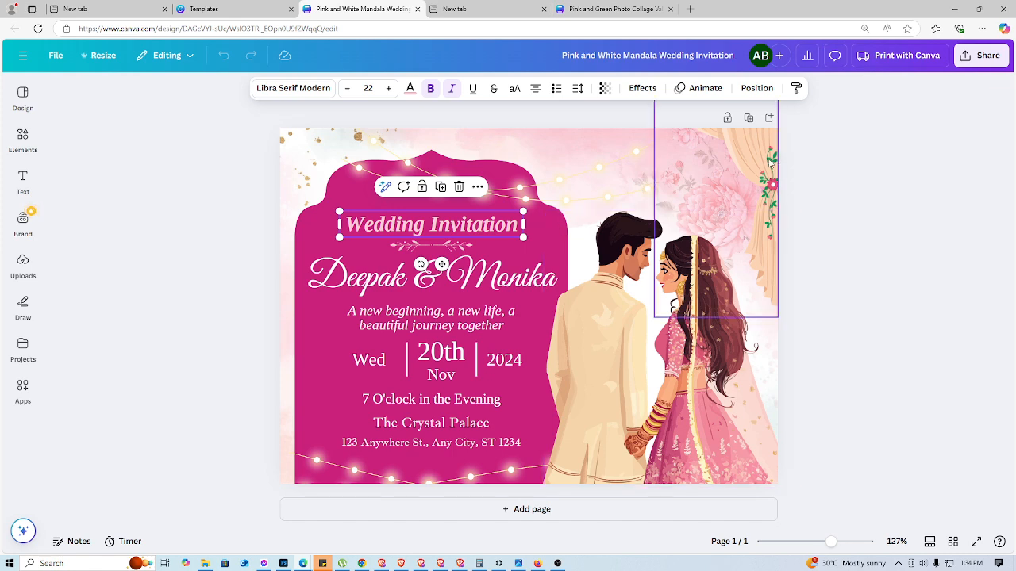
click(252, 9)
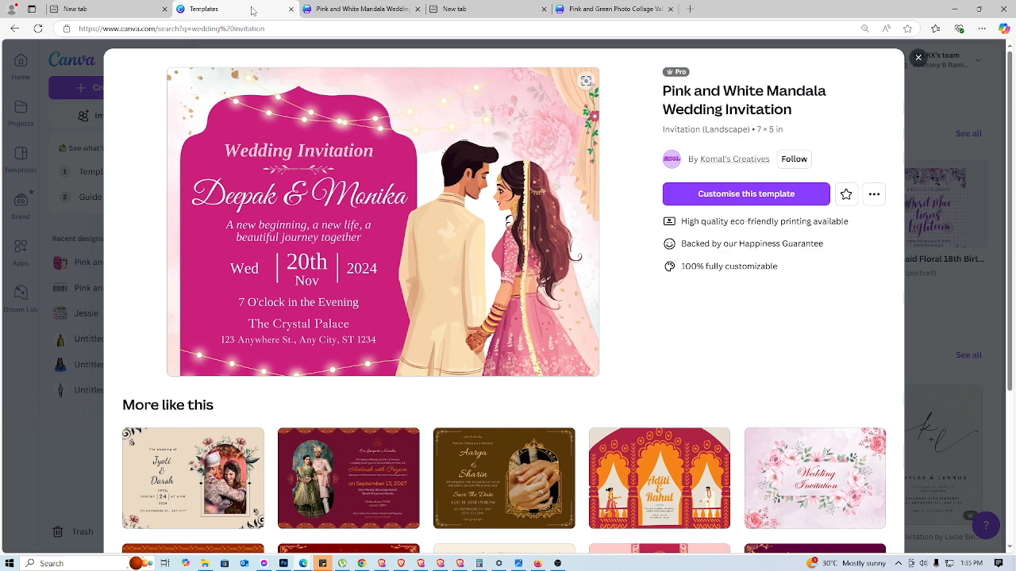
scroll(496, 236, down, 3)
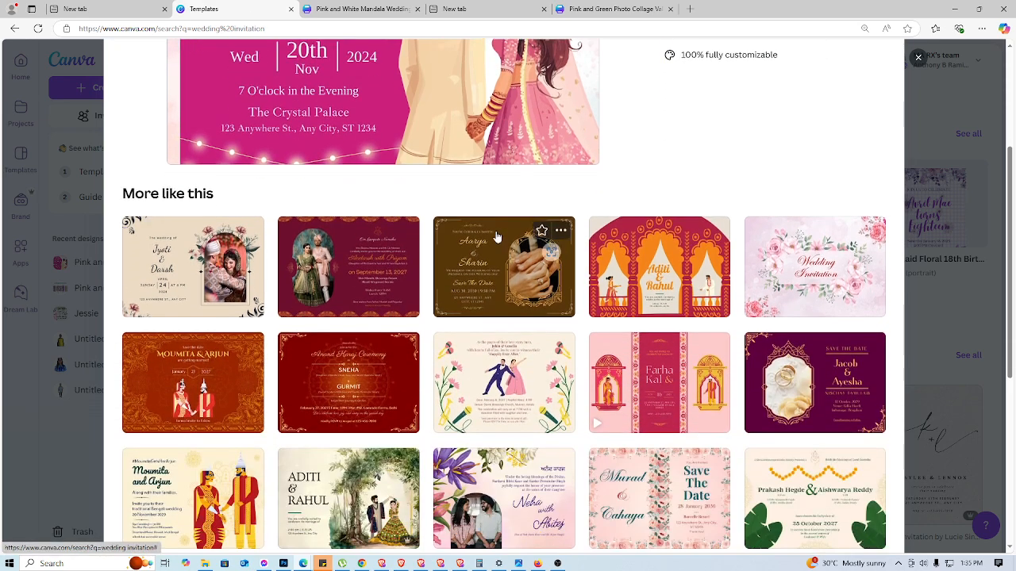
scroll(469, 223, down, 2)
scroll(469, 224, down, 2)
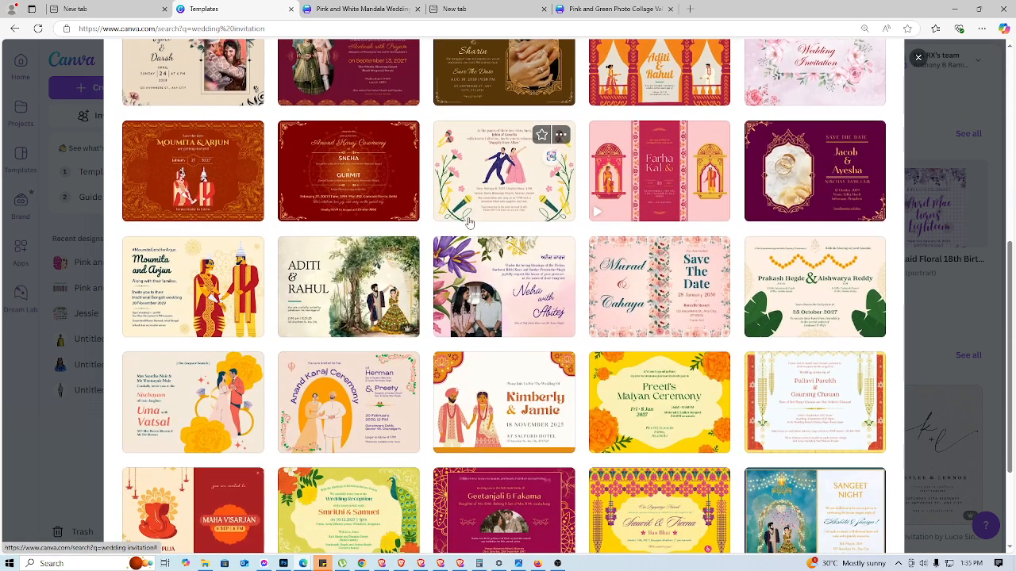
scroll(469, 223, down, 1)
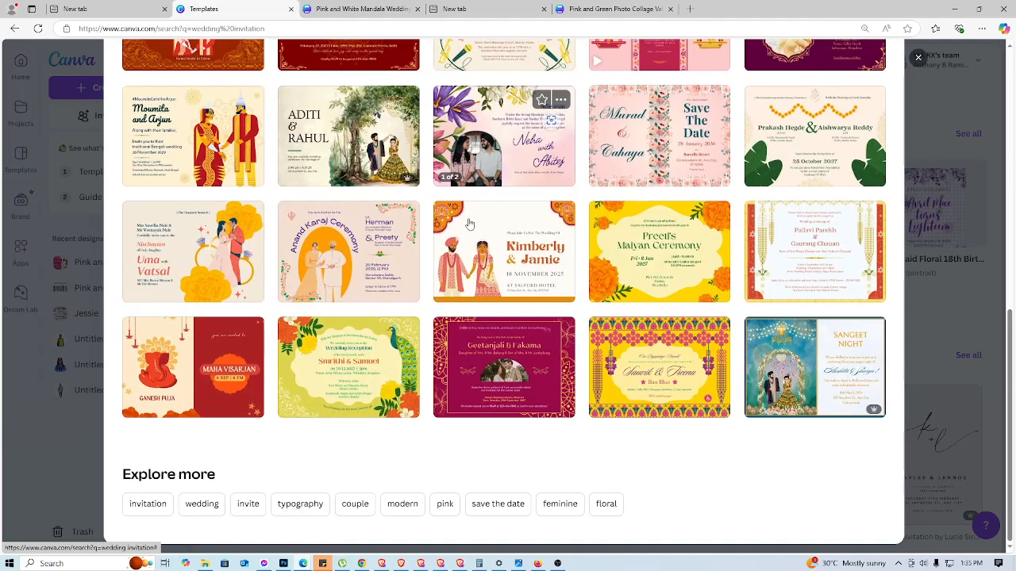
scroll(468, 224, up, 2)
scroll(454, 220, up, 3)
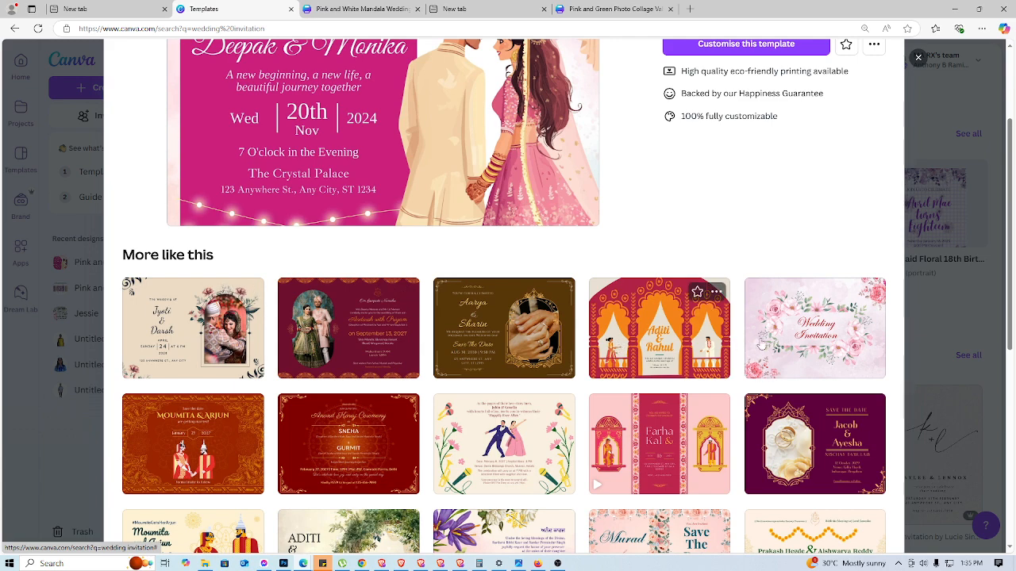
Step: Preview the Pink Floral Watercolor Indian Wedding Invitation template and look through its similar designs
click(779, 344)
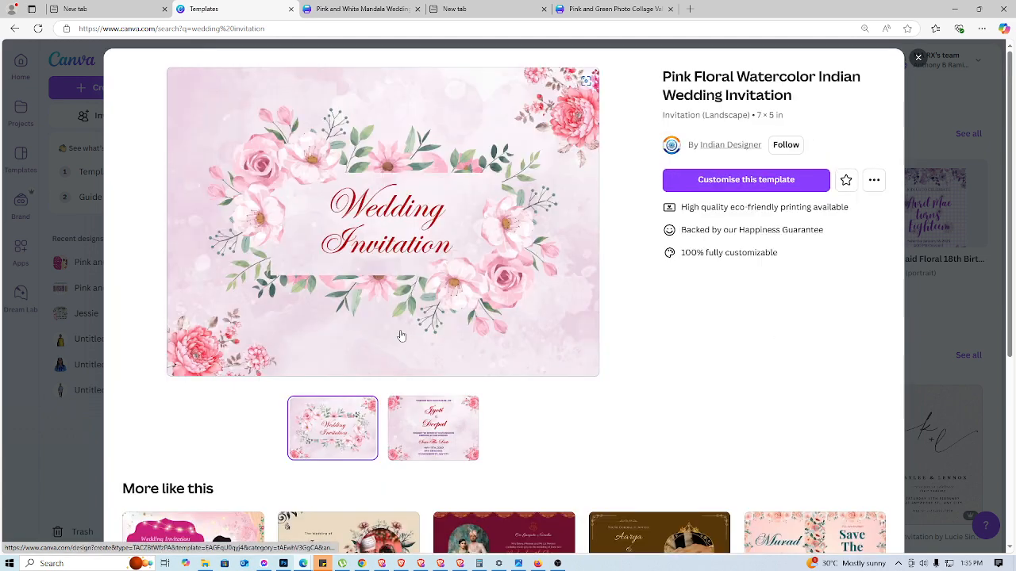
scroll(401, 336, down, 3)
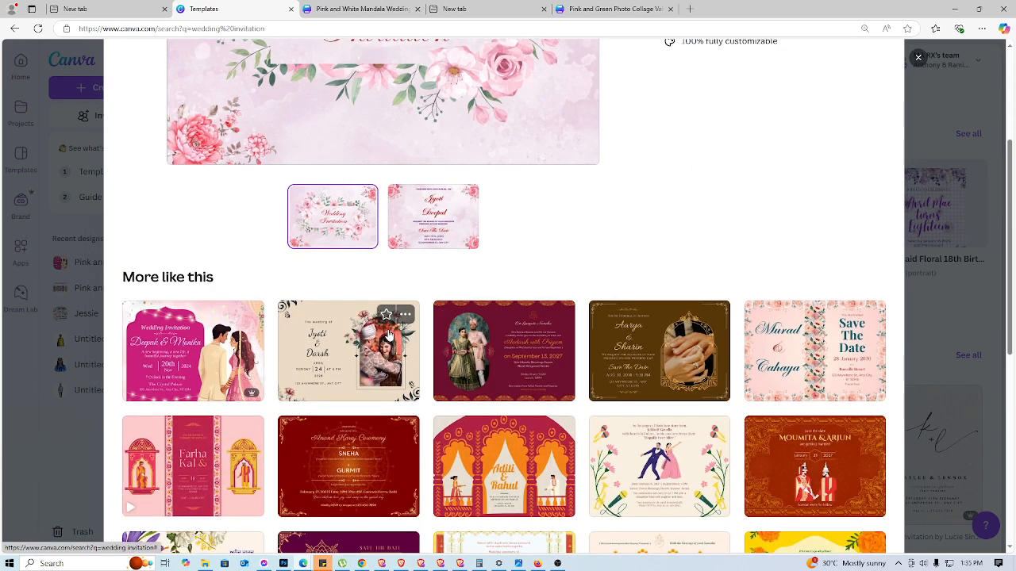
scroll(389, 335, down, 2)
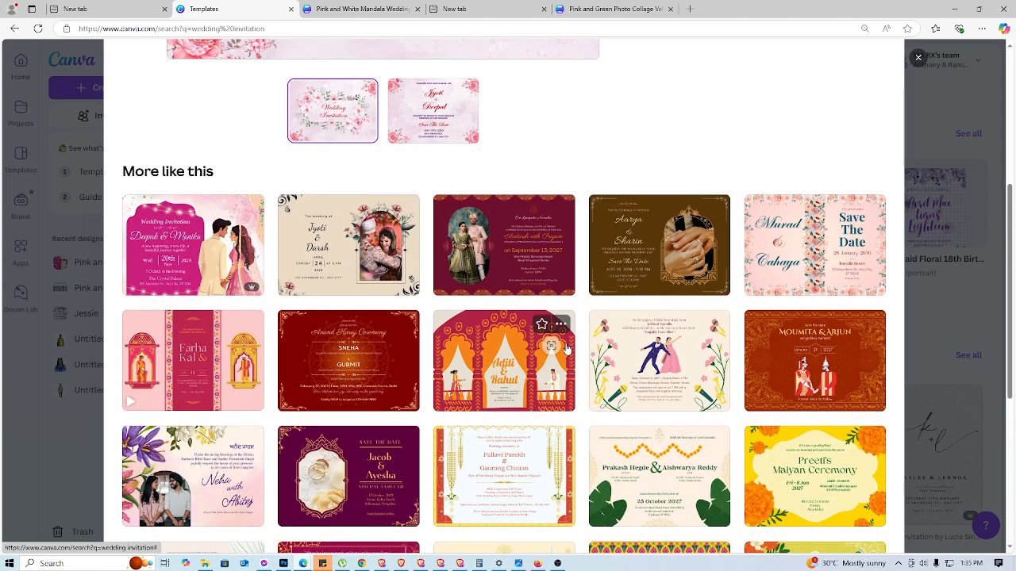
scroll(552, 341, down, 3)
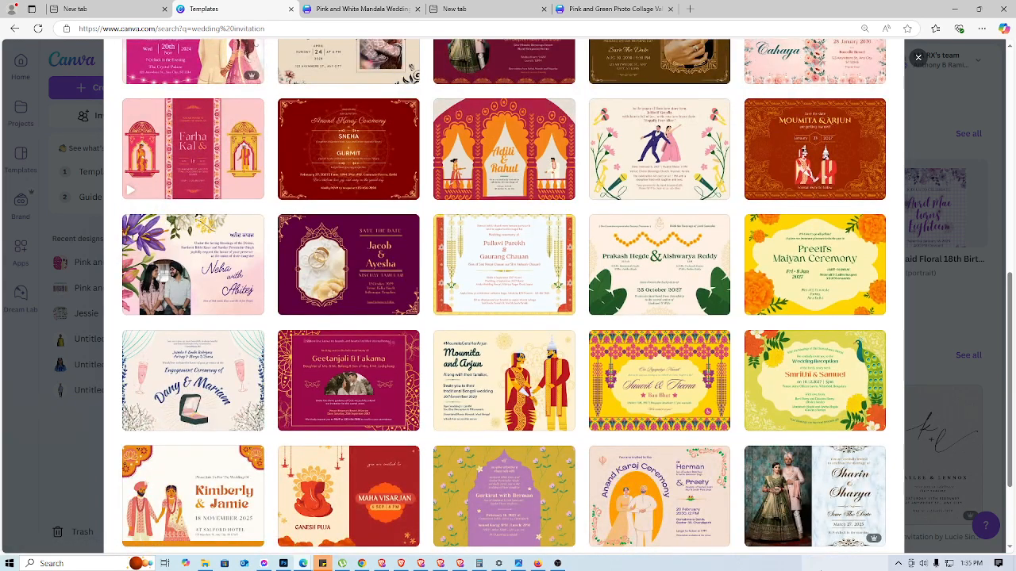
scroll(652, 452, down, 2)
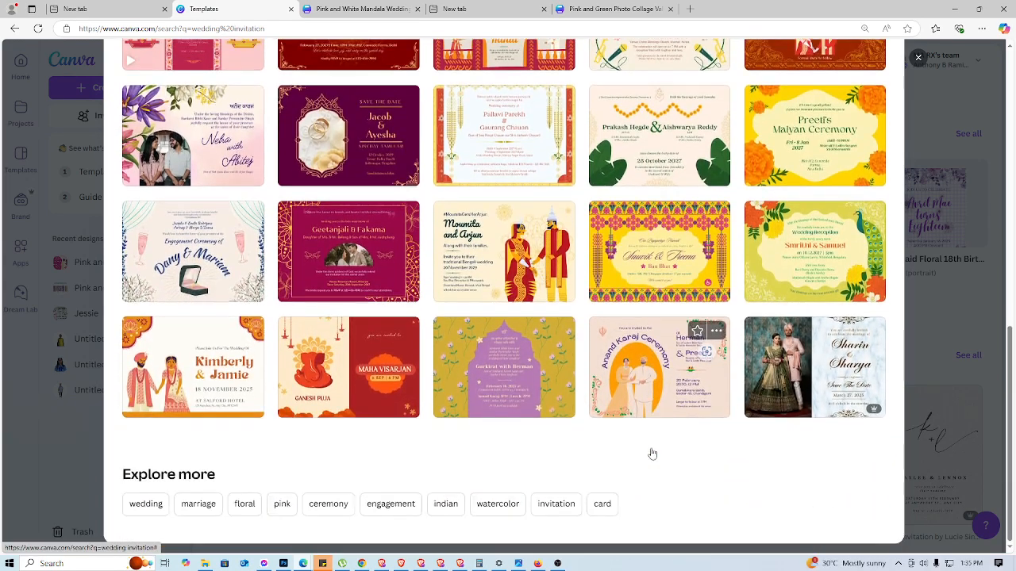
Step: Browse the engagement templates and open the Pink Floral Engagement Ceremony Mobile Video template for editing
click(375, 505)
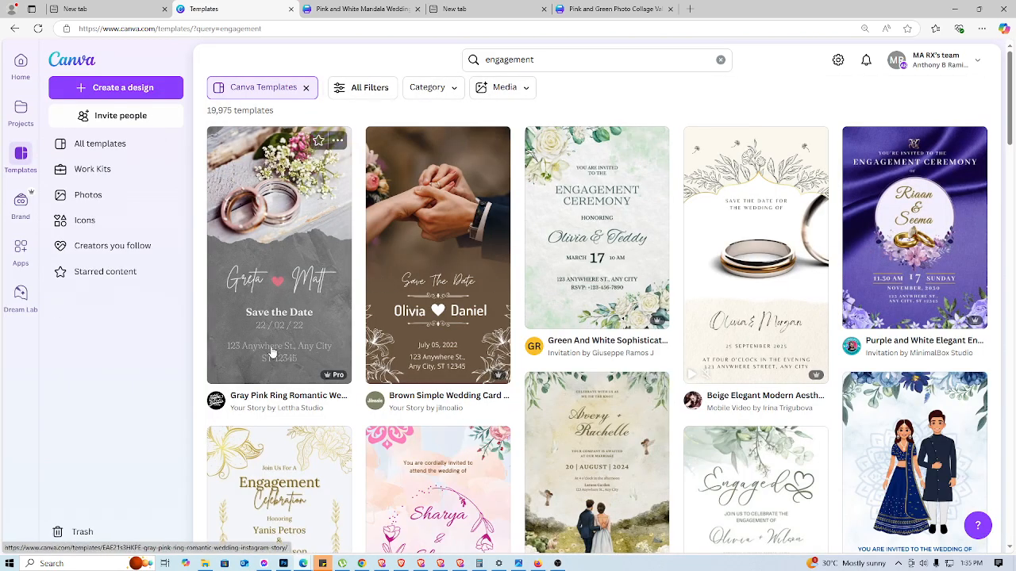
scroll(677, 360, down, 4)
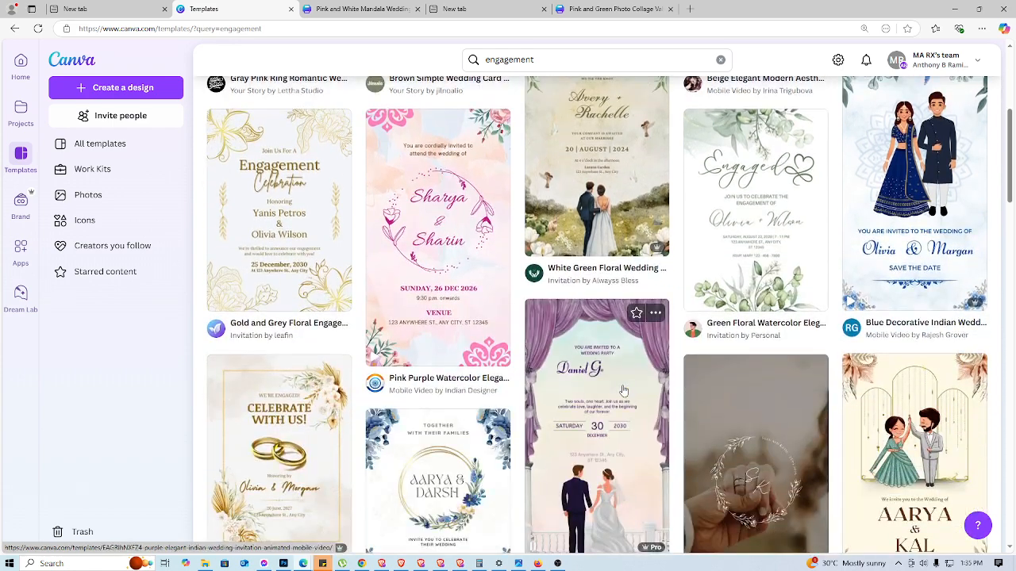
scroll(460, 442, down, 5)
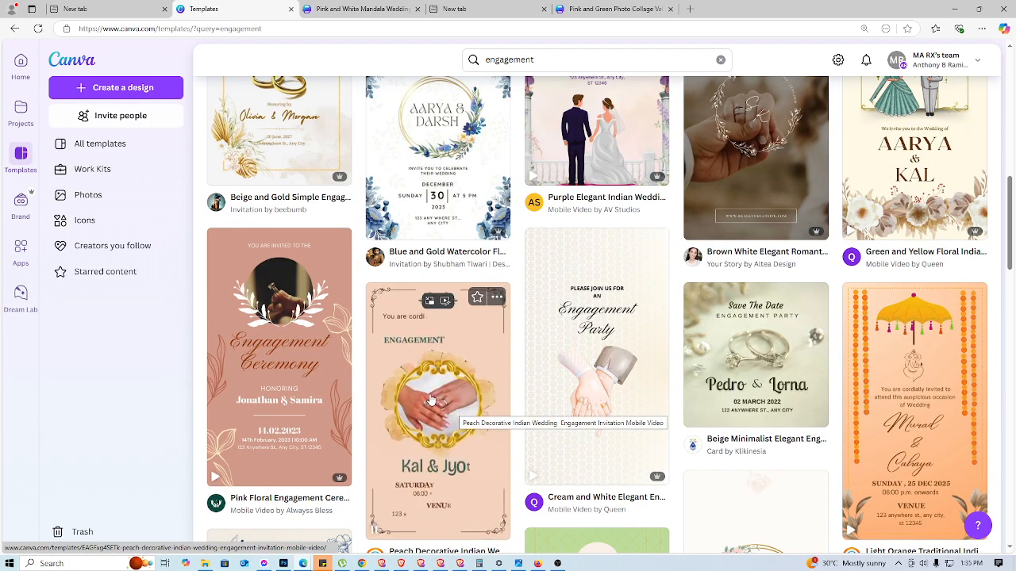
click(320, 411)
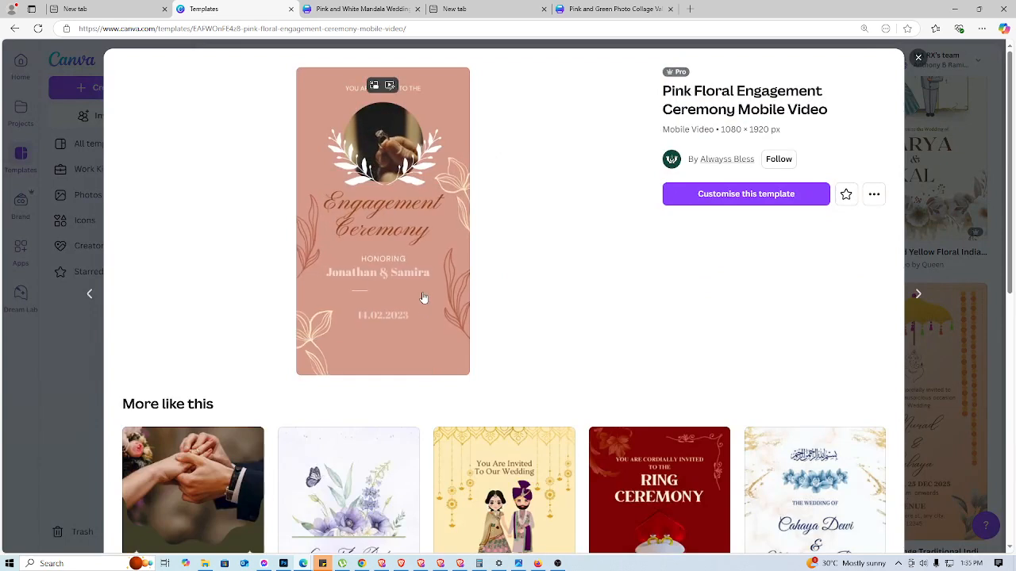
click(421, 295)
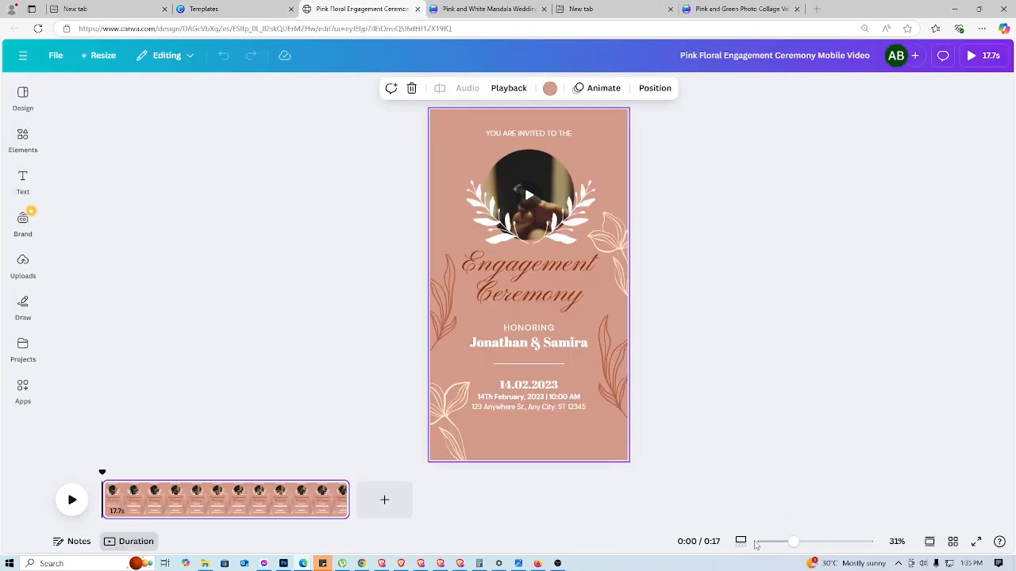
Step: Copy the cream line-art flower from the lower-left corner of the engagement template and paste it into the mug design
click(449, 428)
right_click(459, 418)
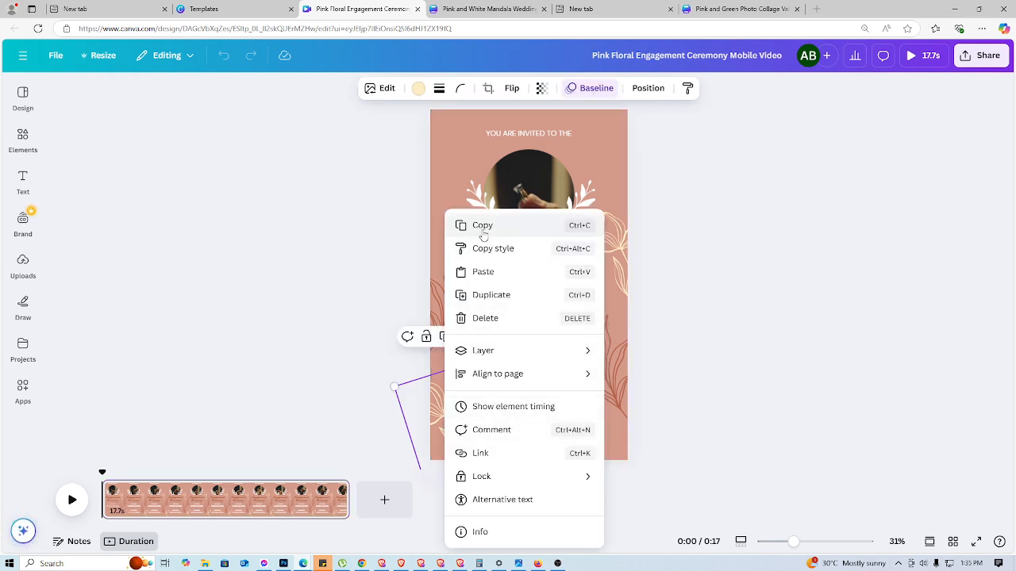
click(483, 226)
click(719, 10)
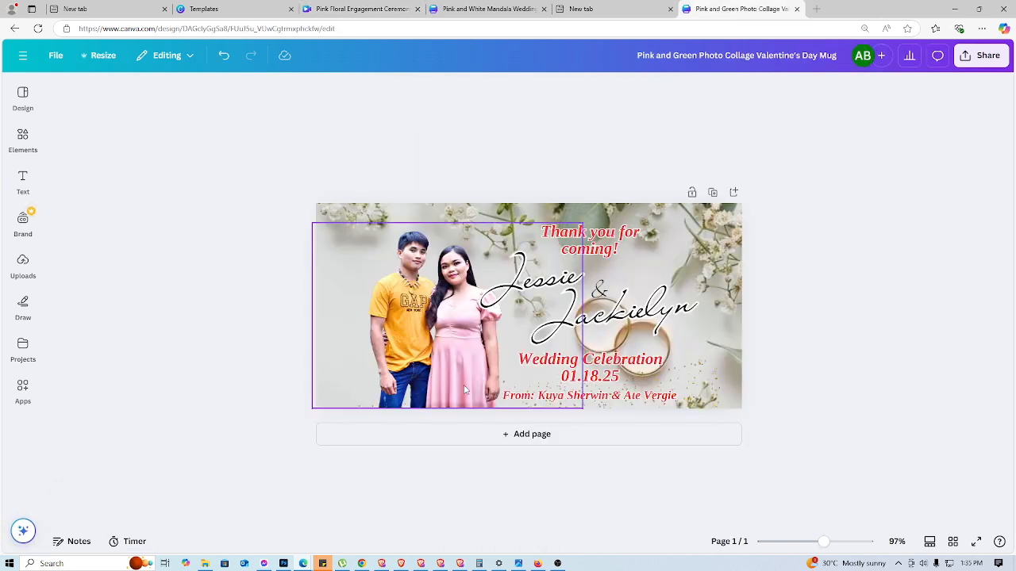
key(ctrl+v)
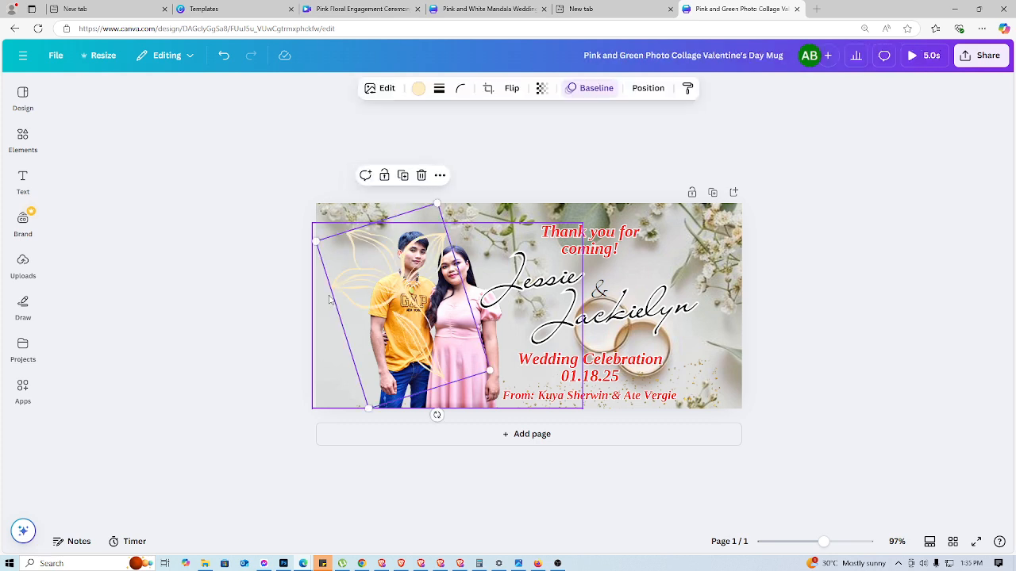
Step: Shrink the cream line-art flower and place it in the lower-left corner of the mug design, beside the couple
drag(402, 300, 363, 356)
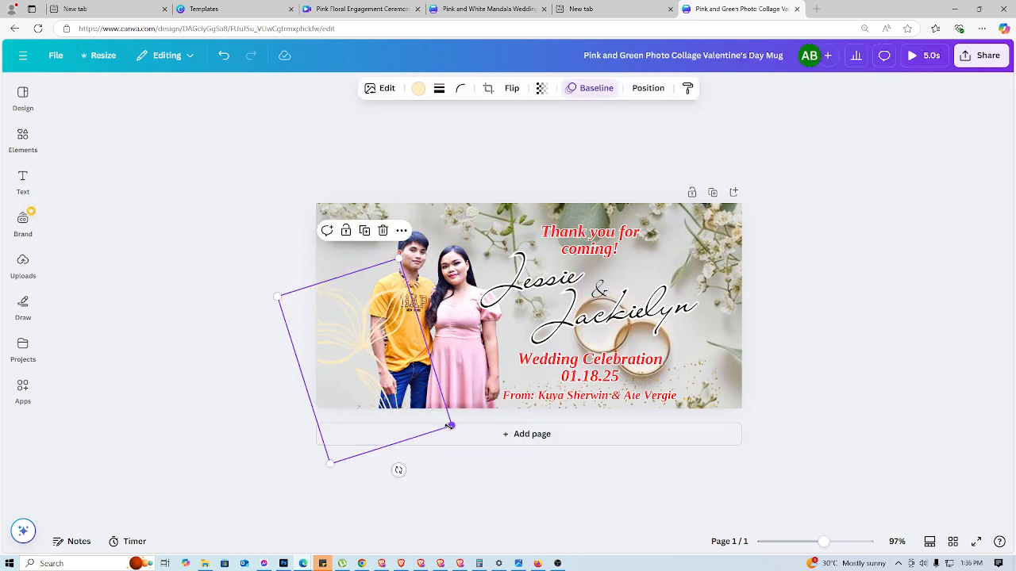
drag(450, 427, 393, 393)
drag(346, 353, 352, 390)
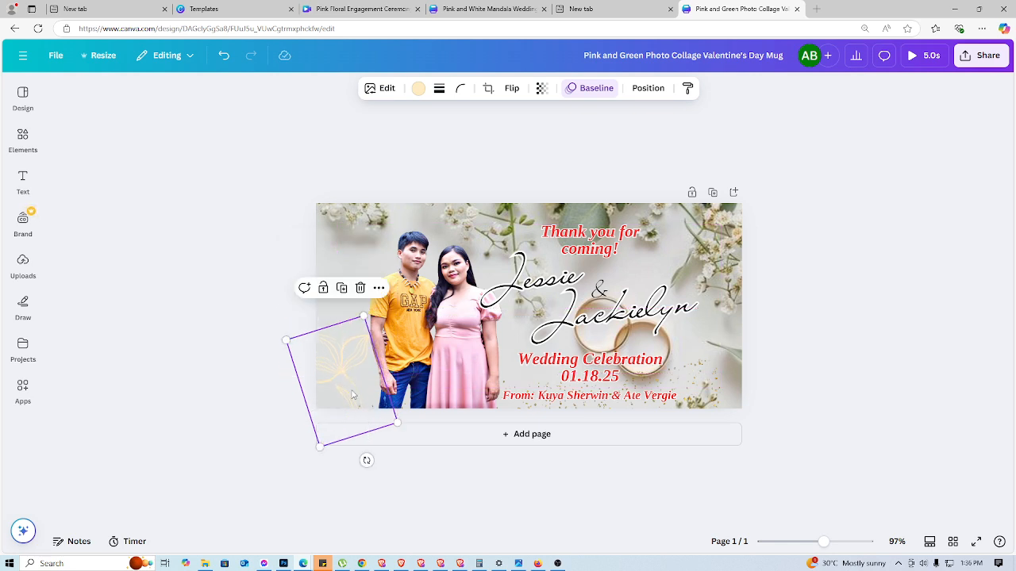
click(803, 401)
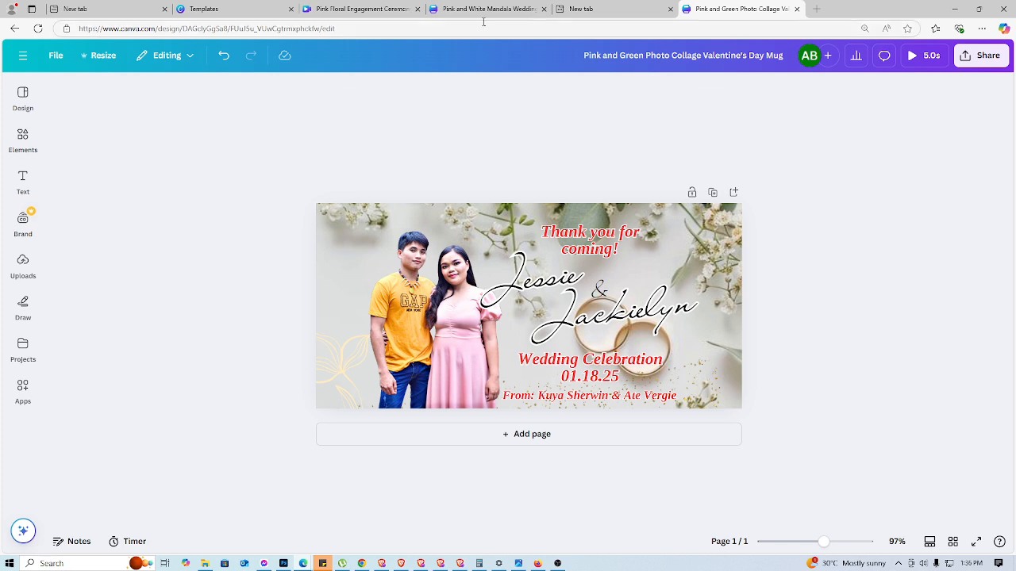
Step: Copy the brown line-art leaf branch from the left edge of the engagement template and paste it into the mug design
click(373, 9)
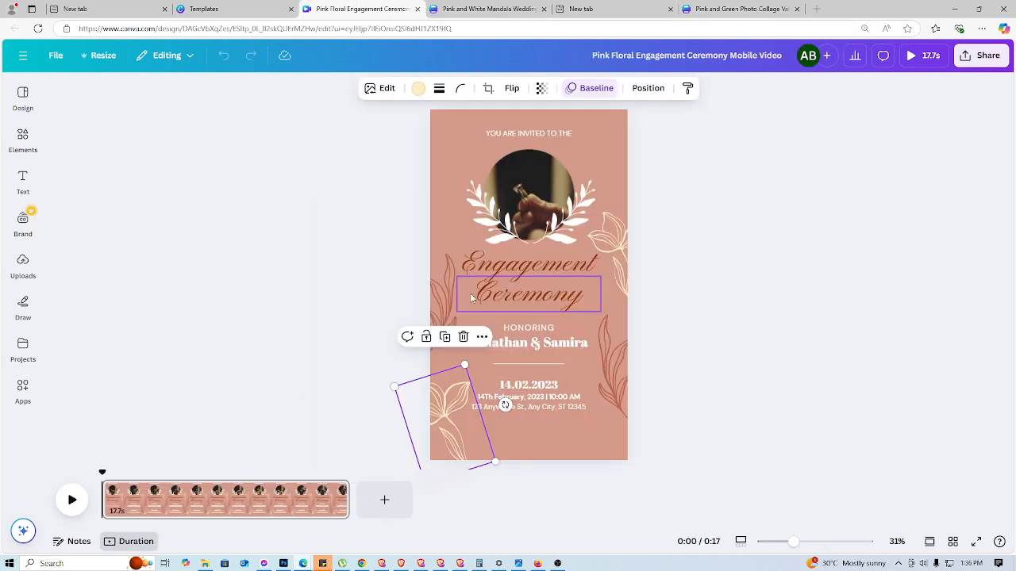
drag(446, 407, 446, 294)
right_click(446, 294)
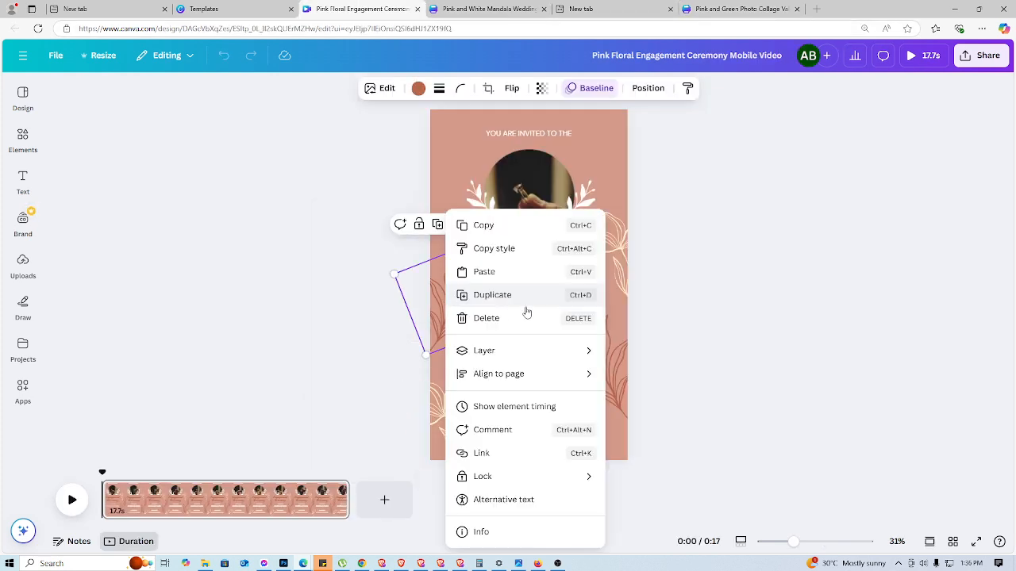
click(508, 226)
click(738, 9)
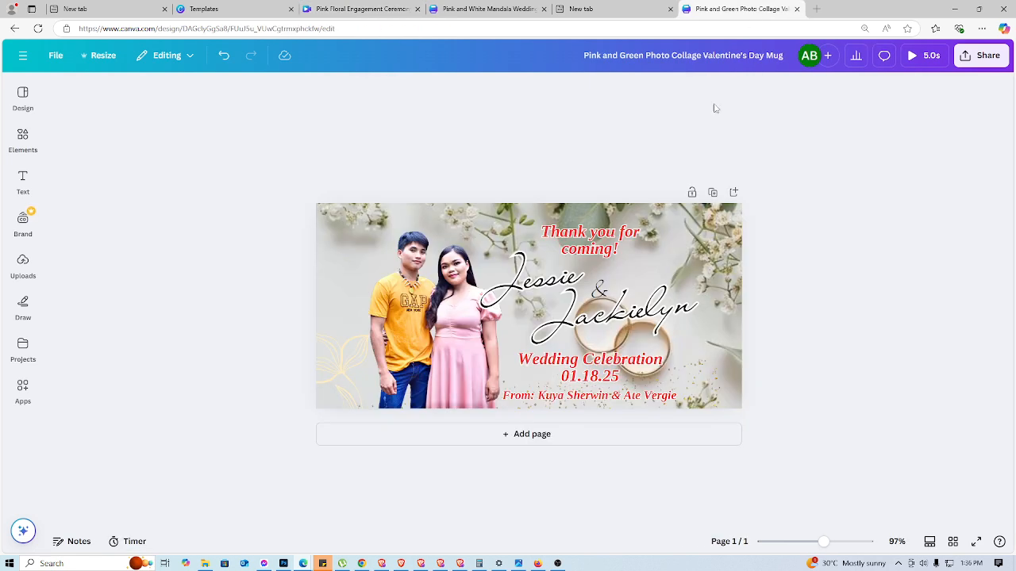
key(ctrl+v)
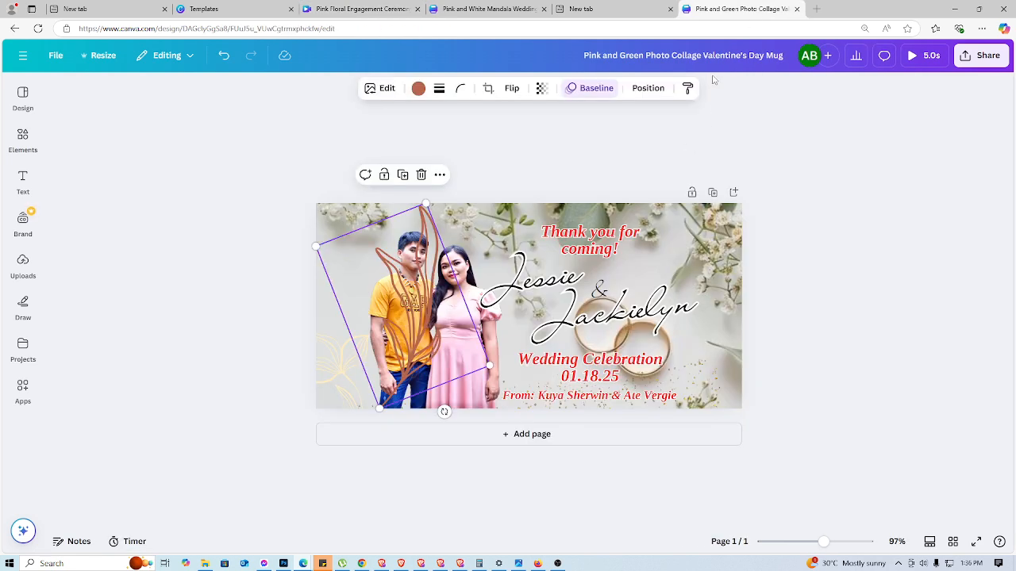
Step: Shrink the brown leaf branch, rotate it, and place it in the lower-left corner of the mug design over the cream flower
drag(426, 342, 355, 338)
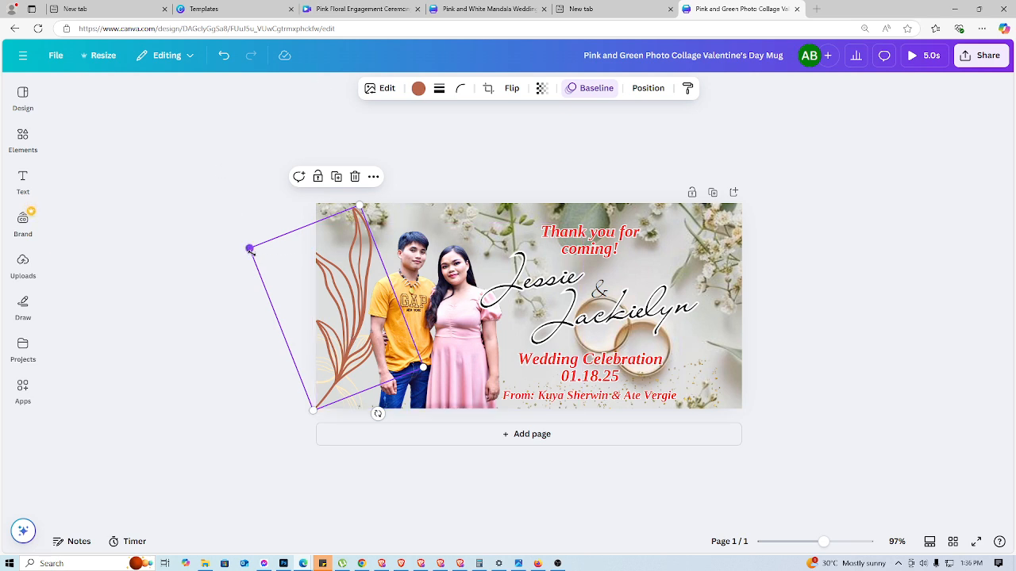
drag(250, 250, 312, 292)
drag(355, 321, 337, 341)
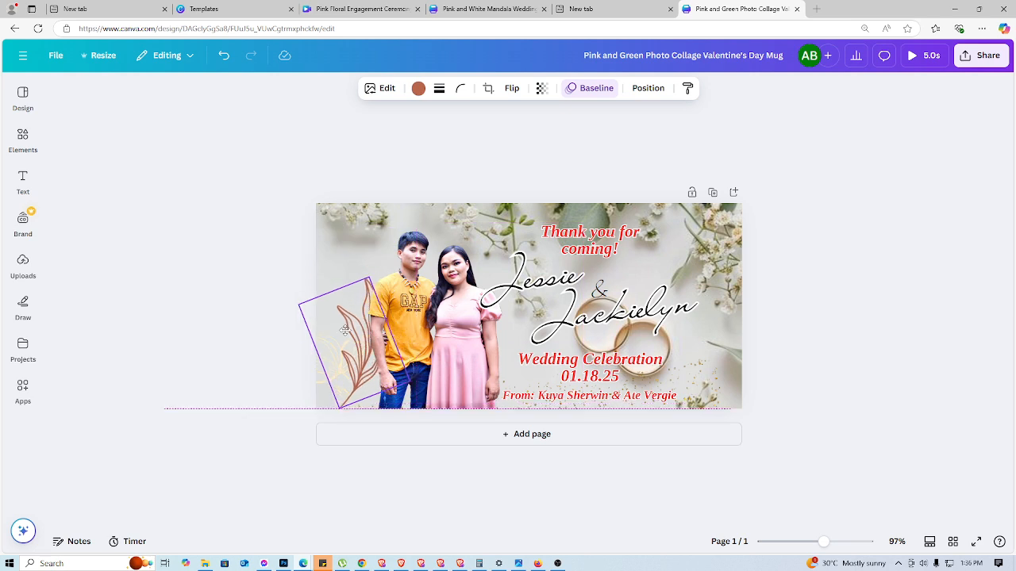
drag(380, 427, 421, 382)
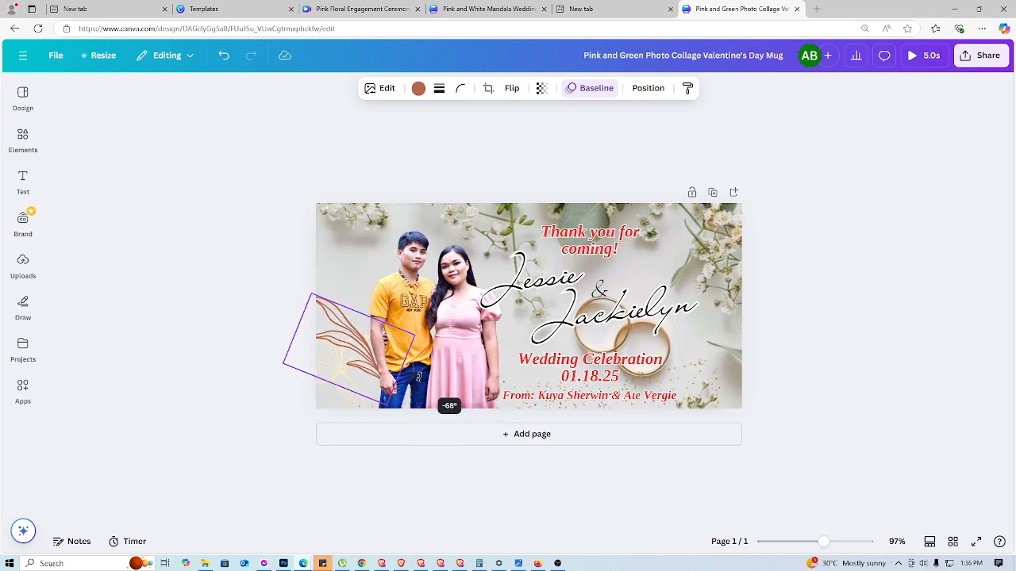
drag(349, 336, 341, 357)
drag(416, 403, 394, 427)
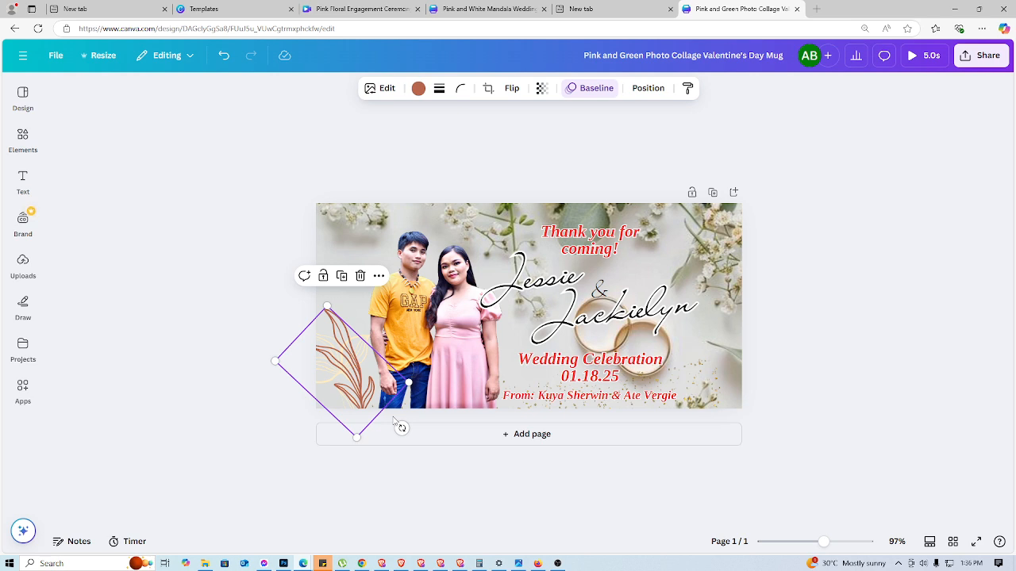
Step: Recolor the "Wedding Celebration 01.18.25" text dark blue
click(655, 363)
click(411, 89)
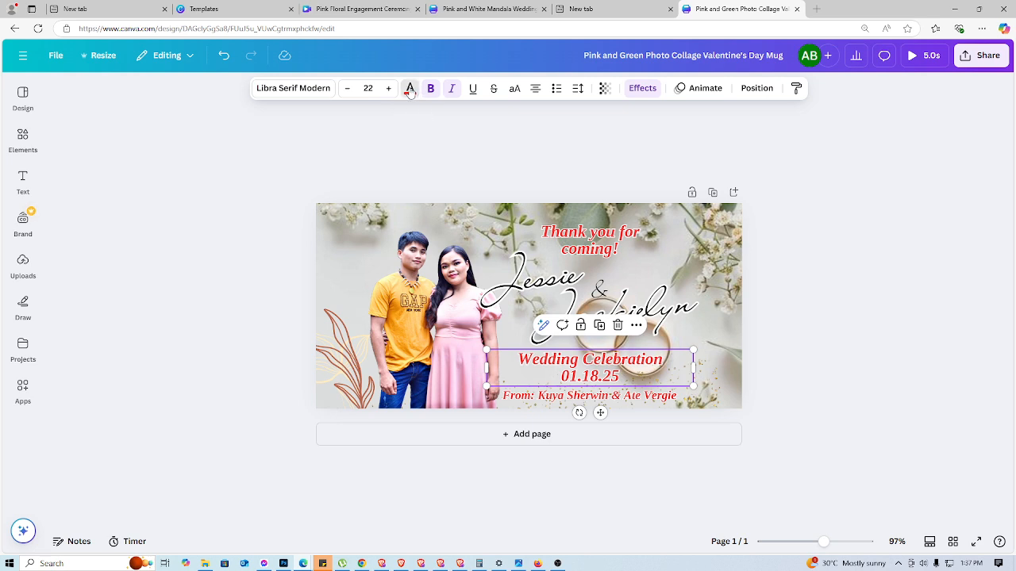
click(97, 528)
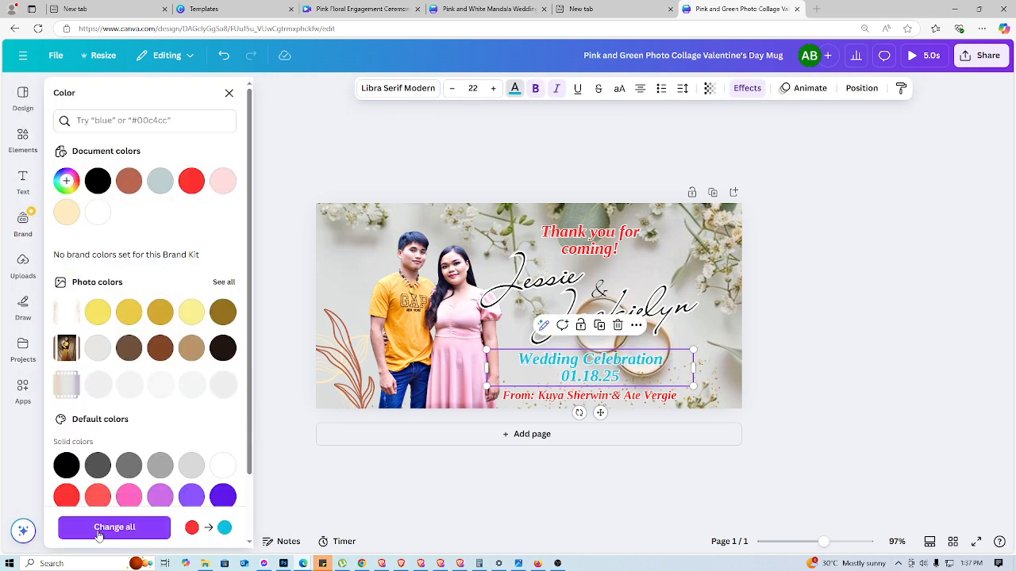
click(216, 496)
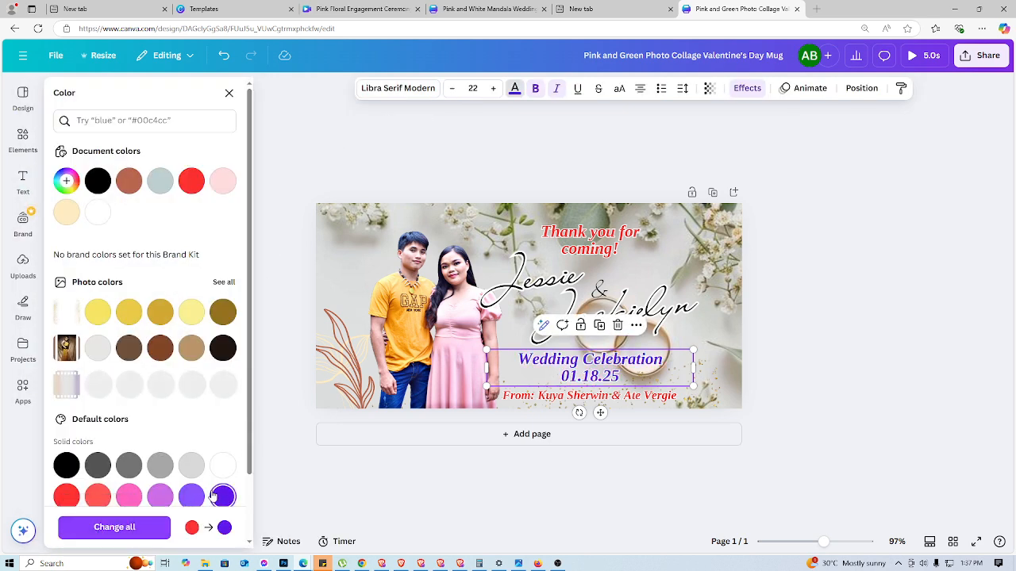
scroll(206, 482, down, 2)
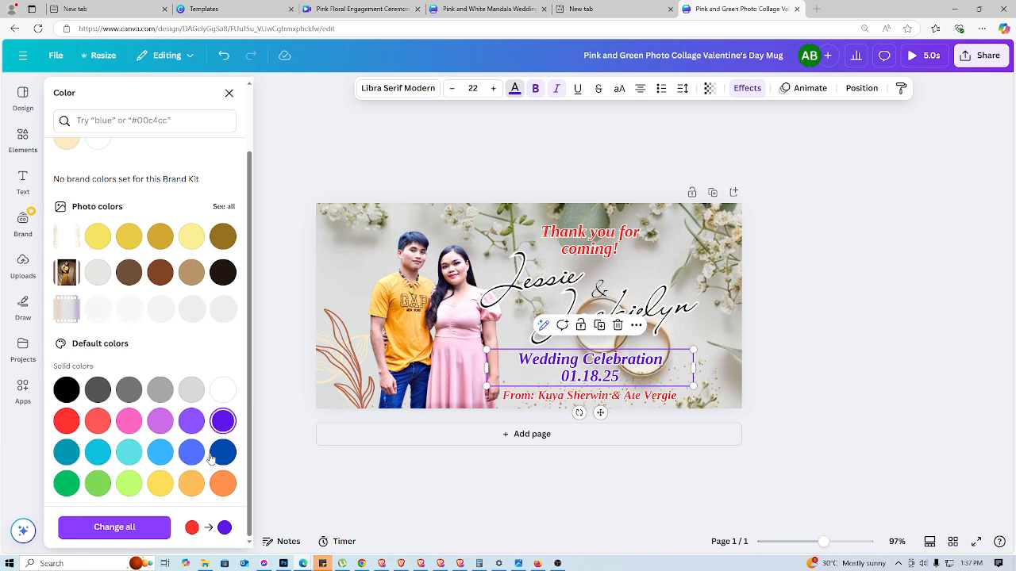
click(224, 452)
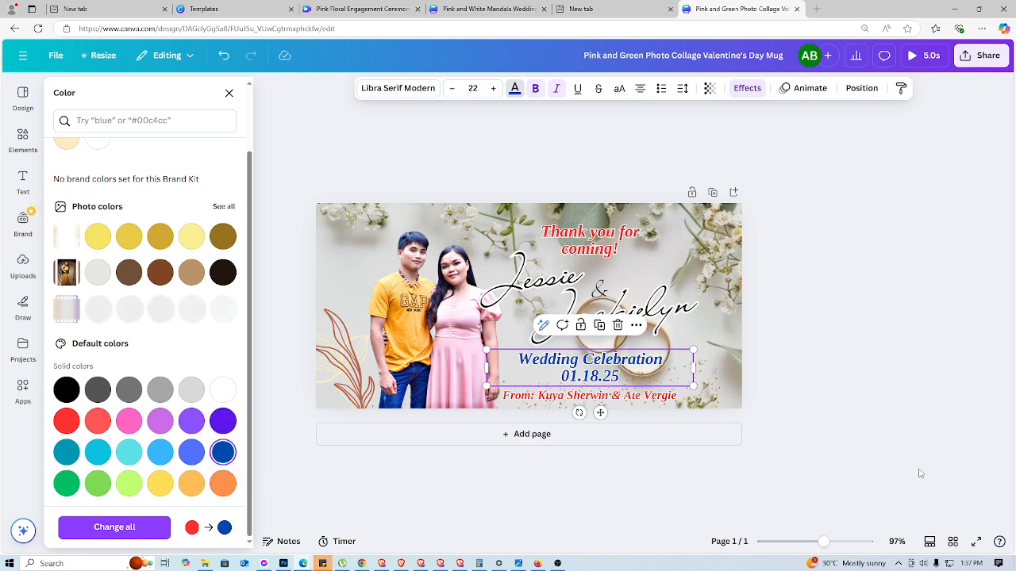
click(905, 366)
Step: Recolor the "Thank you for coming!" text dark blue to match the wedding date text
click(651, 230)
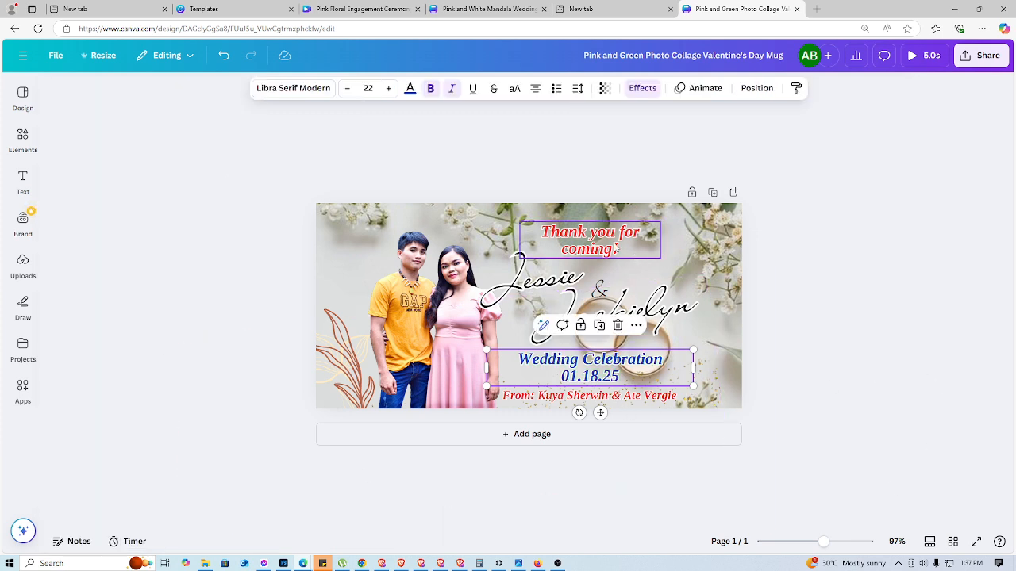
click(410, 88)
click(223, 496)
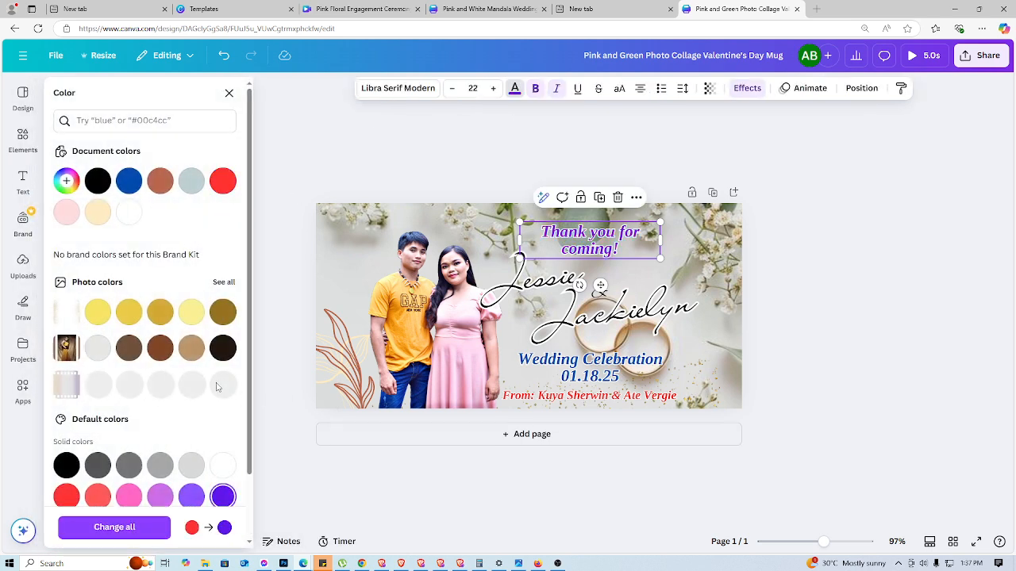
scroll(226, 476, down, 1)
click(224, 475)
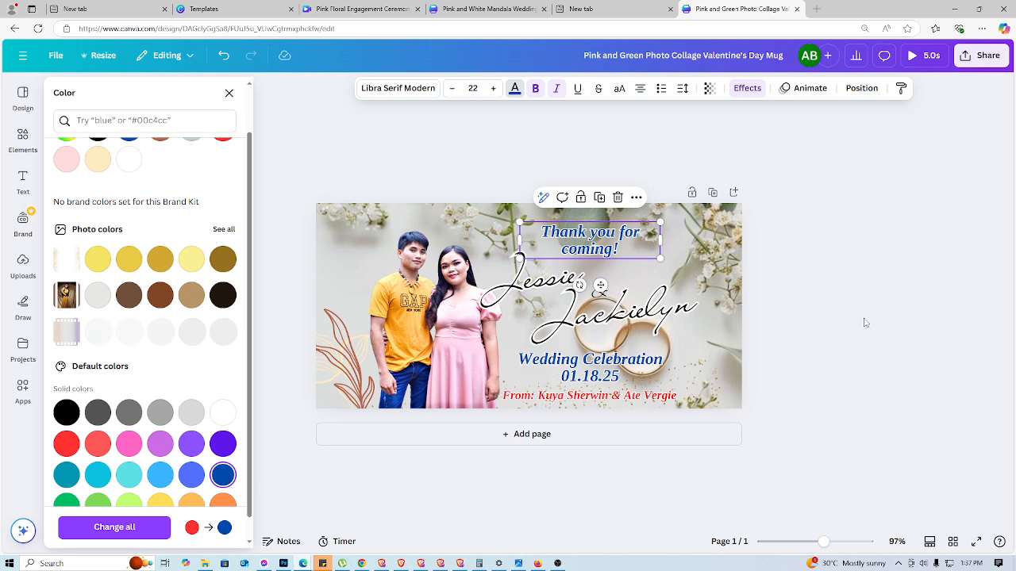
click(892, 367)
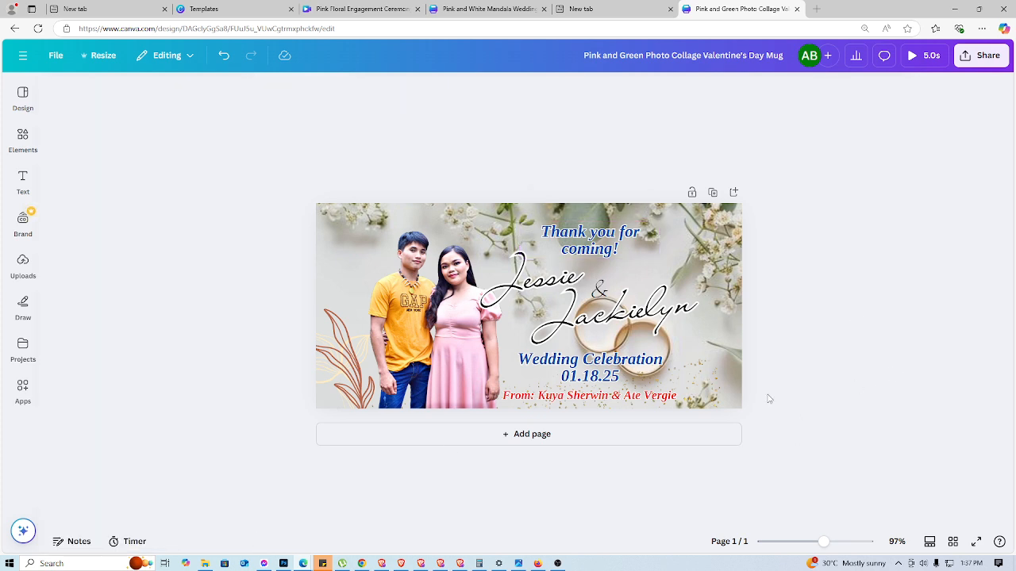
Step: Try enlarging the couple photo until it spans the full height of the mug design
click(359, 236)
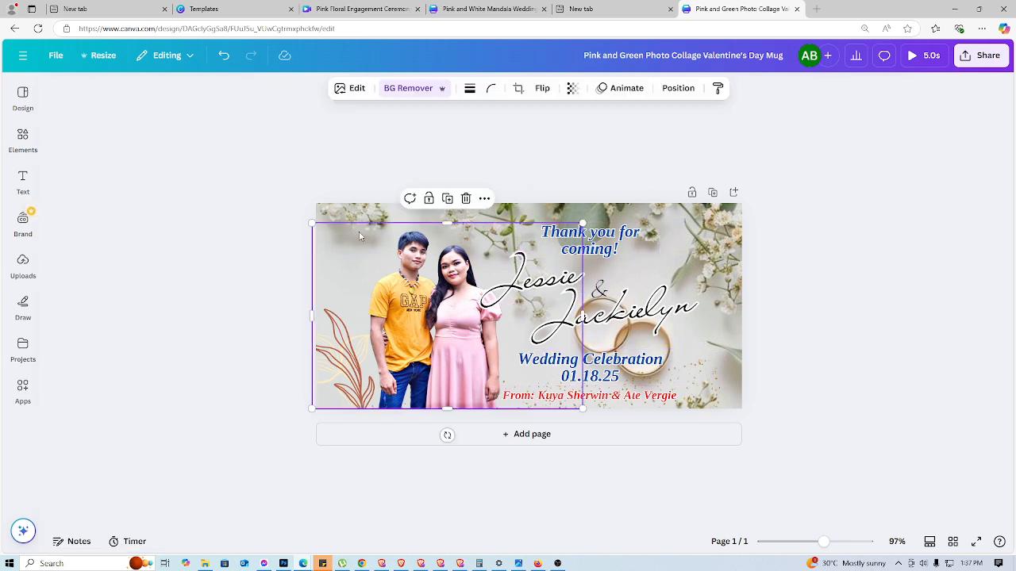
drag(312, 224, 290, 208)
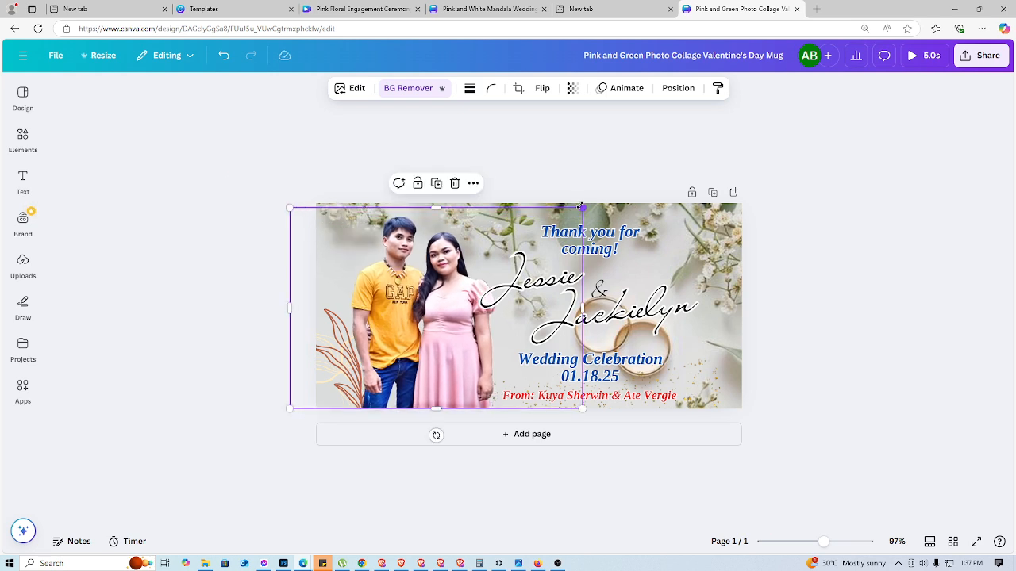
drag(582, 207, 588, 203)
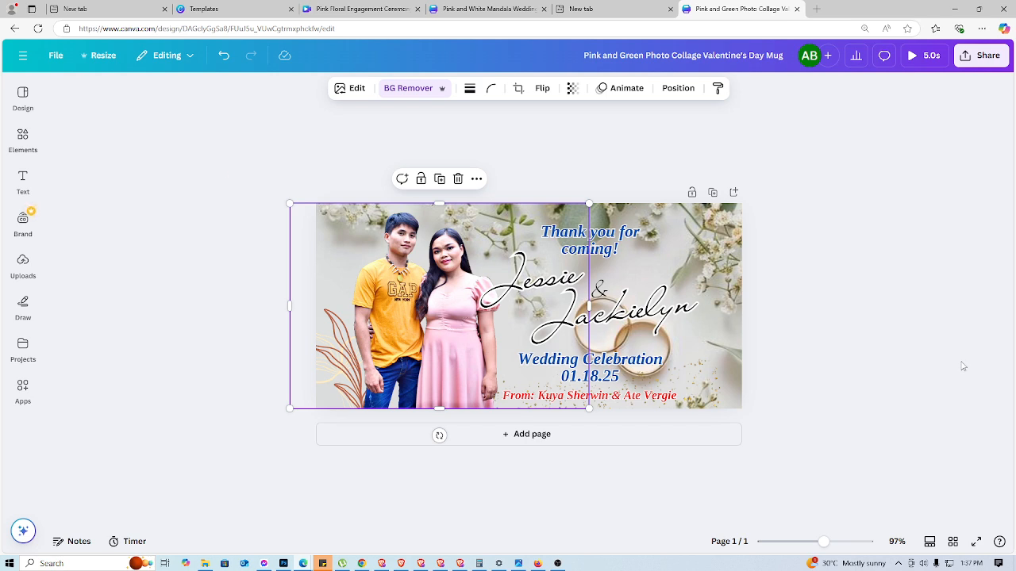
click(876, 323)
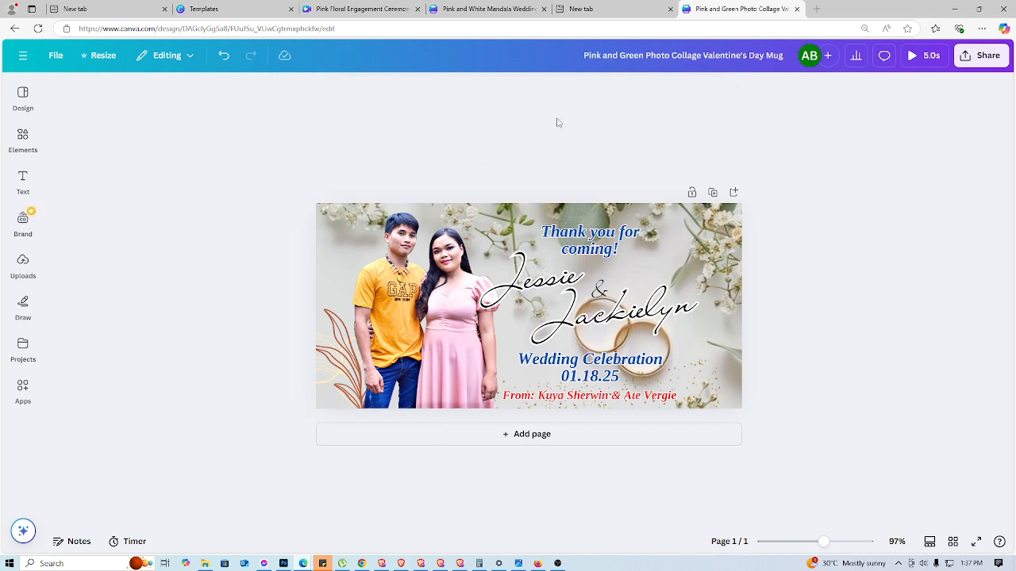
Step: Copy the draped curtain with the flower garland from the Pink and White Mandala Wedding Invitation and paste it into the mug design
click(457, 9)
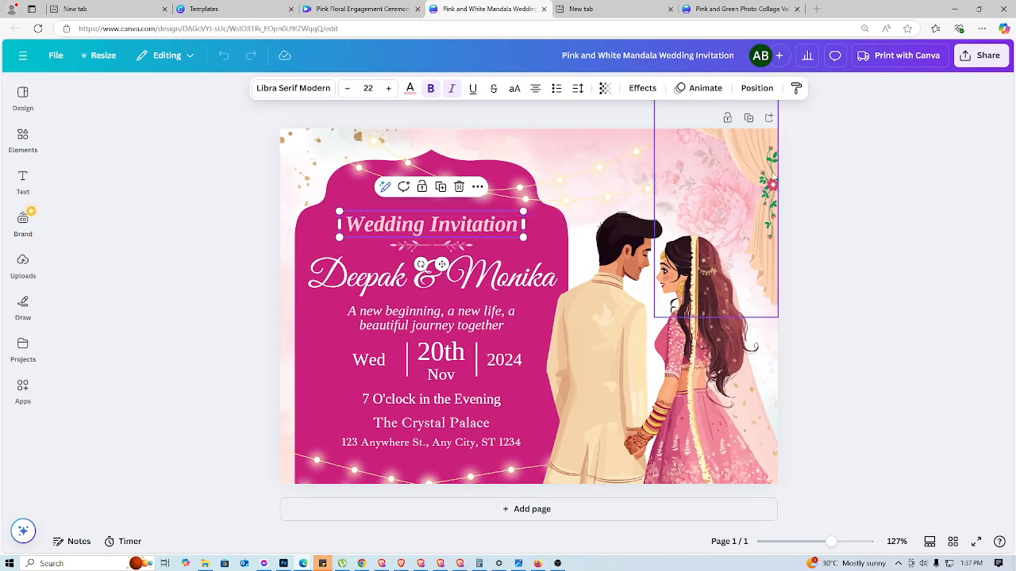
click(771, 176)
right_click(772, 176)
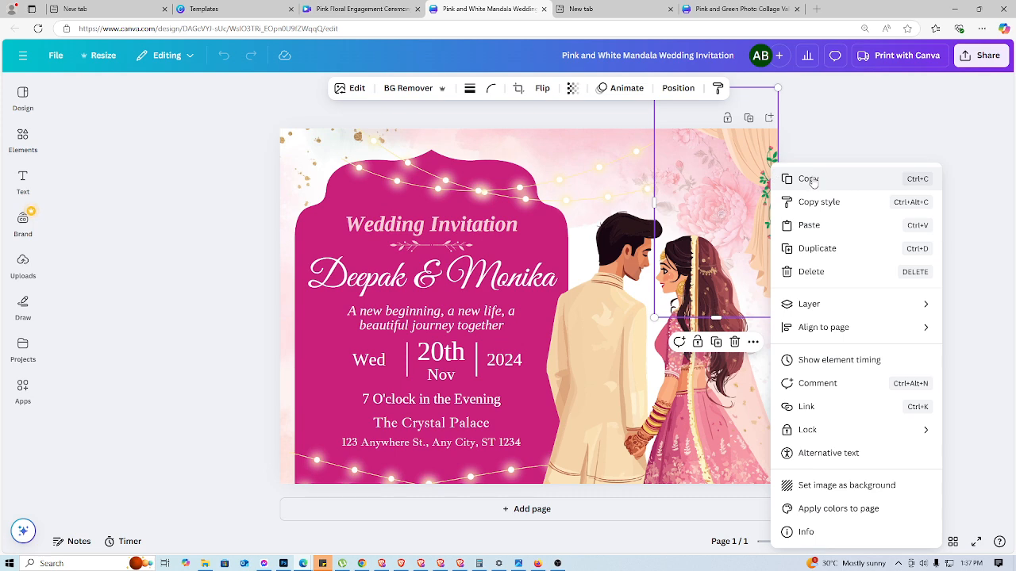
click(713, 8)
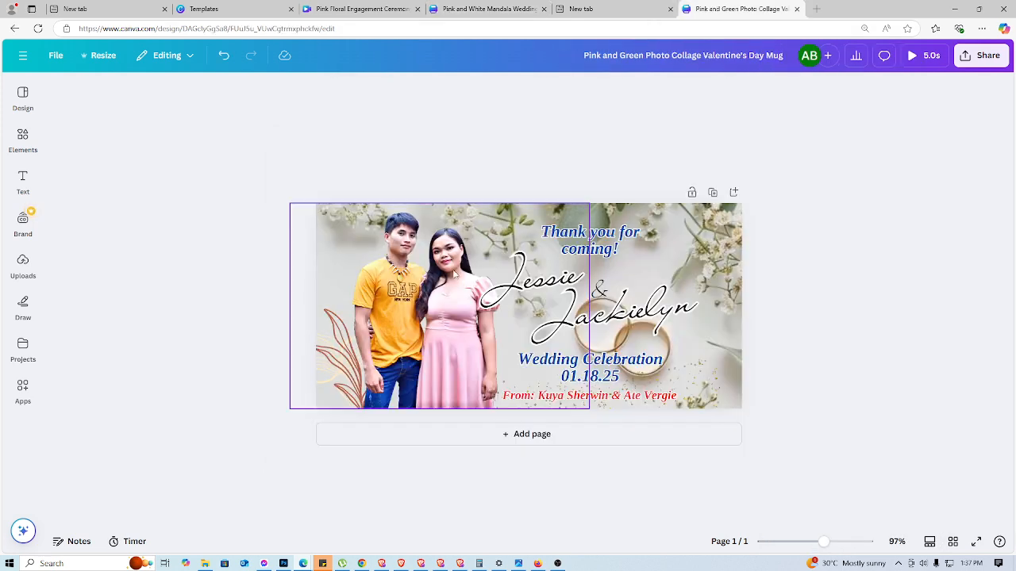
click(353, 263)
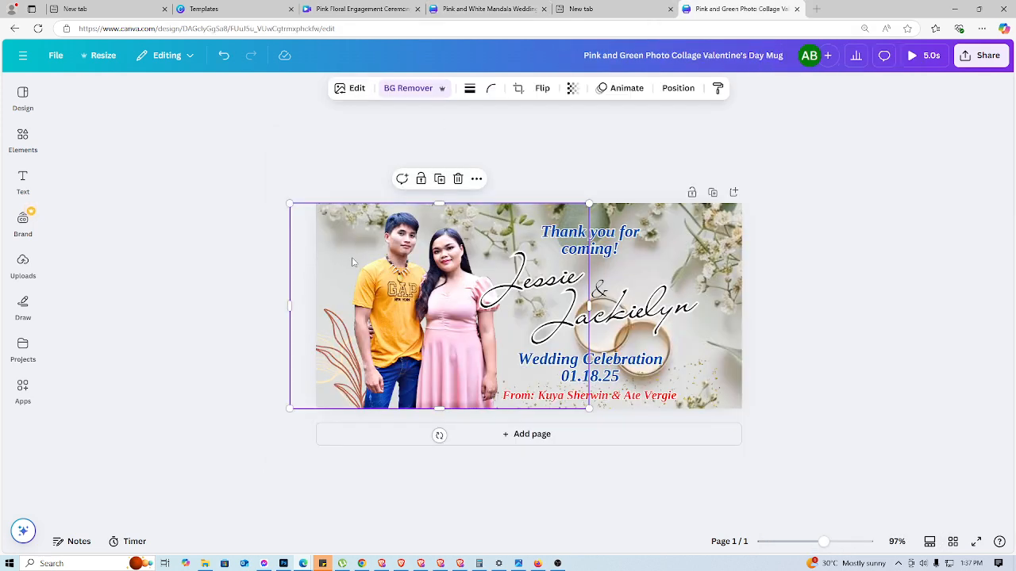
key(ctrl+v)
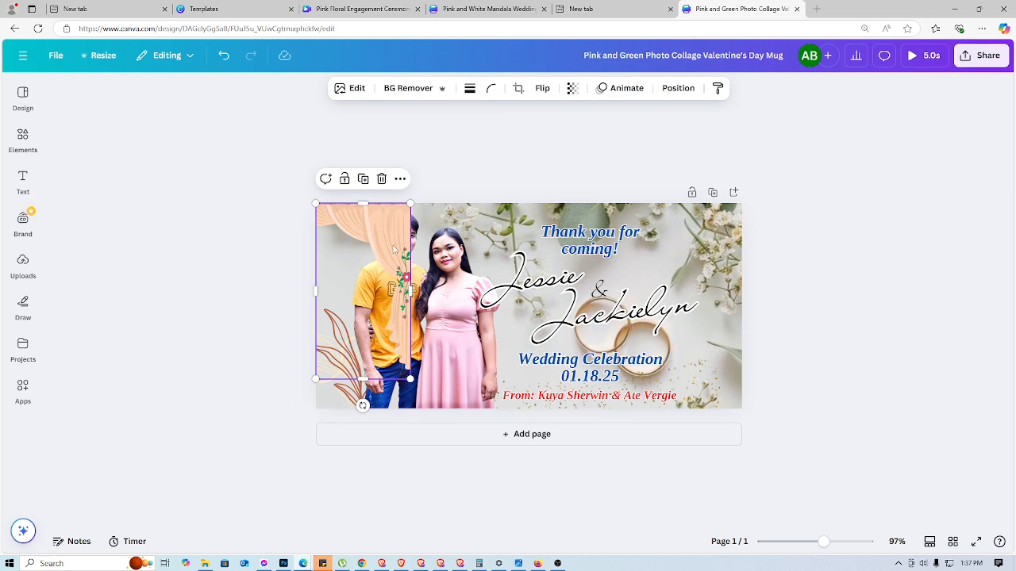
mouse_move(316, 292)
mouse_down()
mouse_move(422, 305)
mouse_move(317, 283)
mouse_up()
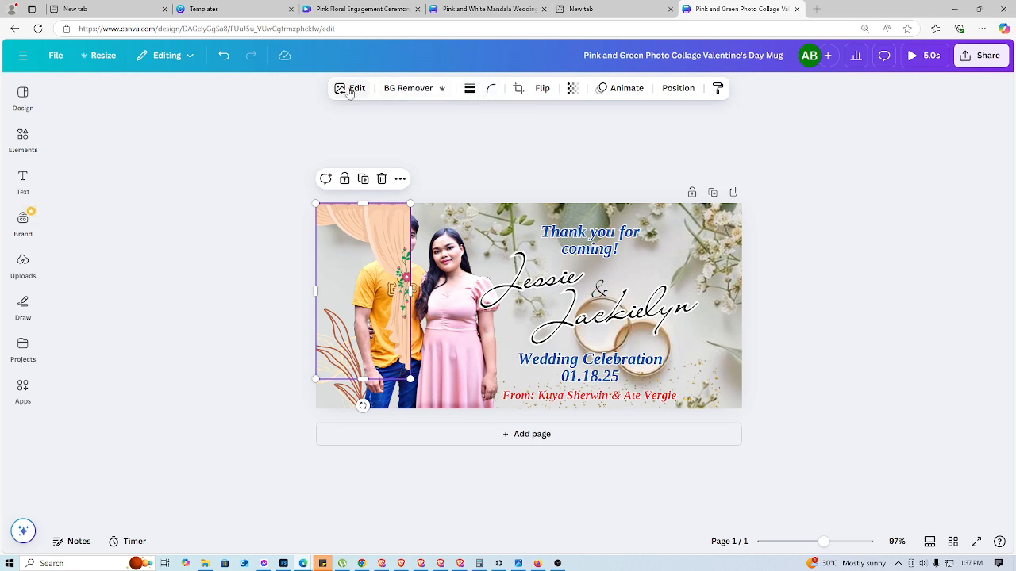
Step: Undo the pasted curtain and the enlargement of the couple photo
click(223, 57)
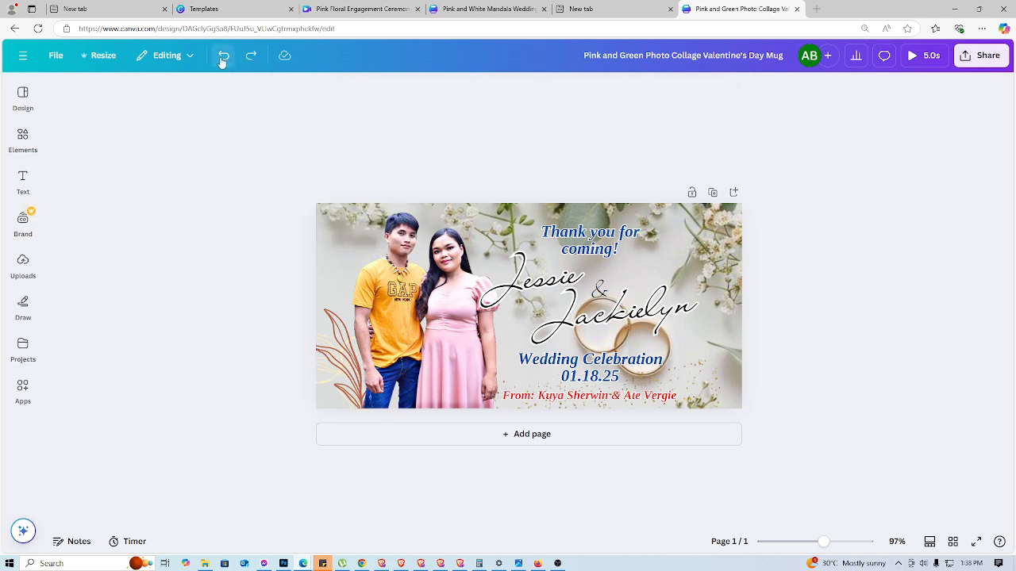
click(222, 61)
click(222, 60)
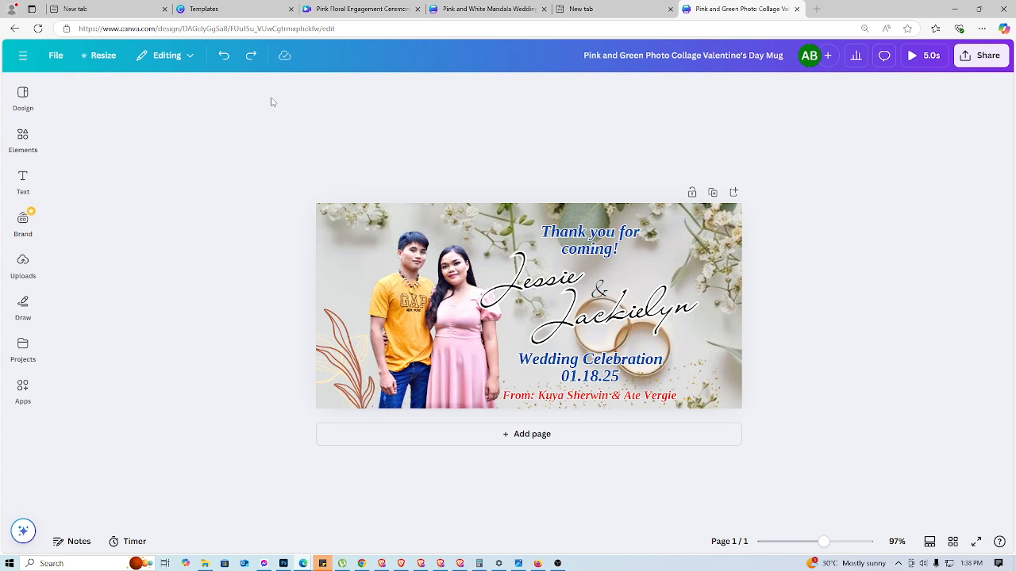
Step: Enlarge the couple photo up and to the left so it fills the height of the mug design
click(445, 261)
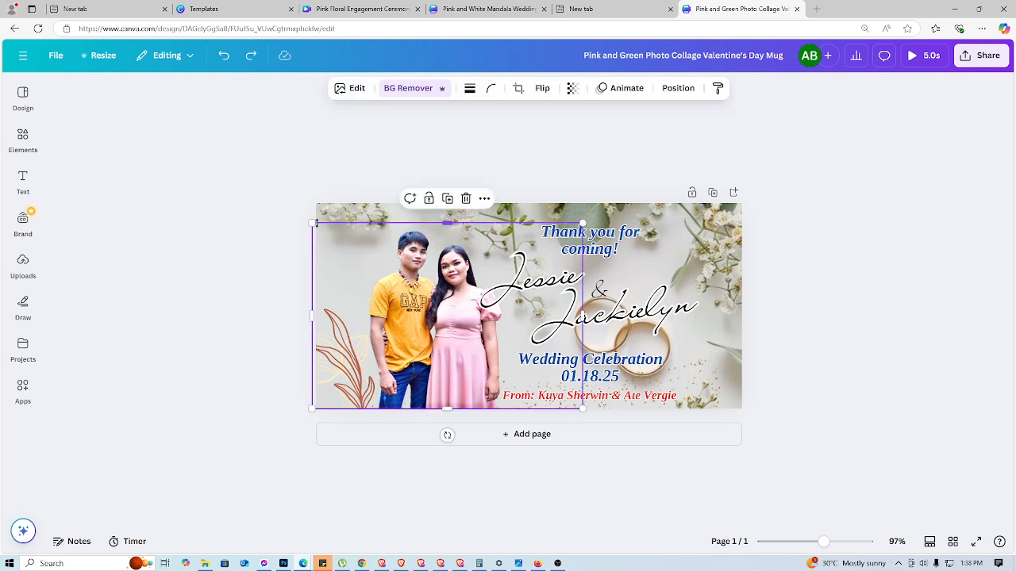
drag(313, 224, 284, 198)
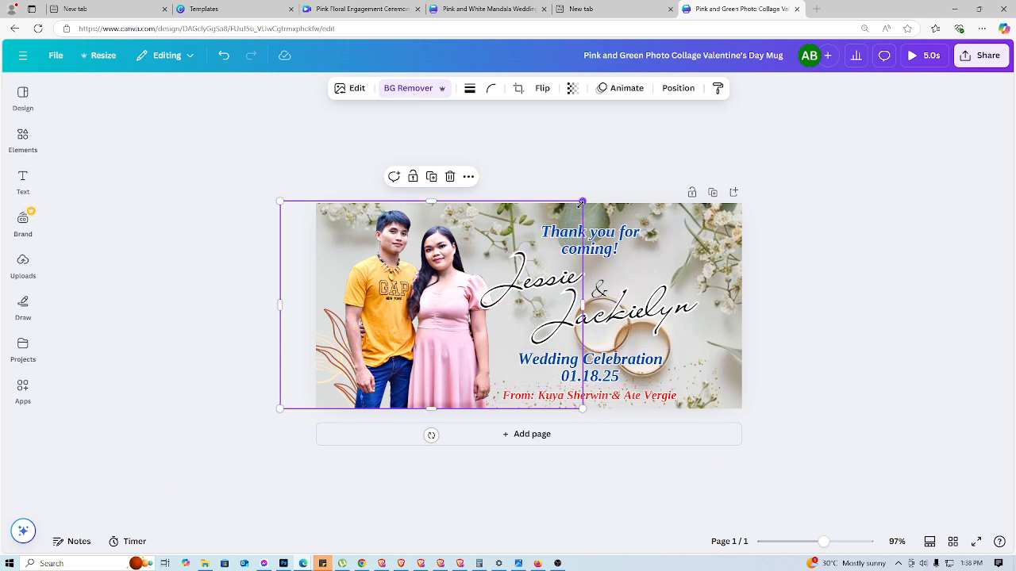
drag(581, 204, 586, 201)
click(926, 283)
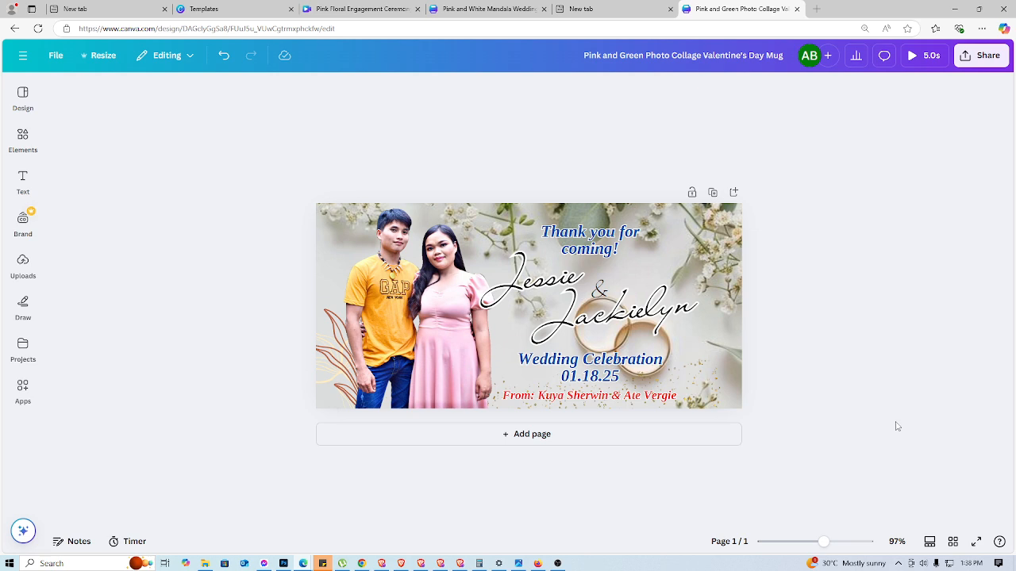
Step: Leave the engagement template for the Canva home page and search for "pigeon" templates
click(367, 12)
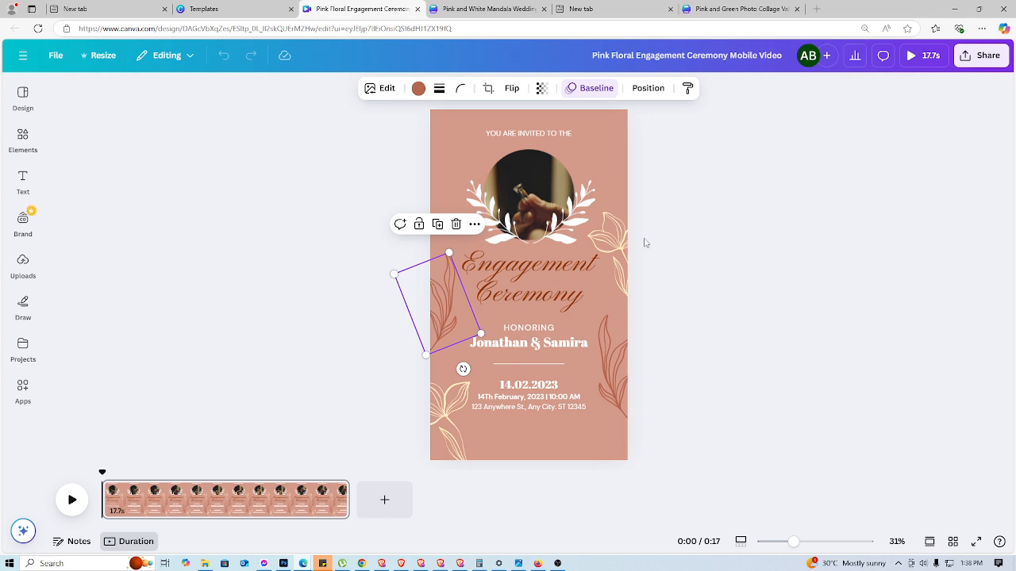
click(23, 55)
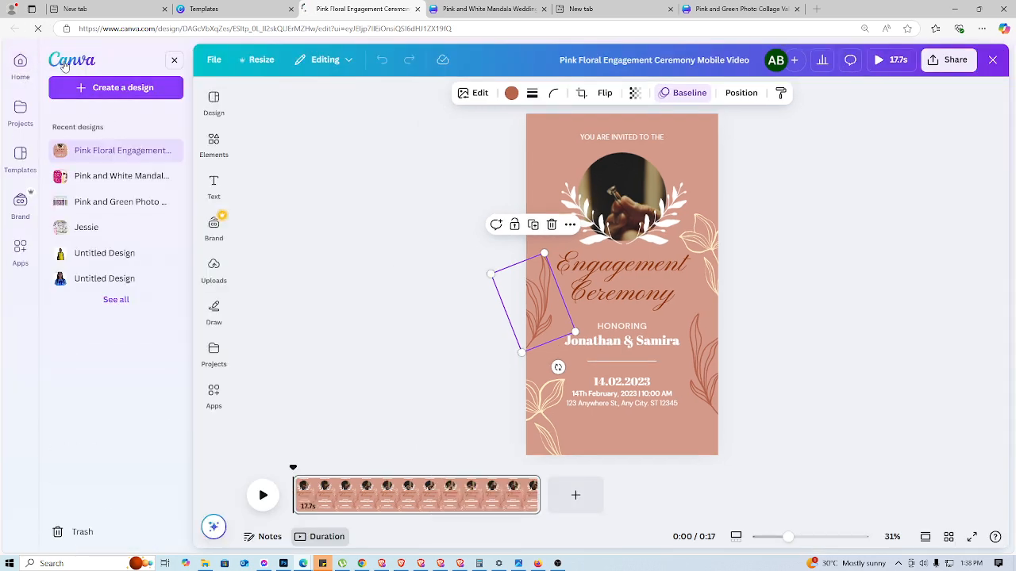
click(65, 66)
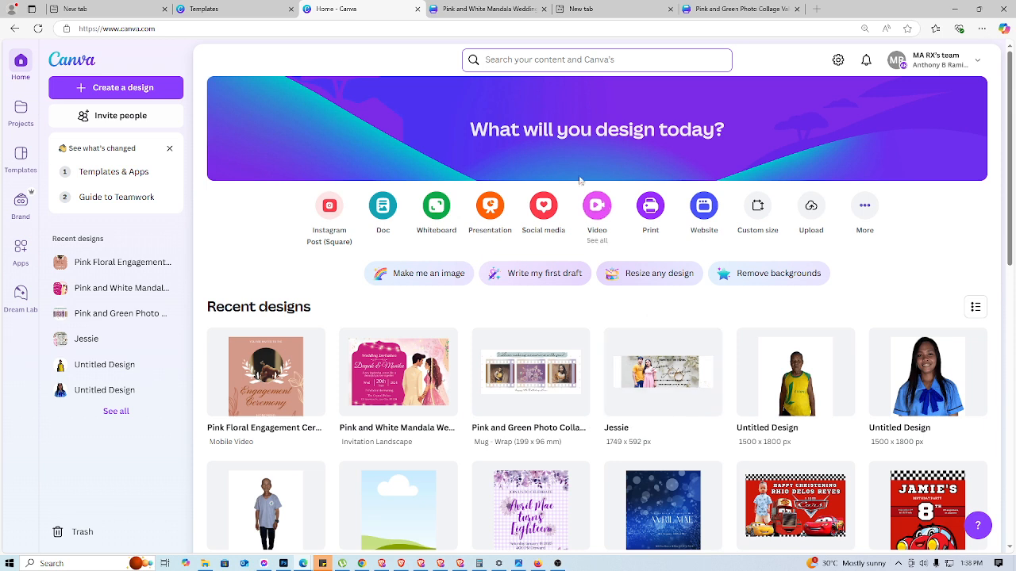
click(592, 61)
text(p)
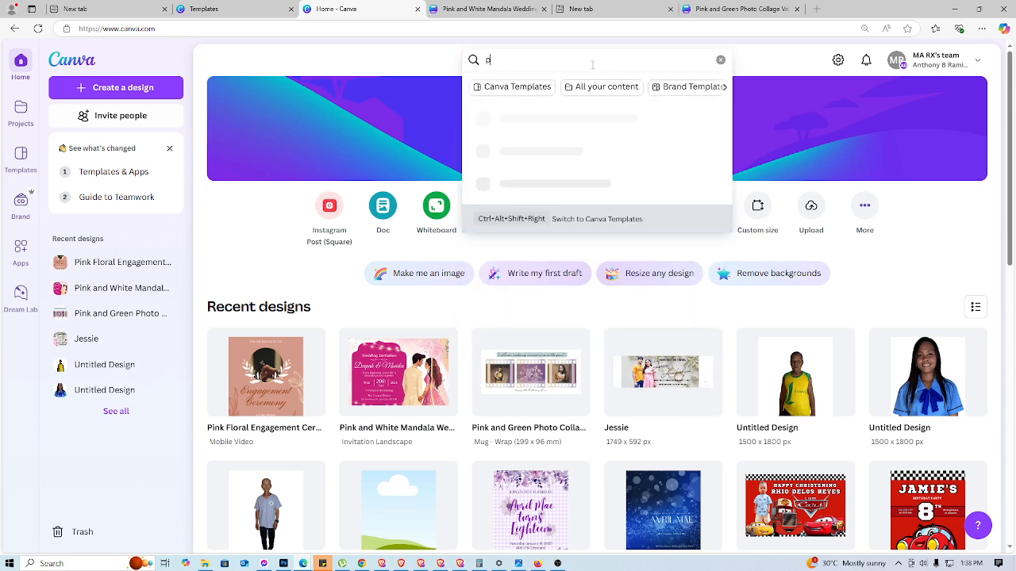
text(igeon)
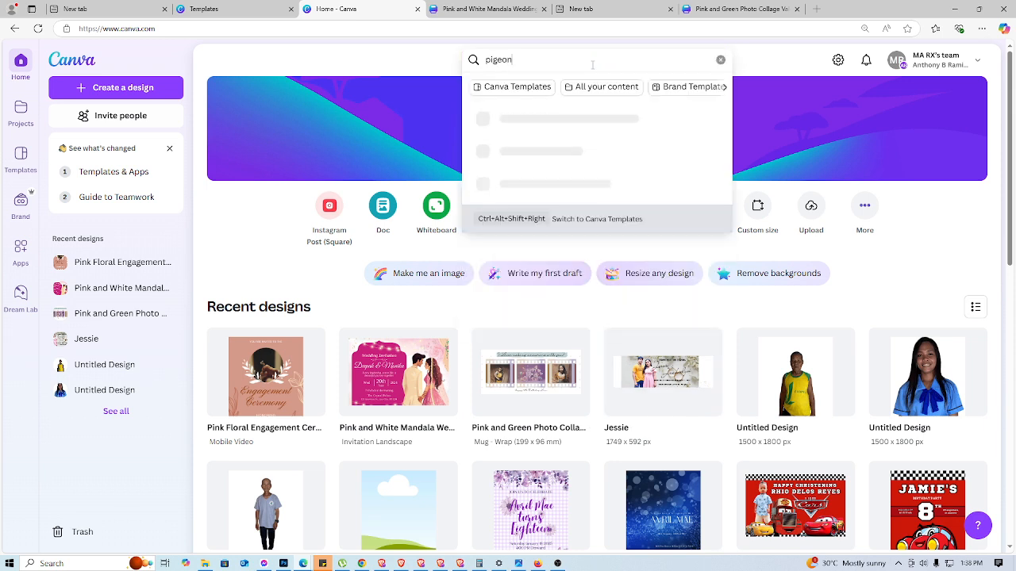
key(Return)
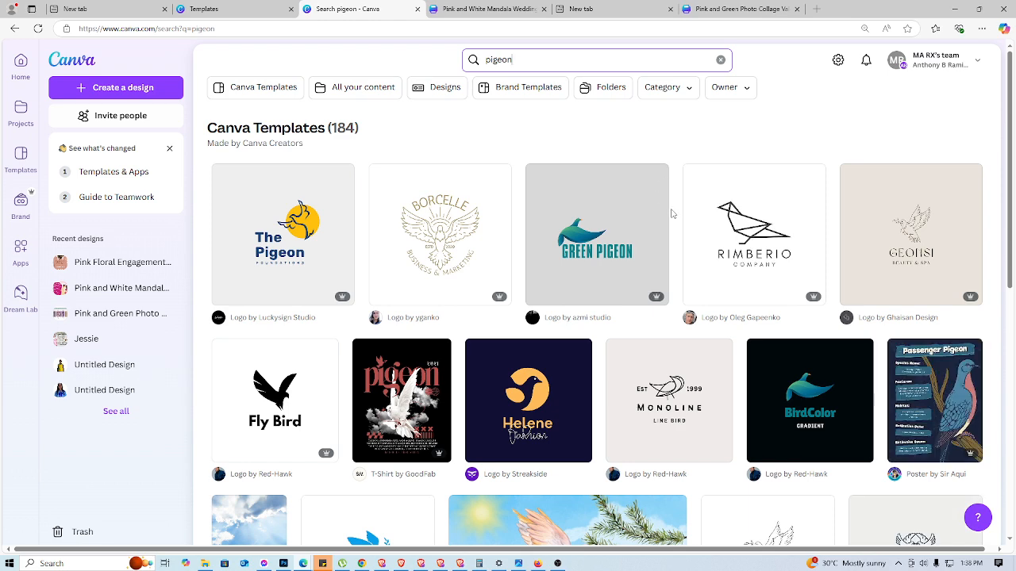
scroll(571, 285, down, 1)
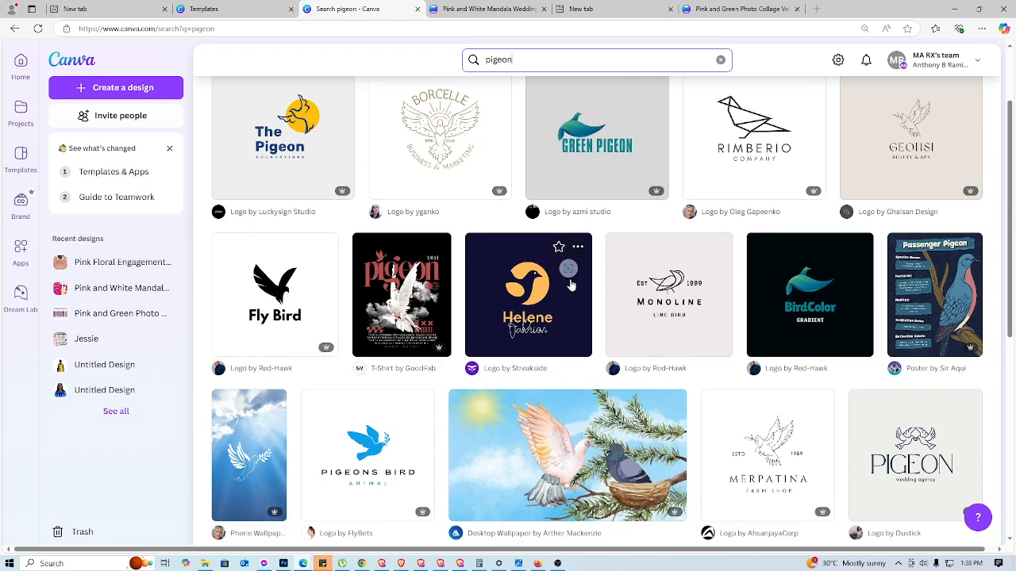
Step: Replace the "pigeon" search with a search for "wedding" templates
scroll(571, 285, down, 2)
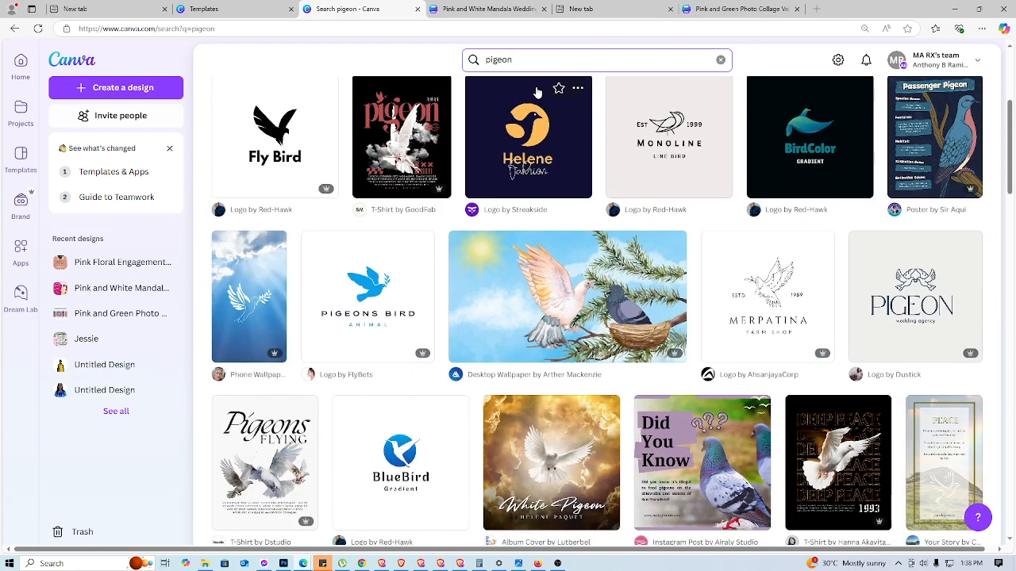
key(ctrl+a)
text(w)
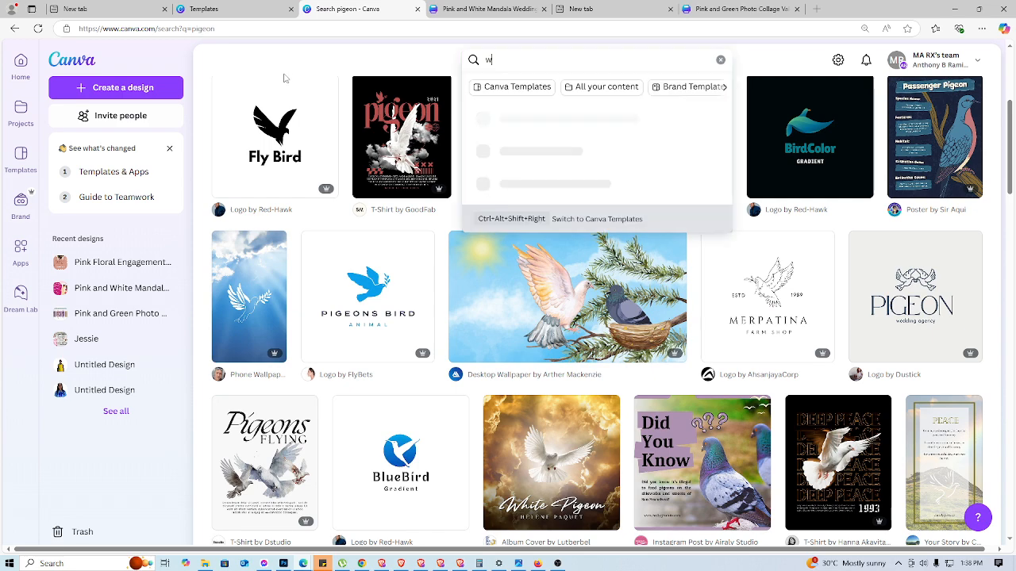
text(edding)
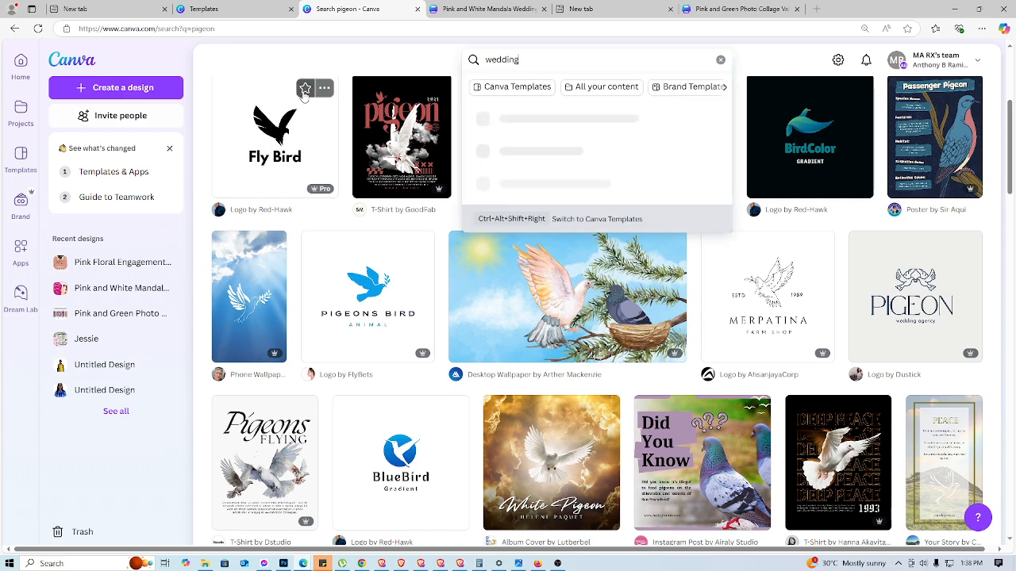
key(Return)
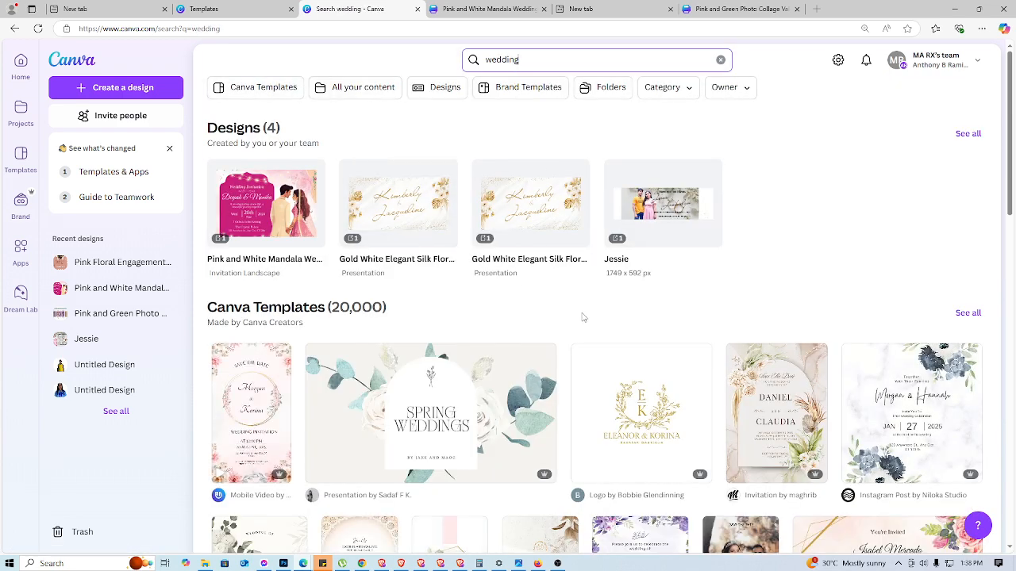
Step: Look through the wedding templates for a design with decorative elements suitable for the mug
scroll(615, 294, down, 3)
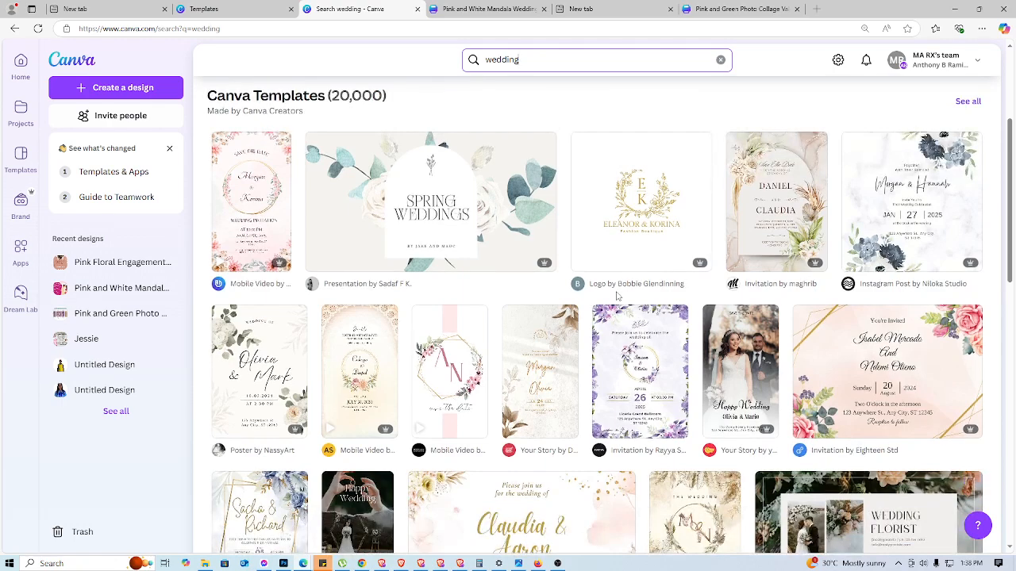
scroll(617, 296, down, 2)
scroll(617, 296, down, 1)
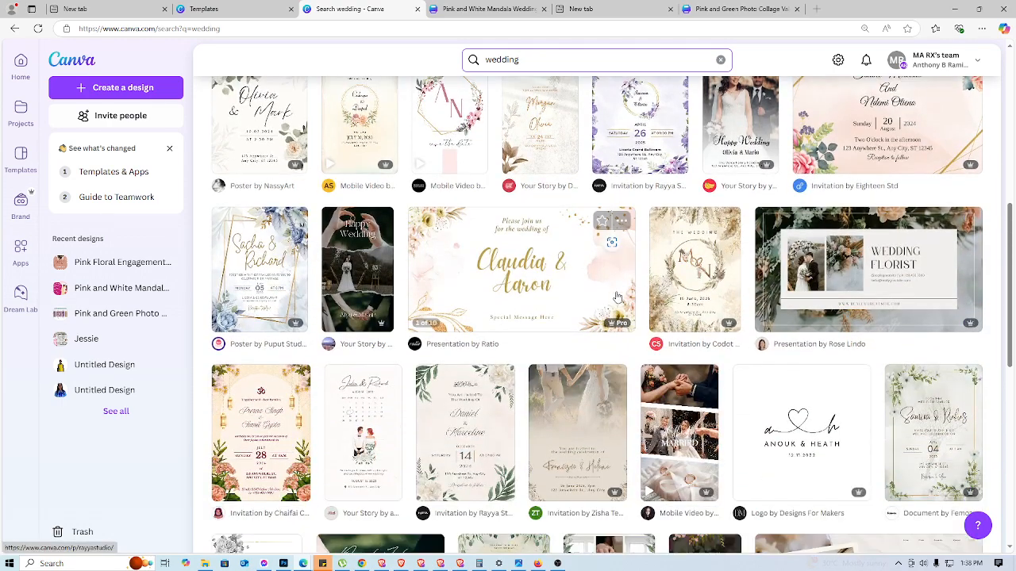
scroll(617, 296, down, 1)
scroll(616, 296, down, 2)
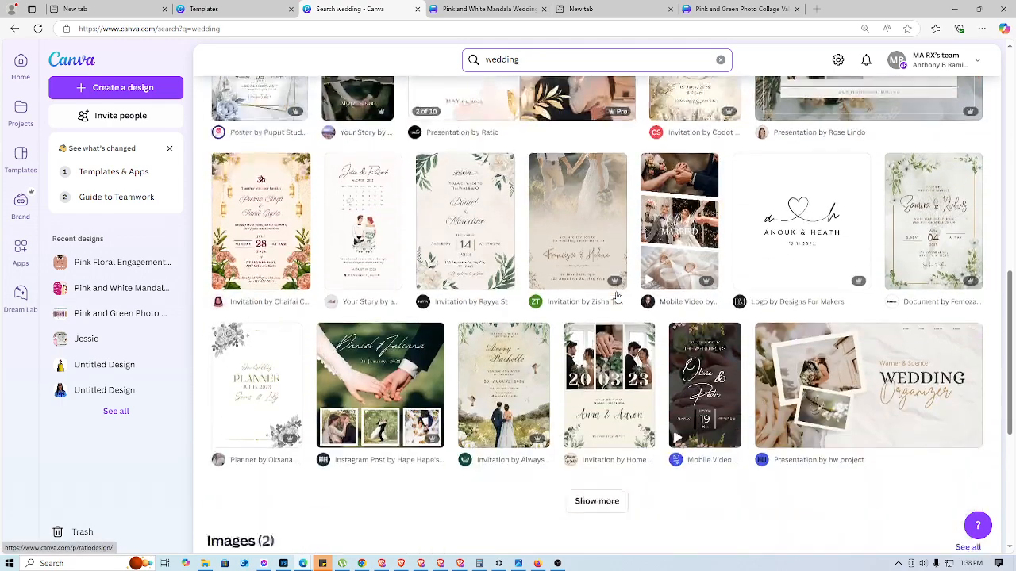
scroll(617, 296, down, 1)
scroll(617, 296, down, 2)
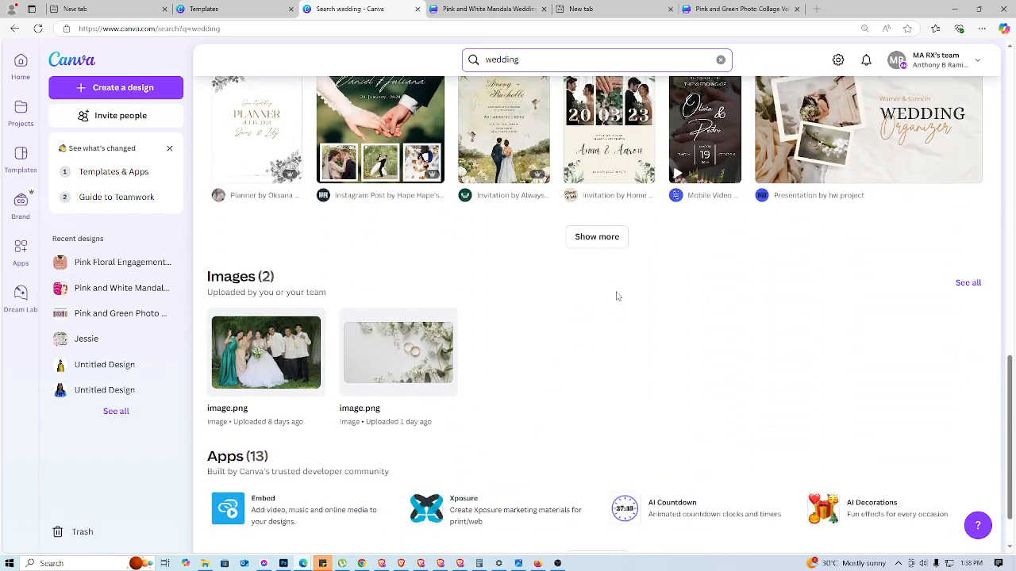
scroll(617, 296, down, 1)
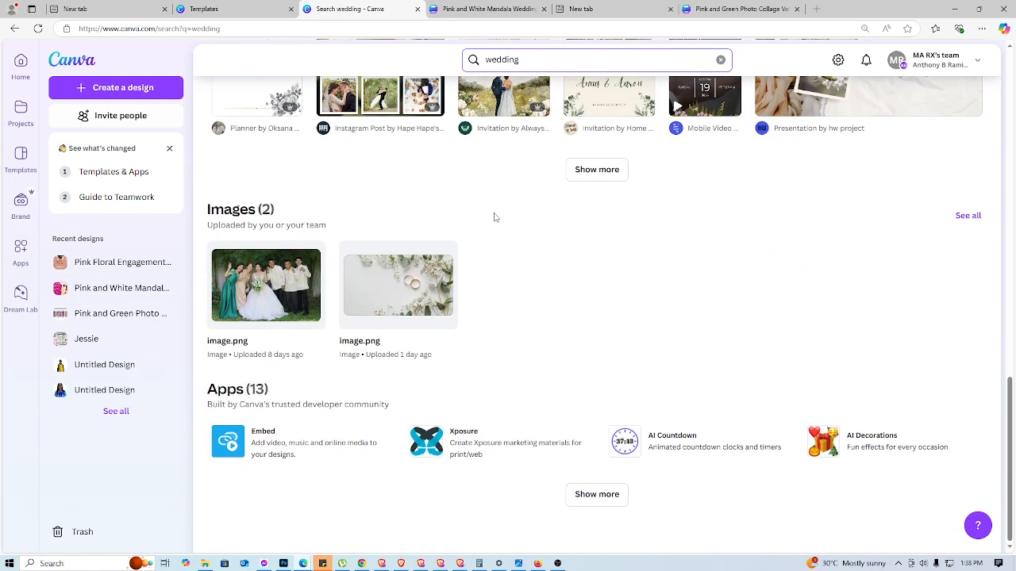
scroll(494, 217, up, 7)
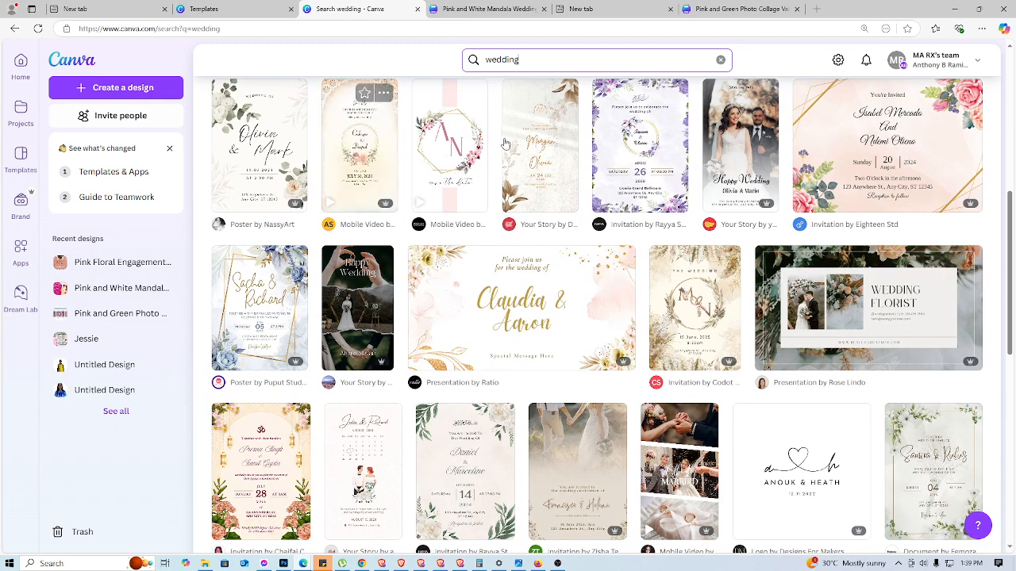
Step: Find the White Green Minimalist Wedding Invitation among the designs similar to the Brown Elegant Floral invitation and open it for editing
click(546, 184)
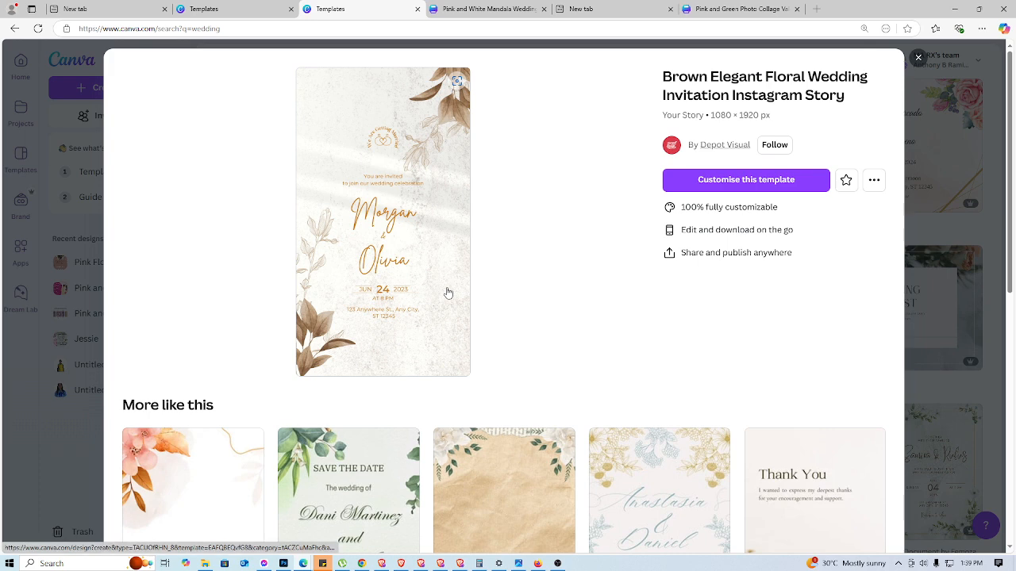
scroll(447, 291, down, 3)
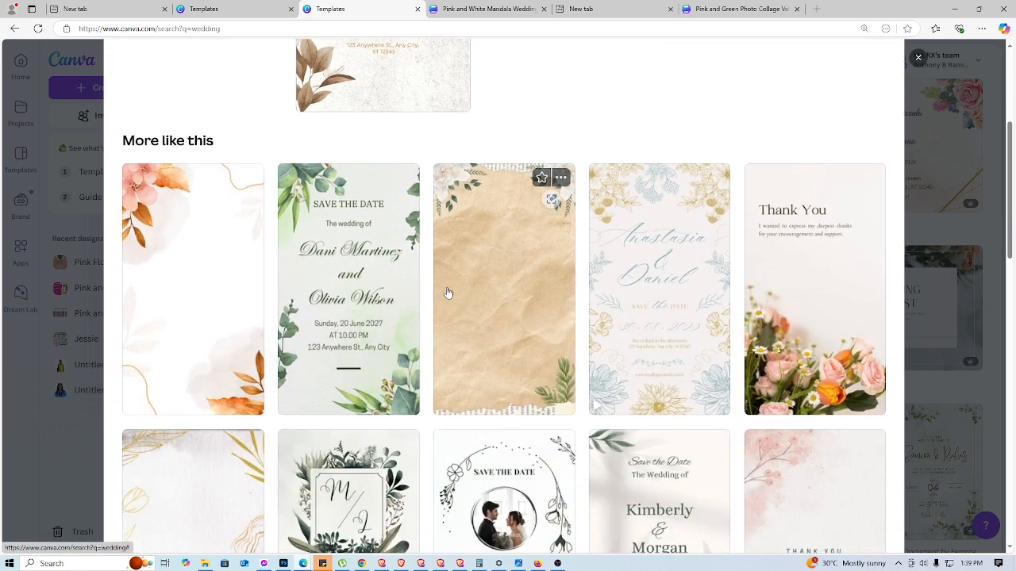
scroll(446, 293, down, 2)
scroll(447, 293, down, 3)
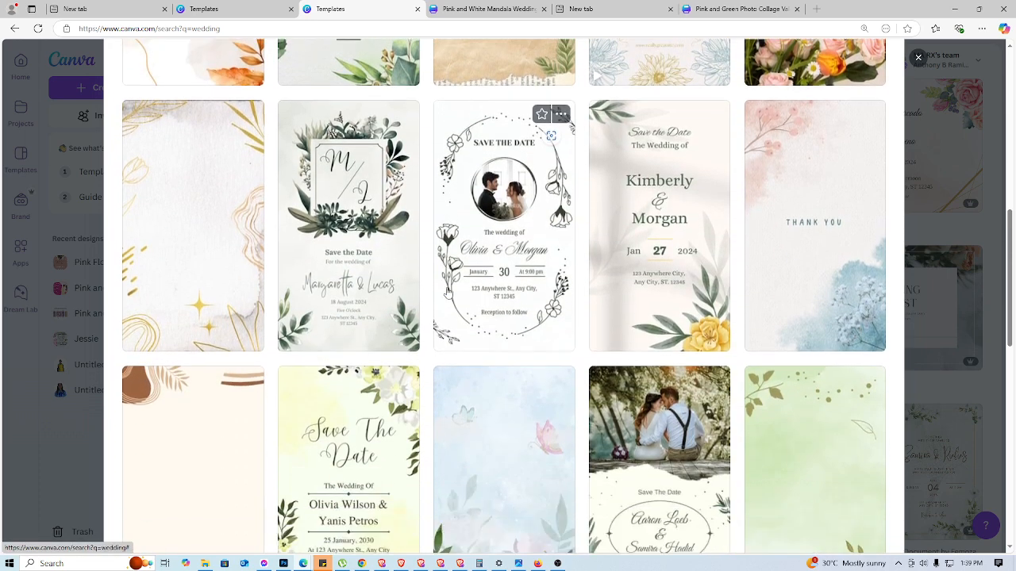
scroll(447, 294, down, 1)
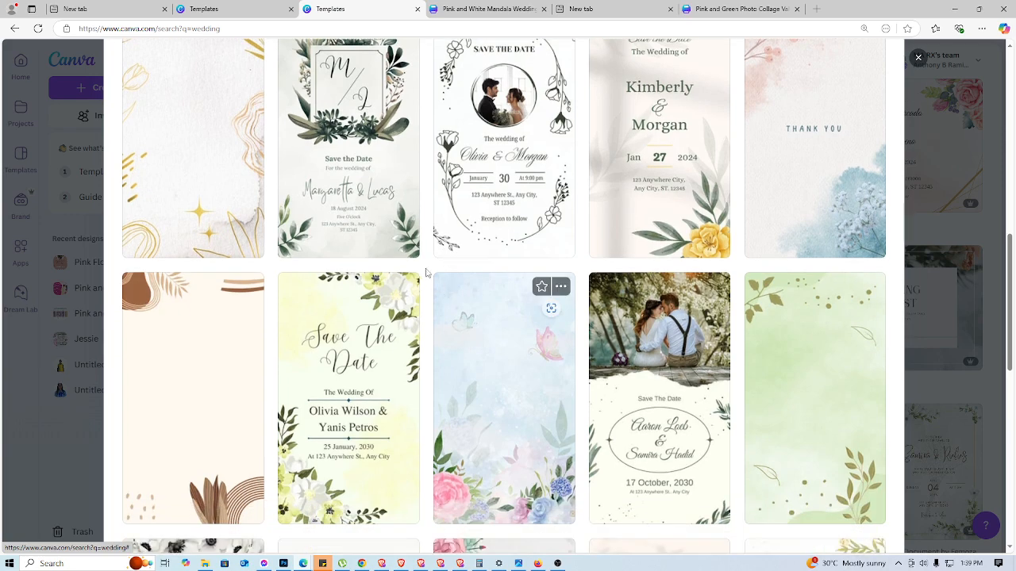
click(653, 239)
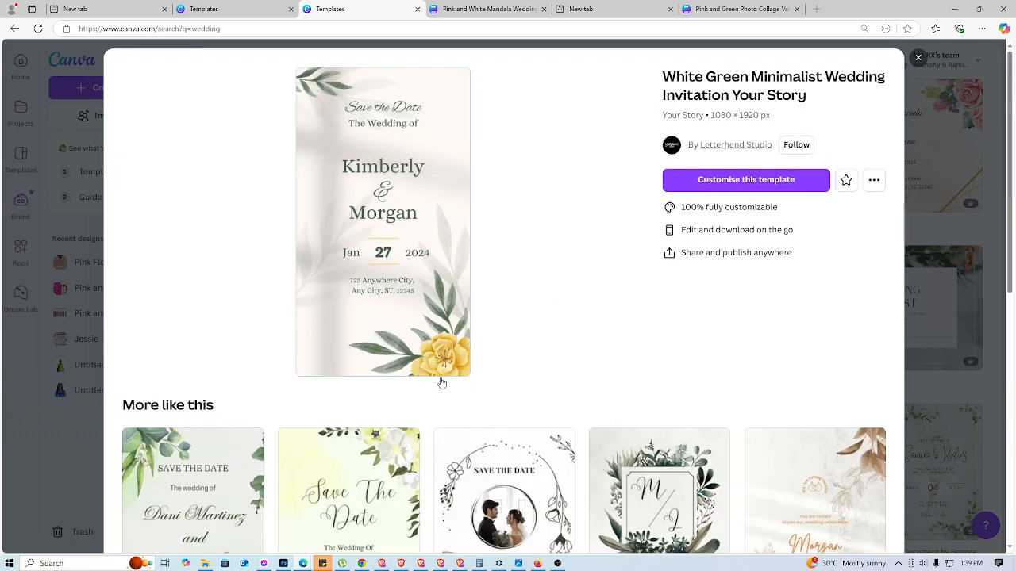
click(423, 322)
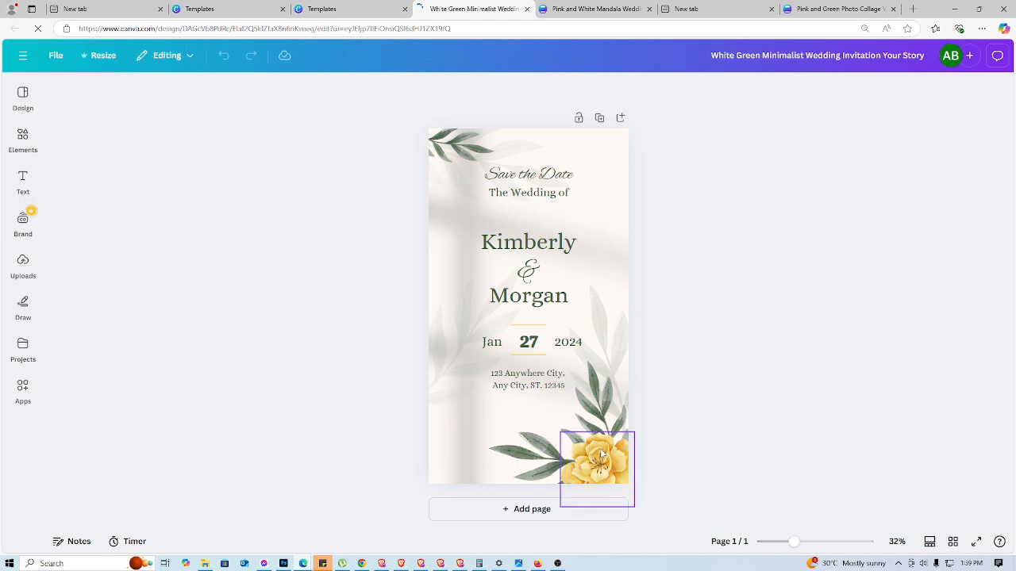
Step: Copy the yellow flower from the White Green Minimalist invitation, paste it into the mug design and move it over the text side
right_click(603, 454)
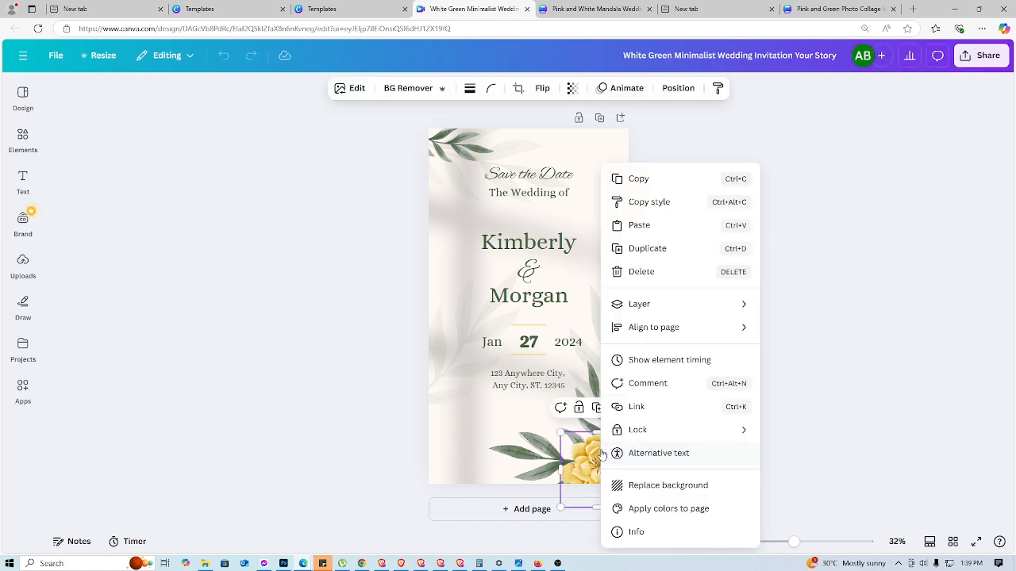
click(640, 182)
click(826, 9)
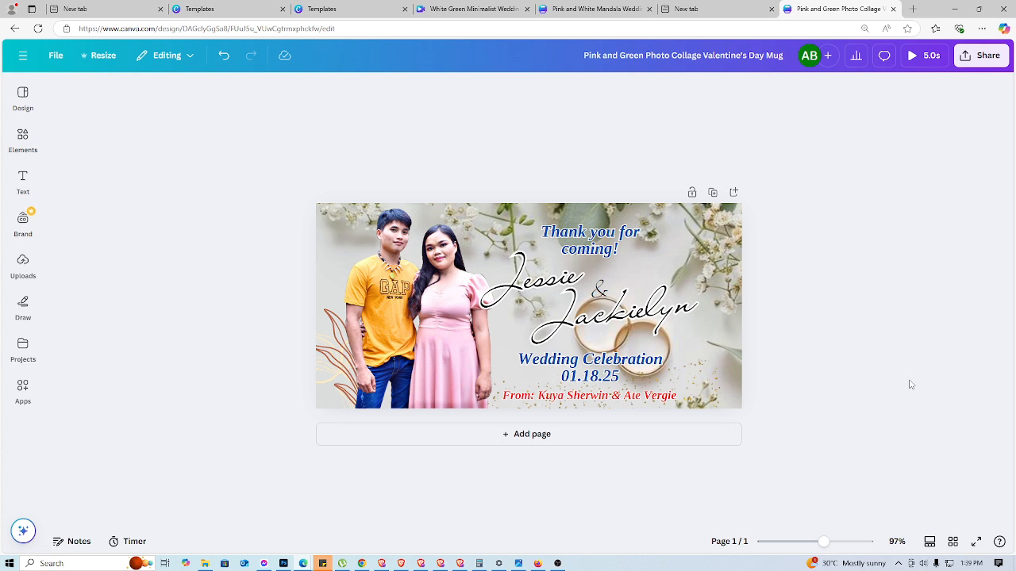
key(ctrl+v)
drag(457, 339, 716, 343)
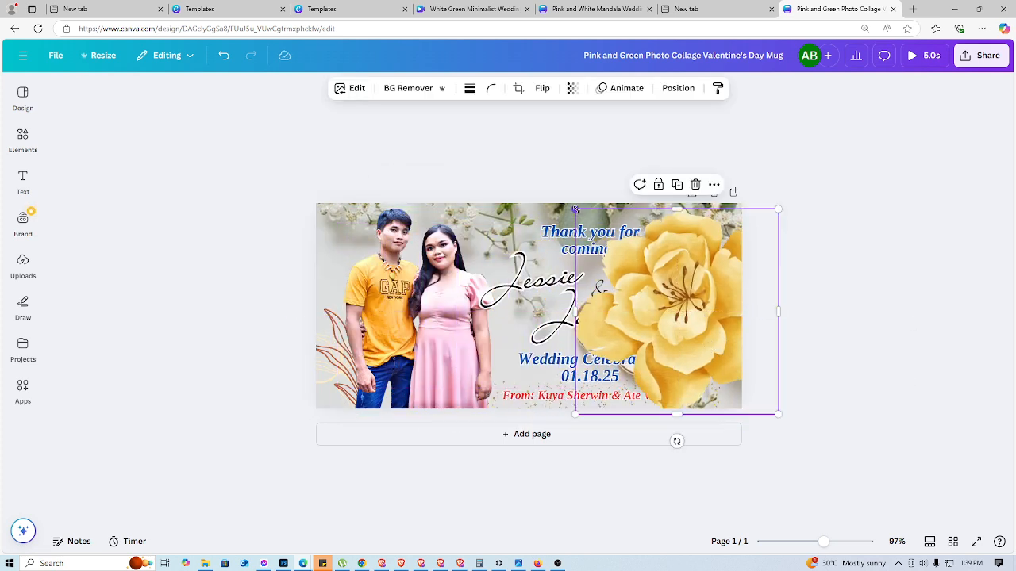
Step: Shrink the pasted yellow flower and place it in the lower-right corner of the mug design
drag(576, 209, 696, 332)
drag(741, 391, 352, 405)
drag(383, 350, 745, 385)
click(803, 386)
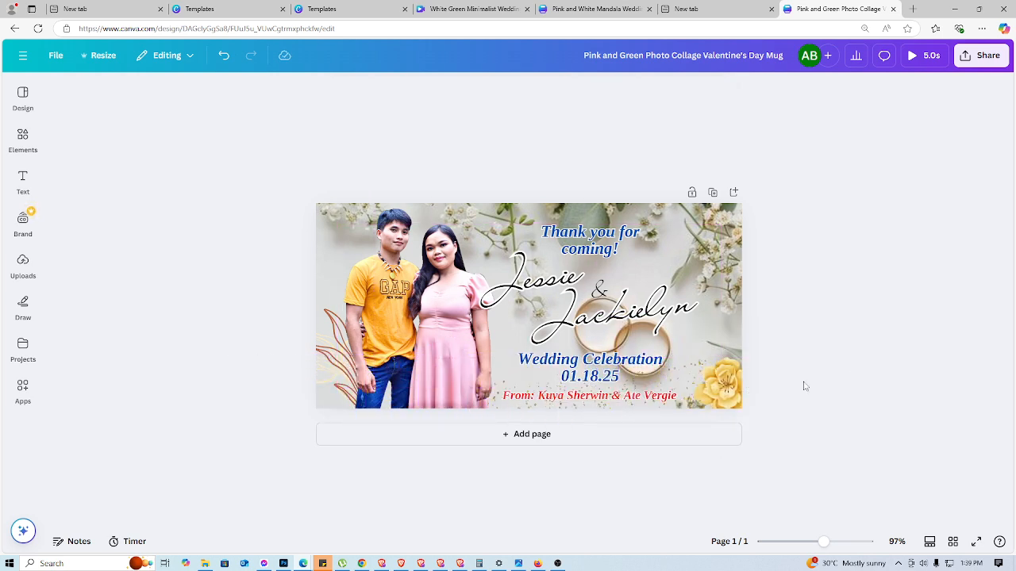
Step: Delete the yellow flower from the mug design
click(723, 401)
key(Delete)
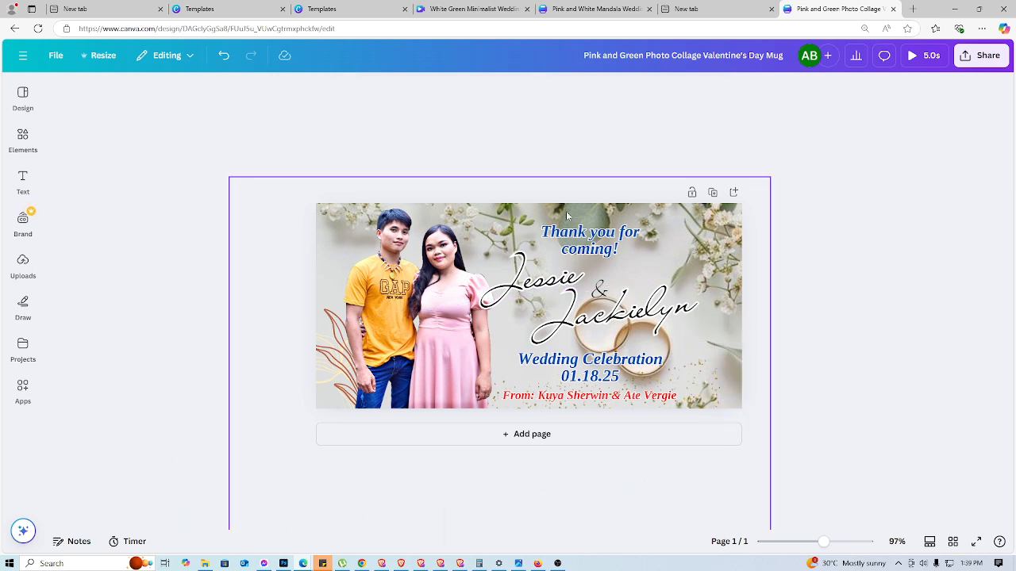
Step: Set the font size of the upper script name to 55.5
click(441, 272)
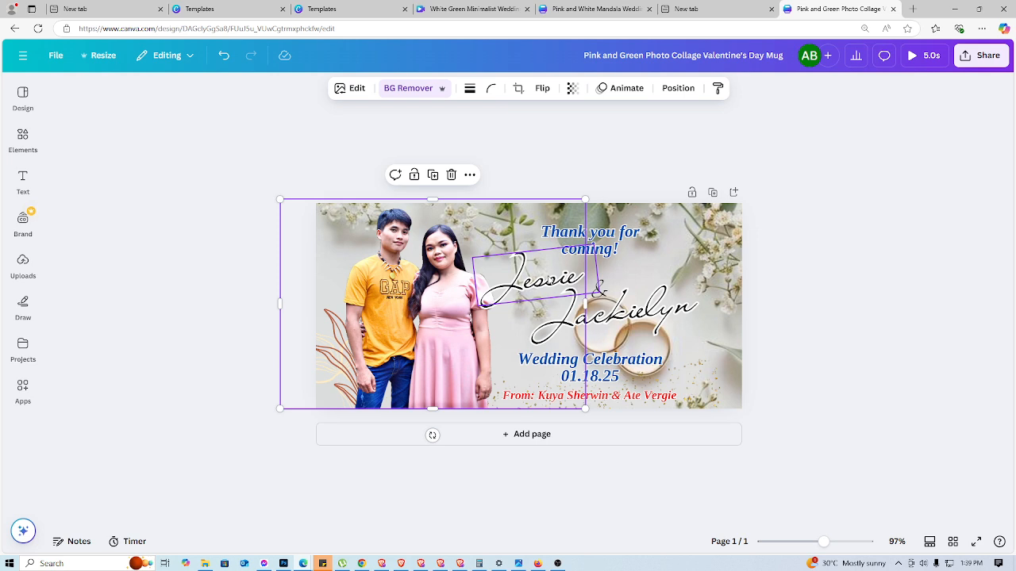
click(476, 271)
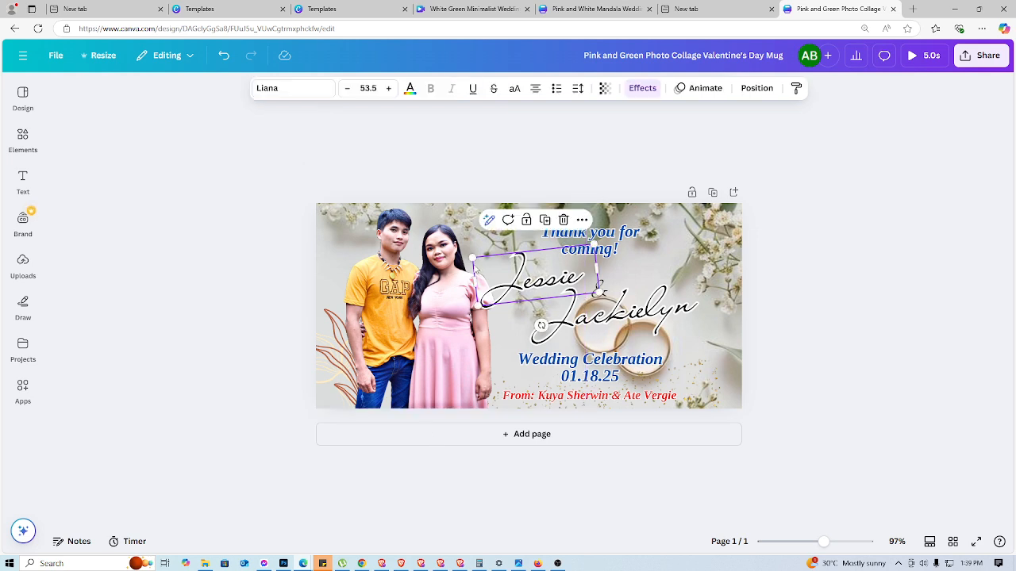
click(388, 88)
click(388, 88)
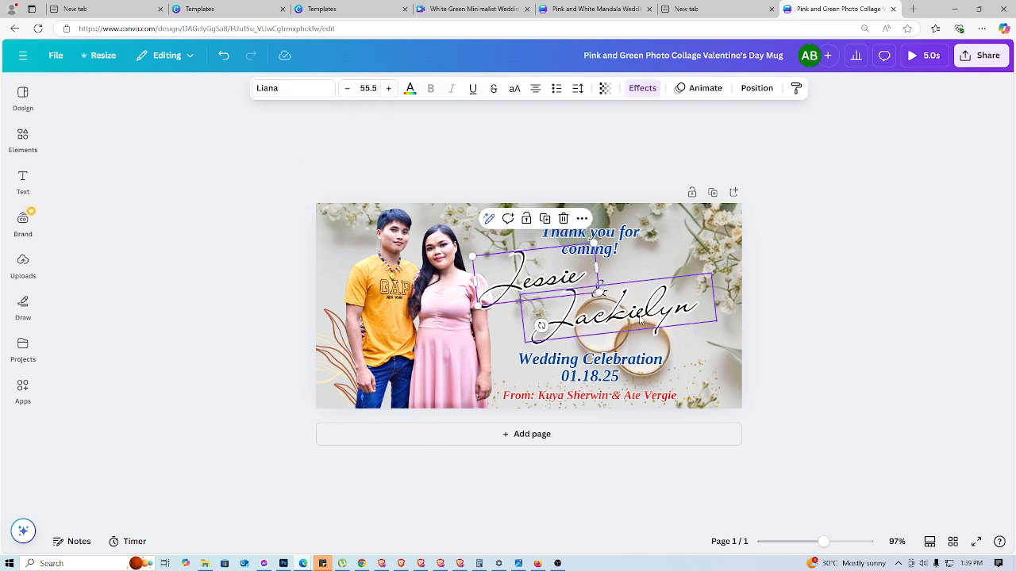
Step: Set the font size of the lower script name to 55.3 and shift it slightly down
click(640, 319)
click(388, 88)
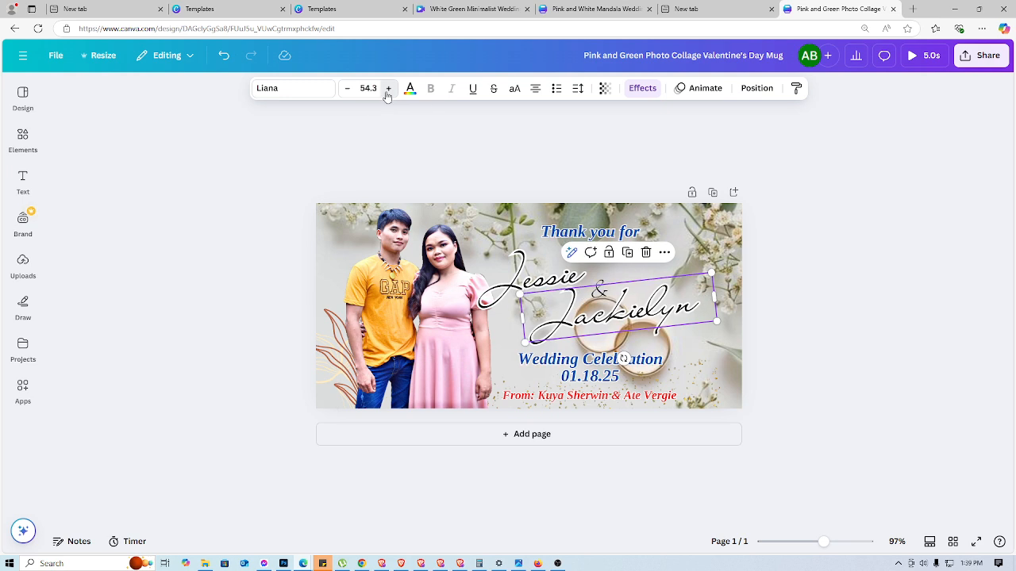
click(388, 88)
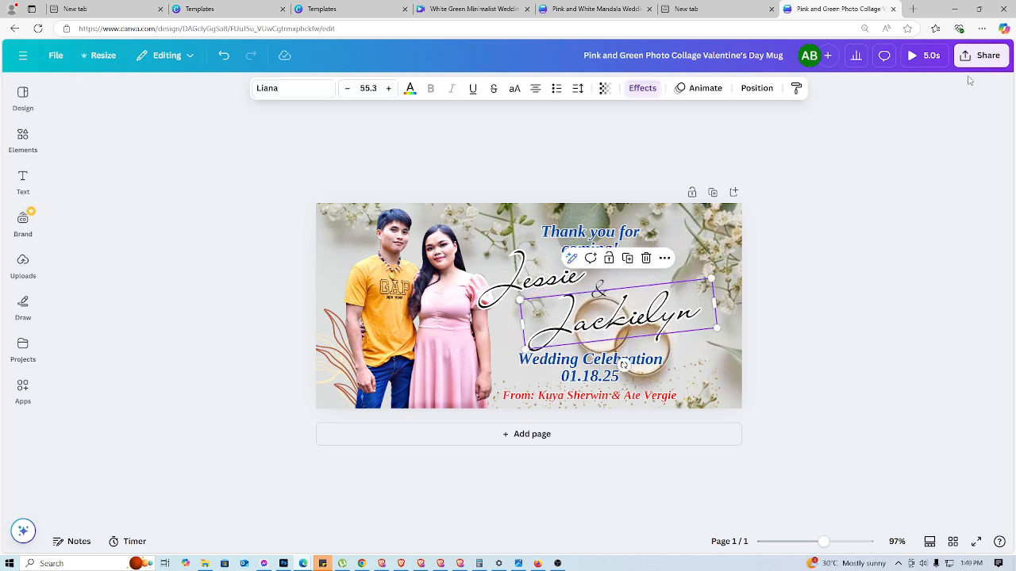
click(902, 304)
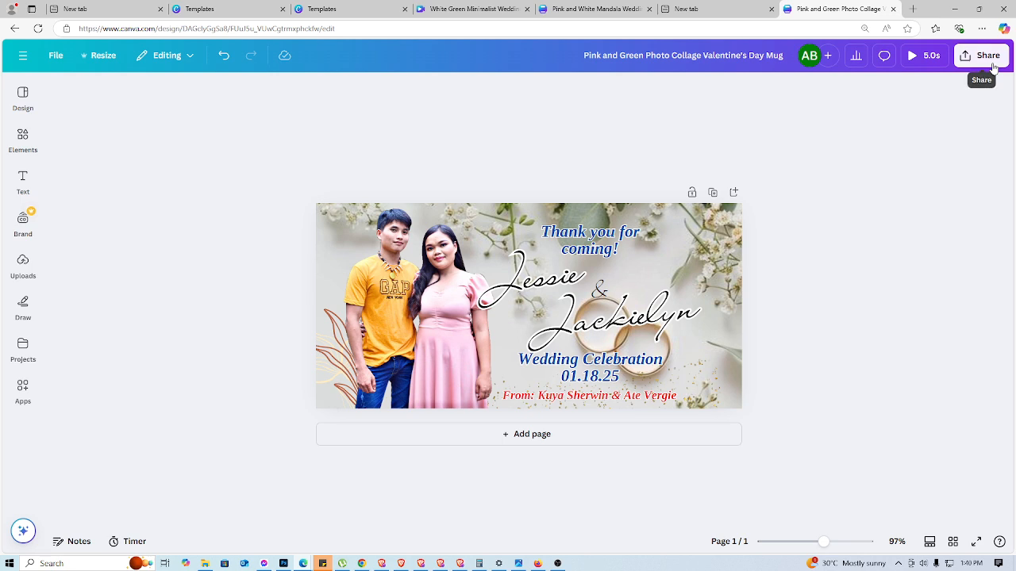
Step: Download the mug design as a JPG file and minimize the browser window
click(983, 54)
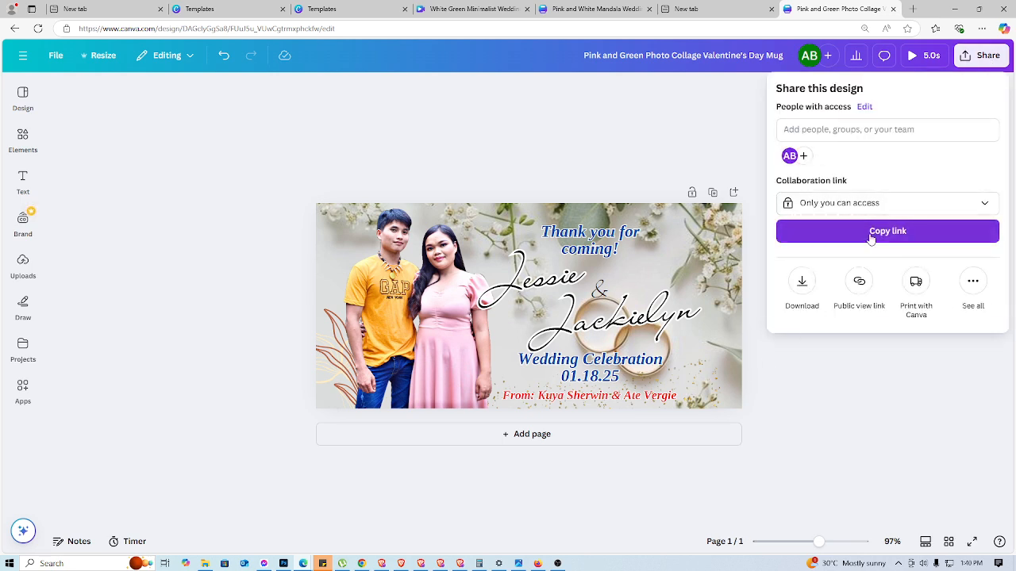
click(801, 284)
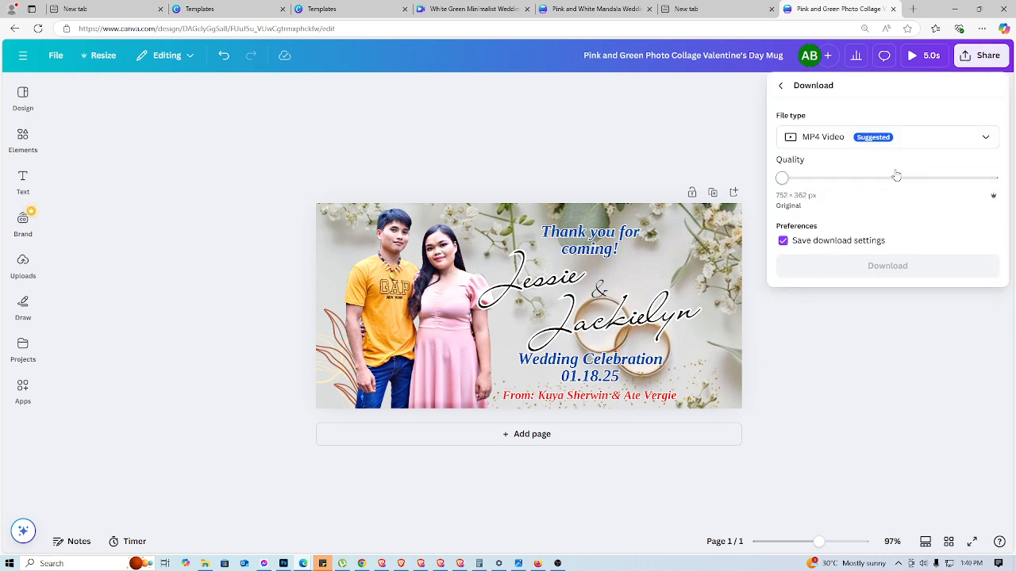
click(988, 141)
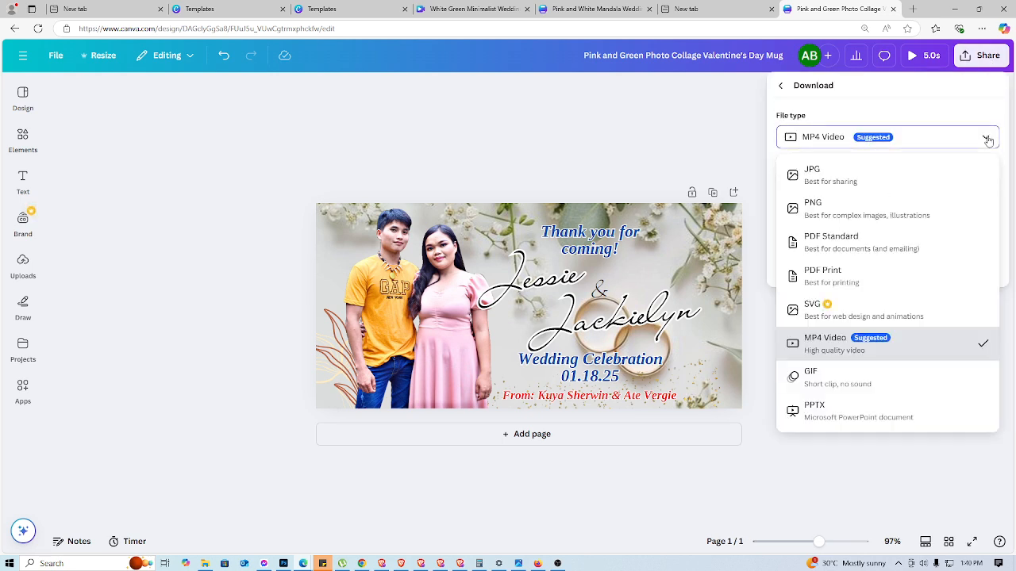
click(907, 182)
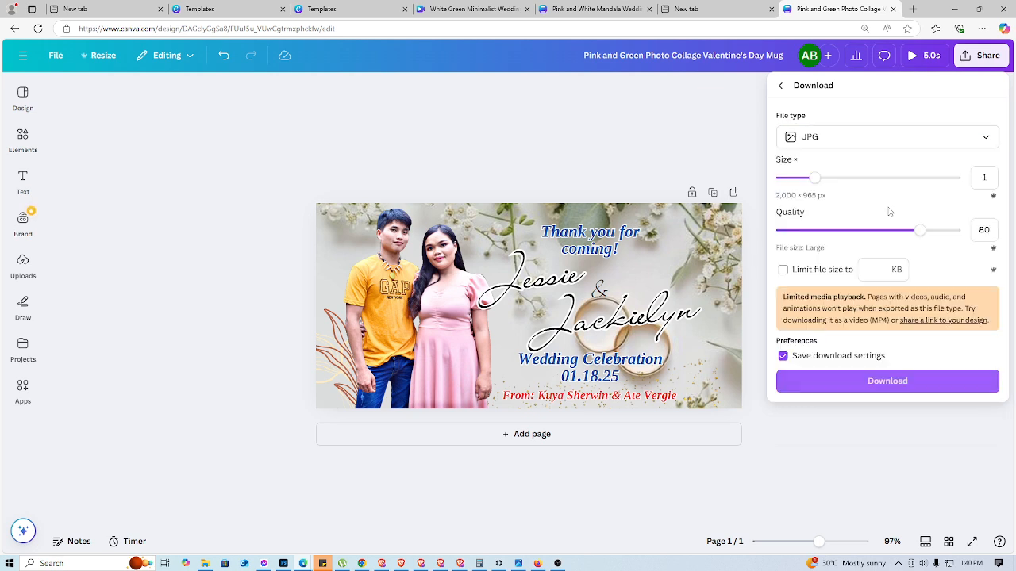
click(866, 386)
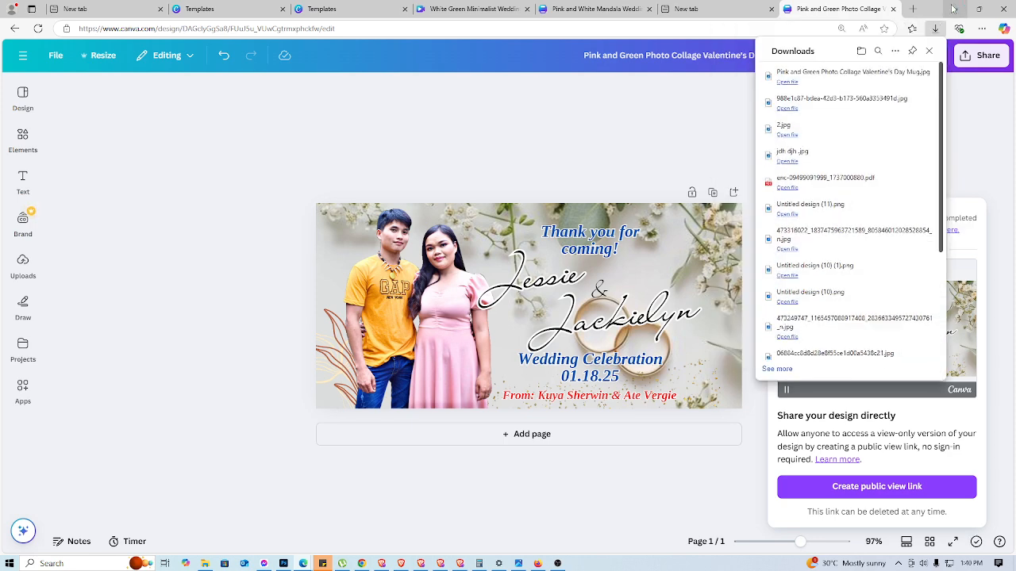
click(953, 9)
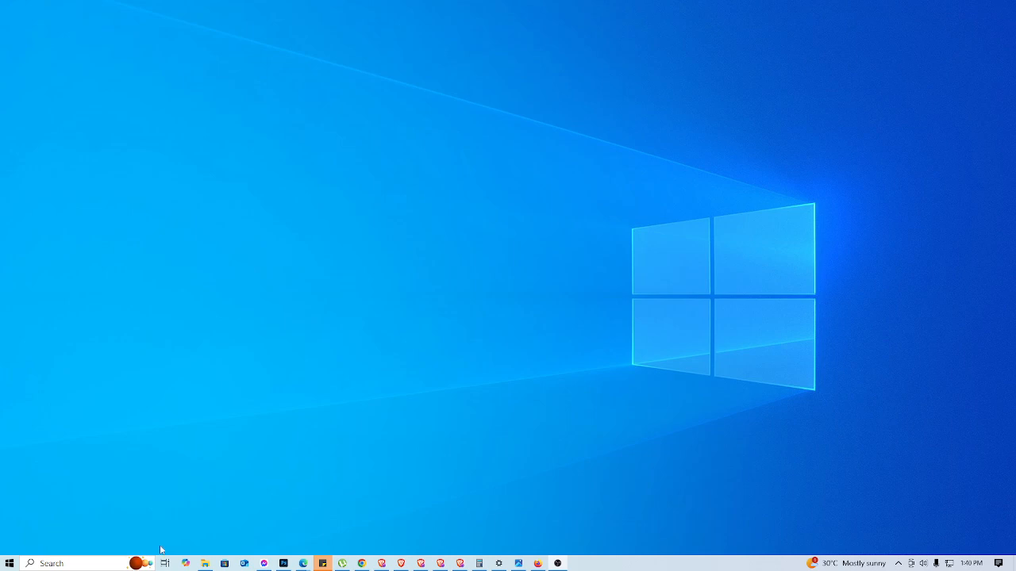